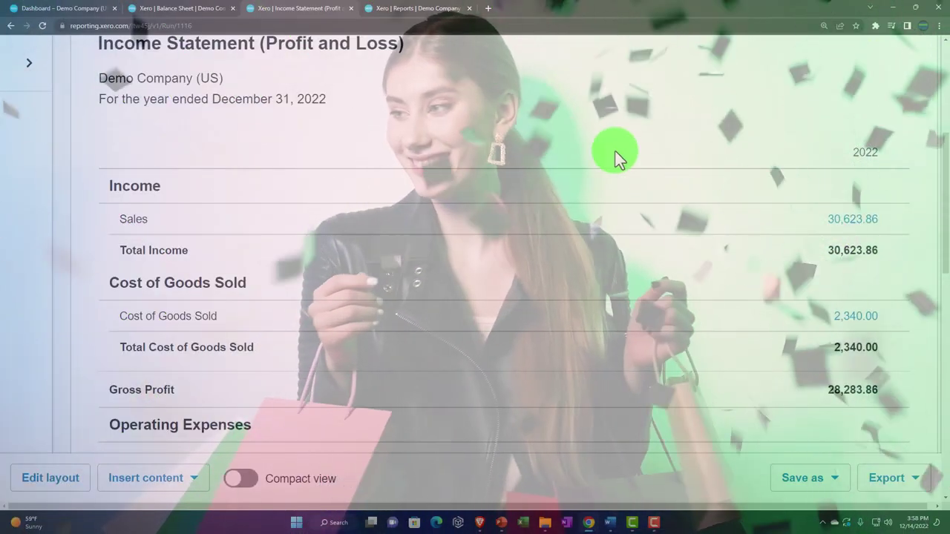
- Open the Aged Receivables Summary report from the Payables and receivables reports
{"action": "left_click", "coordinate": [421, 8]}
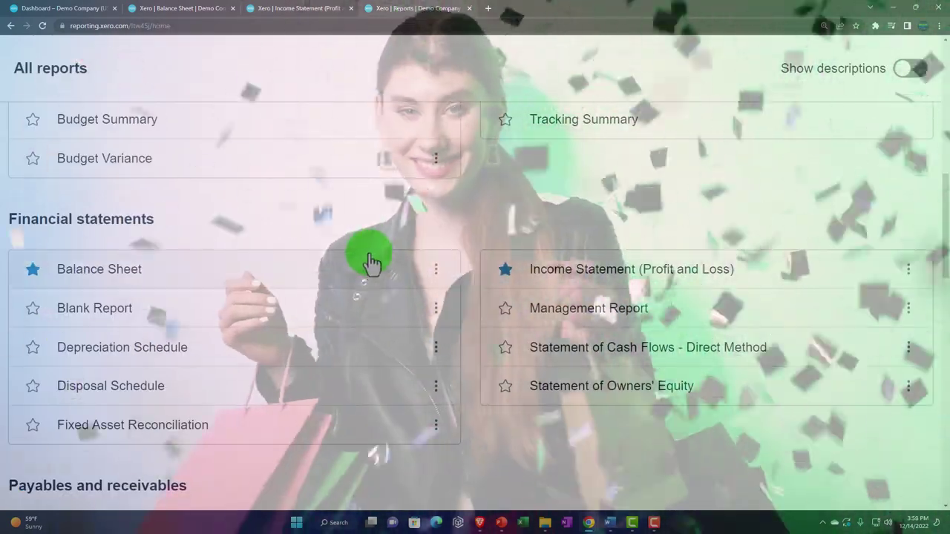
{"action": "scroll", "coordinate": [371, 263], "scroll_direction": "down", "scroll_amount": 5}
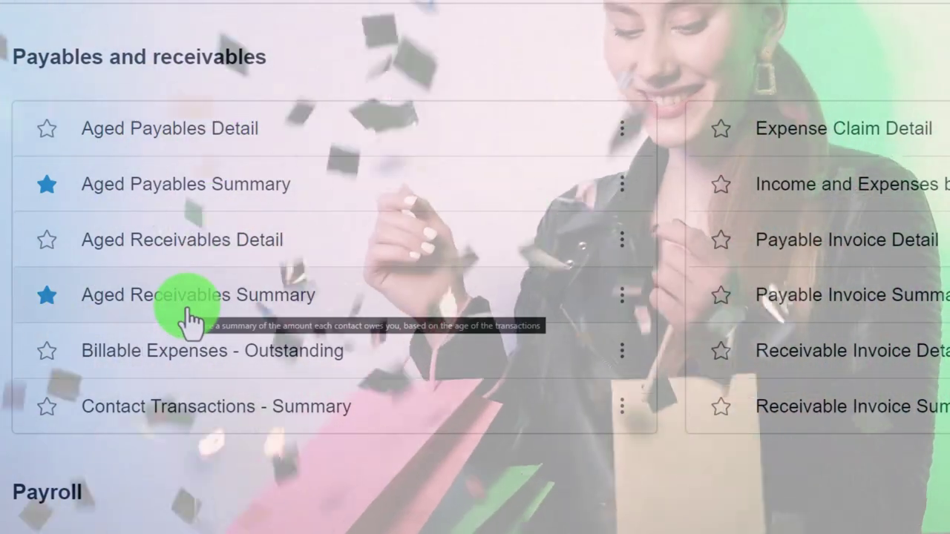
{"action": "left_click", "coordinate": [189, 321]}
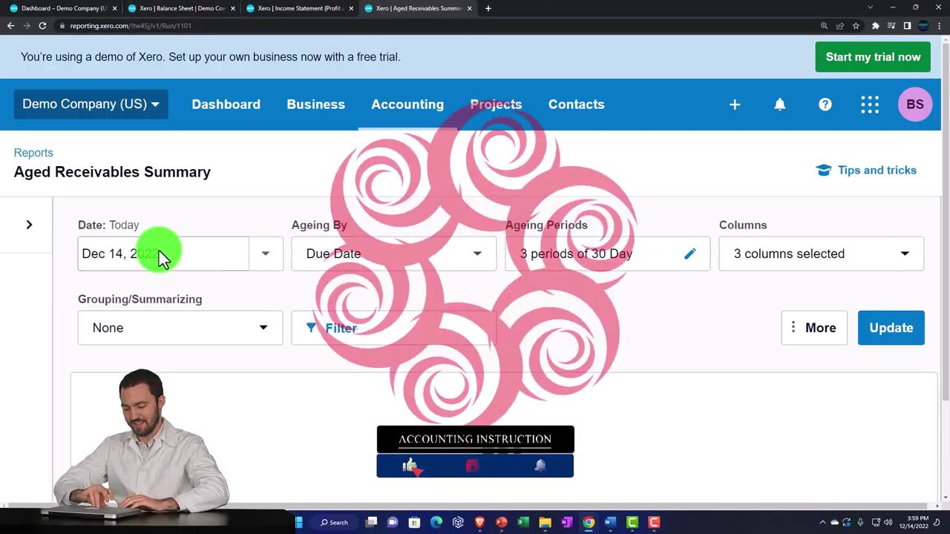
- Set the report date to December 31, 2022 and update the Aged Receivables Summary
{"action": "scroll", "coordinate": [289, 315], "scroll_direction": "down", "scroll_amount": 1}
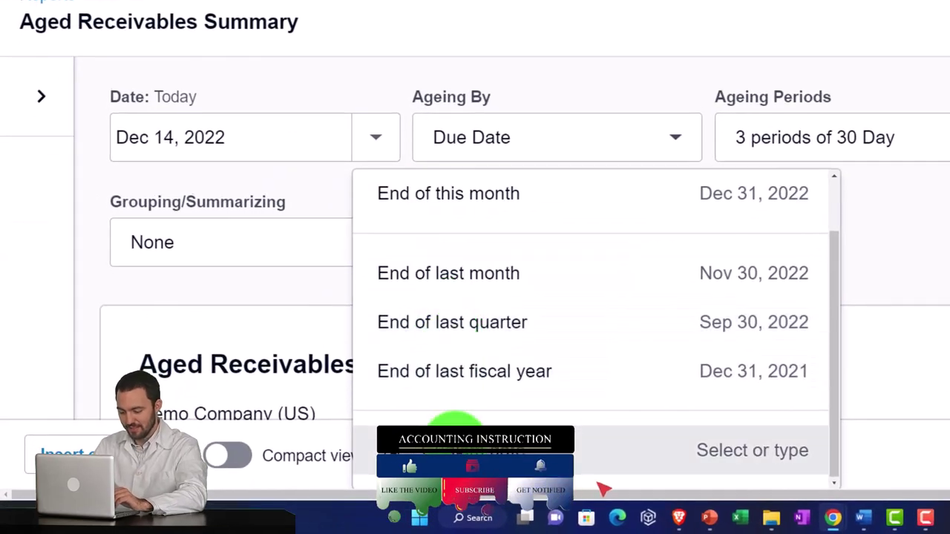
{"action": "left_click", "coordinate": [598, 475]}
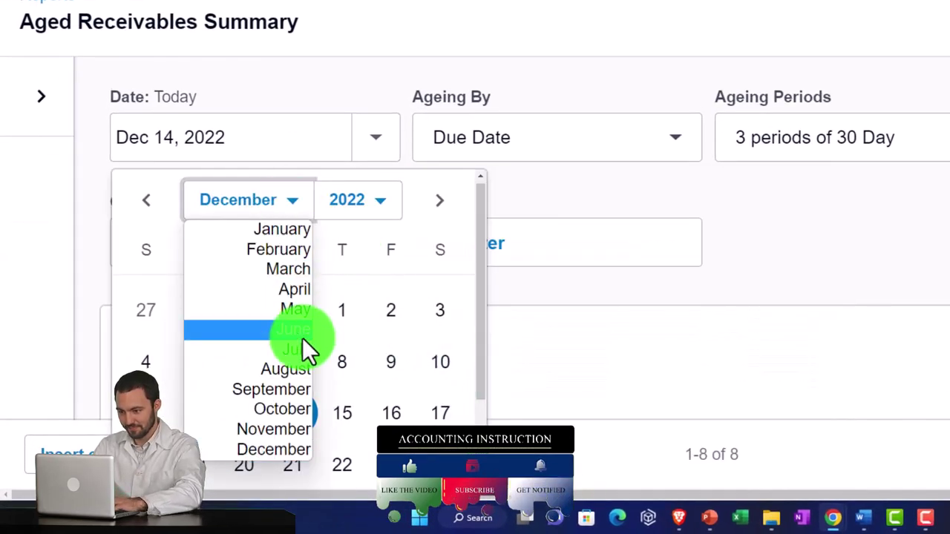
{"action": "left_click", "coordinate": [273, 449]}
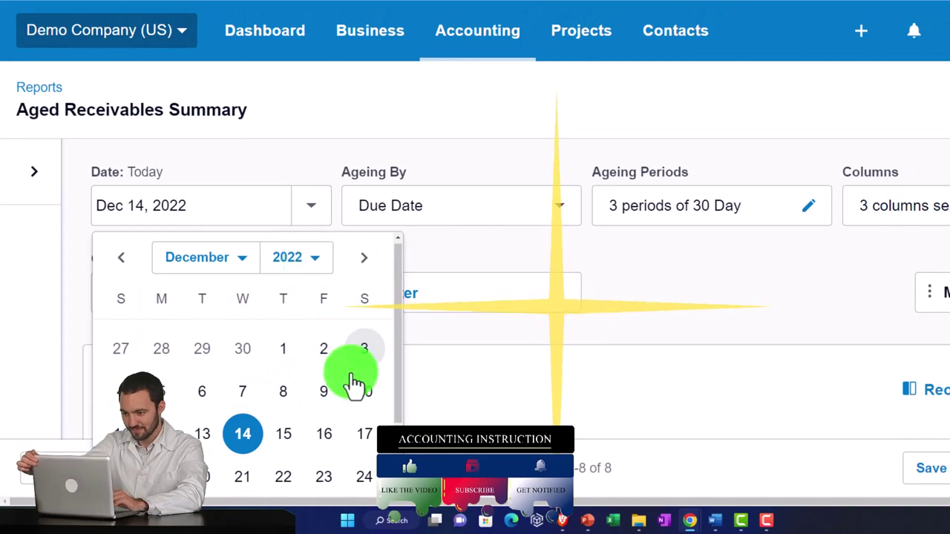
{"action": "left_click", "coordinate": [363, 464]}
{"action": "left_click", "coordinate": [864, 301]}
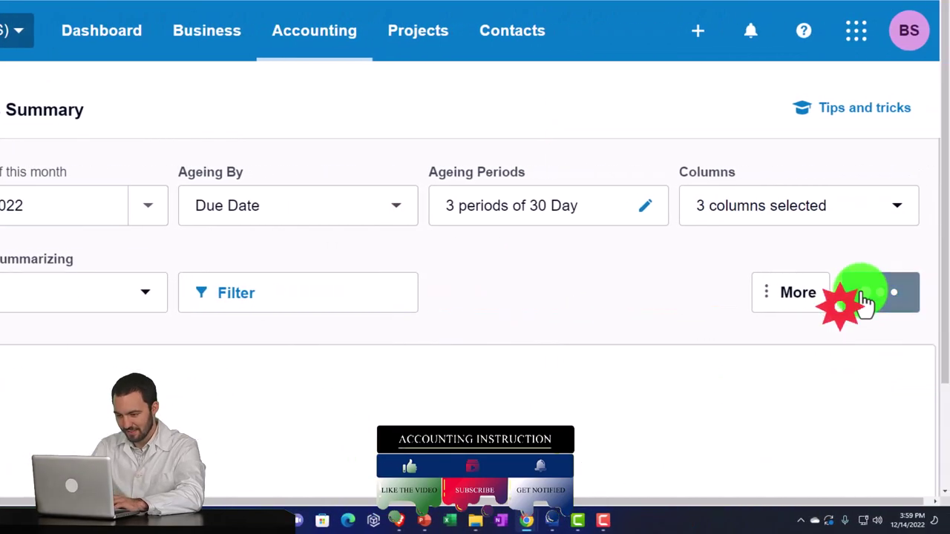
- Compare the Aged Receivables Summary's grand total with the Accounts Receivable amount on the Balance Sheet
{"action": "scroll", "coordinate": [700, 281], "scroll_direction": "down", "scroll_amount": 5}
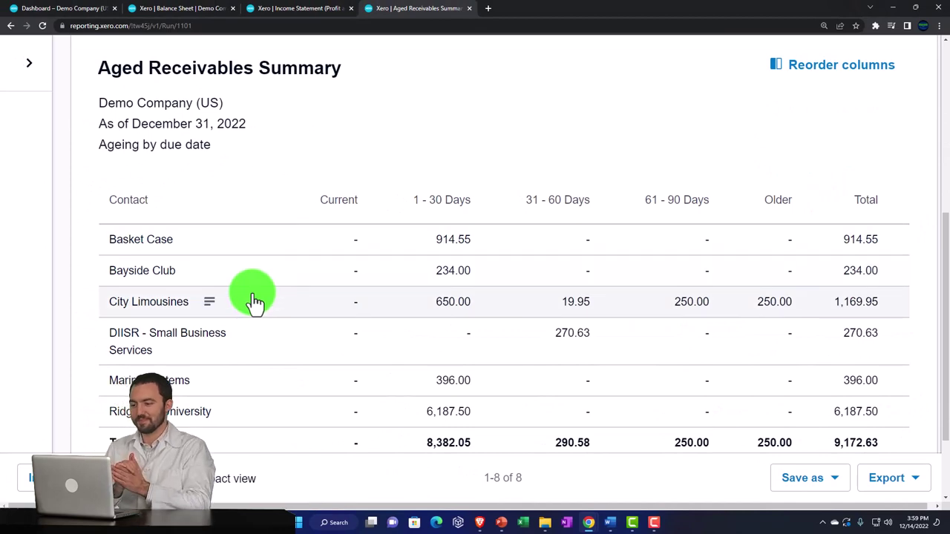
{"action": "scroll", "coordinate": [254, 301], "scroll_direction": "down", "scroll_amount": 2}
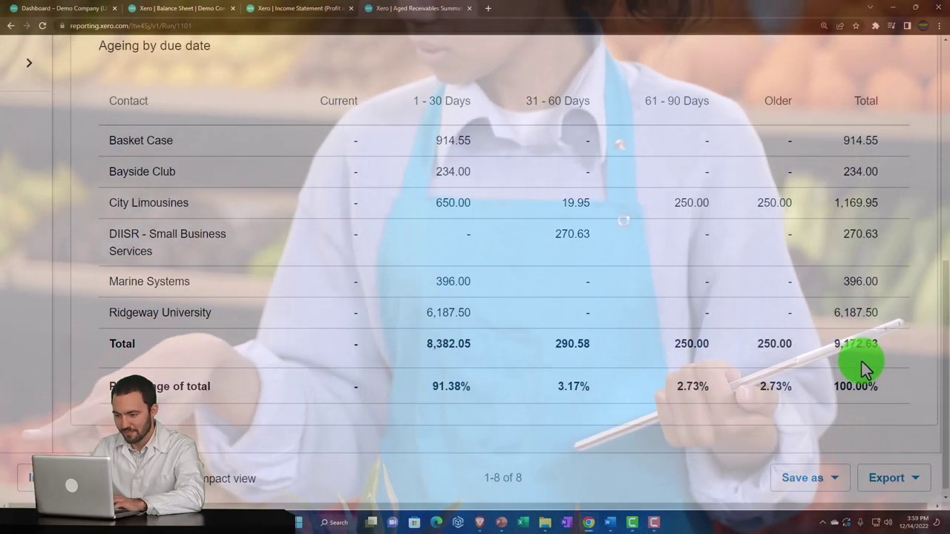
{"action": "left_click", "coordinate": [862, 362]}
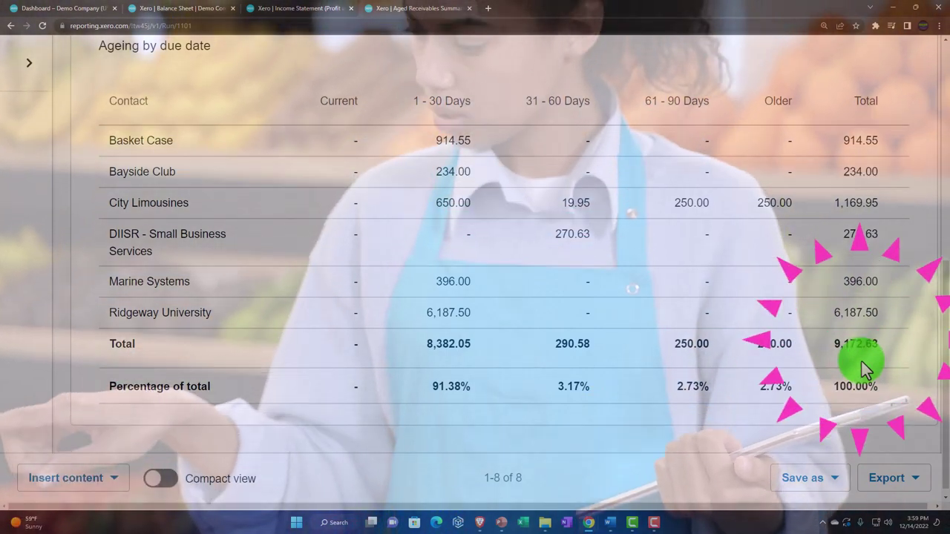
{"action": "left_click", "coordinate": [195, 10]}
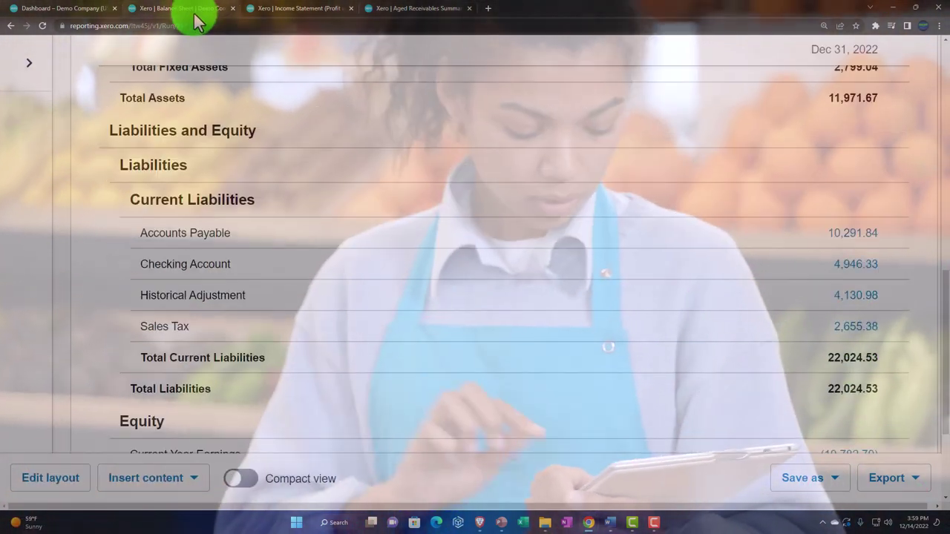
{"action": "scroll", "coordinate": [530, 288], "scroll_direction": "up", "scroll_amount": 3}
{"action": "scroll", "coordinate": [530, 288], "scroll_direction": "up", "scroll_amount": 3}
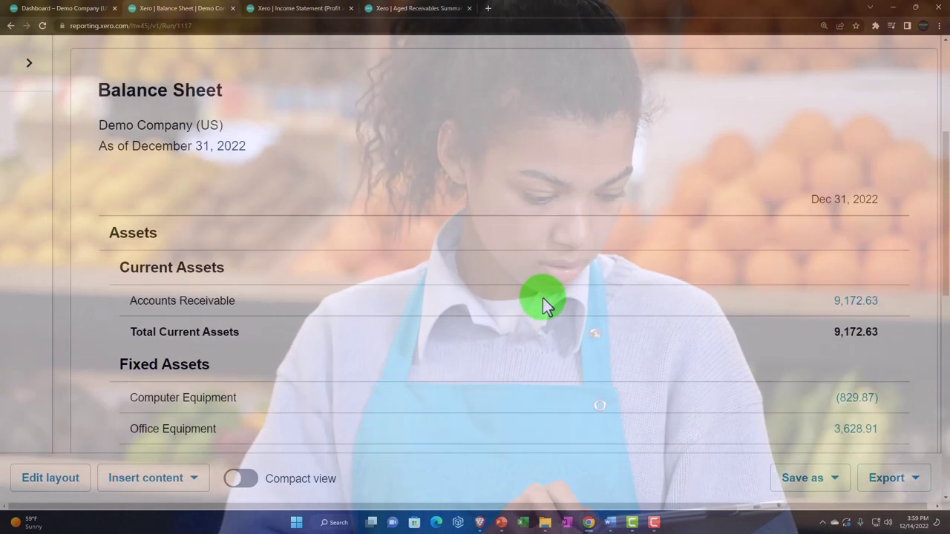
- Export the Aged Receivables Summary to Excel, open the downloaded workbook and enable editing
{"action": "left_click", "coordinate": [429, 15]}
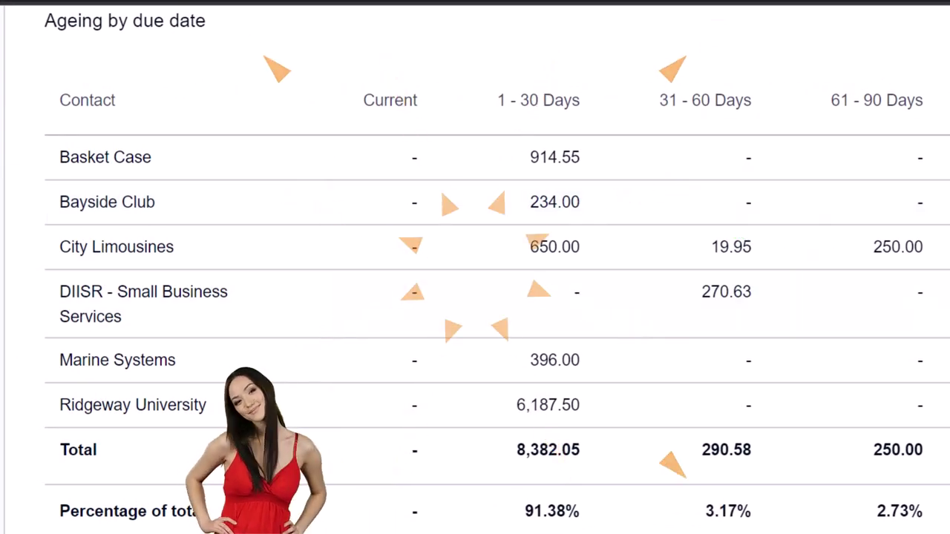
{"action": "left_click", "coordinate": [846, 485]}
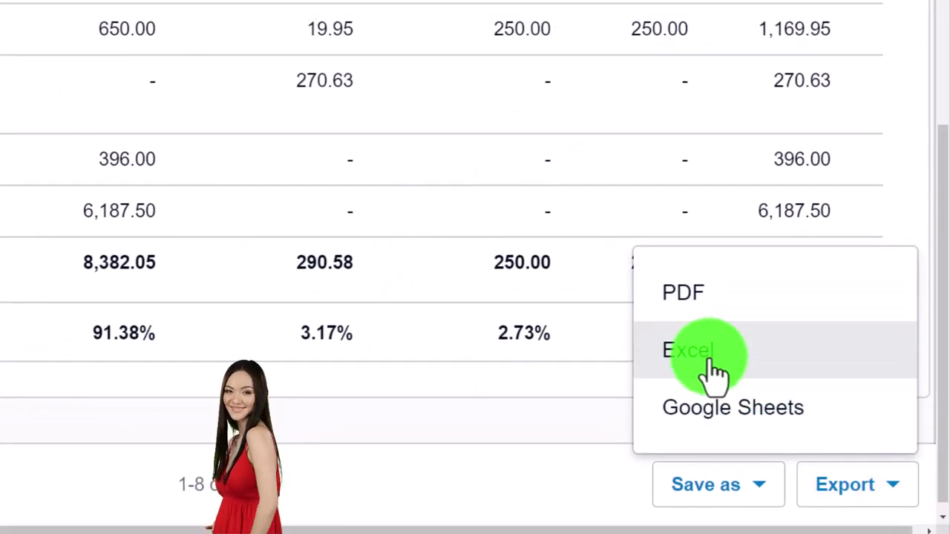
{"action": "left_click", "coordinate": [713, 373]}
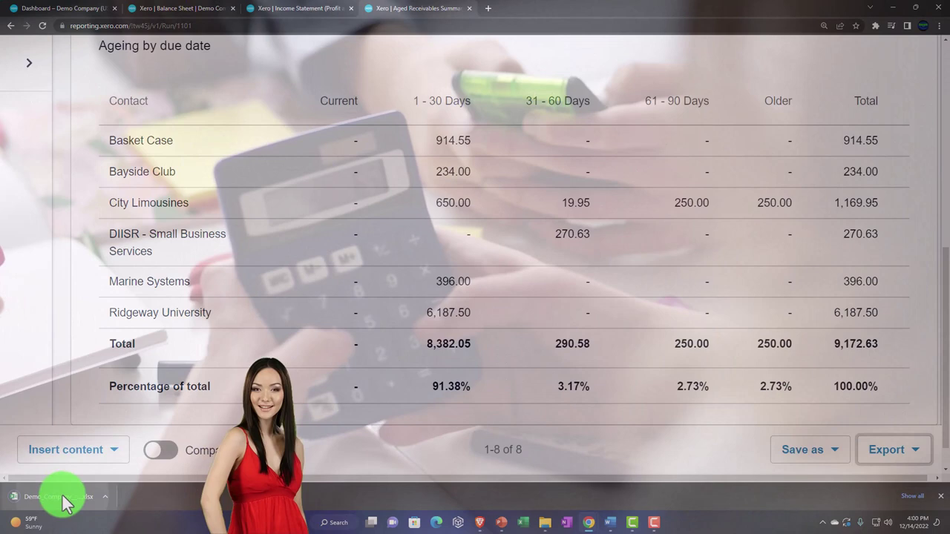
{"action": "left_click", "coordinate": [63, 502]}
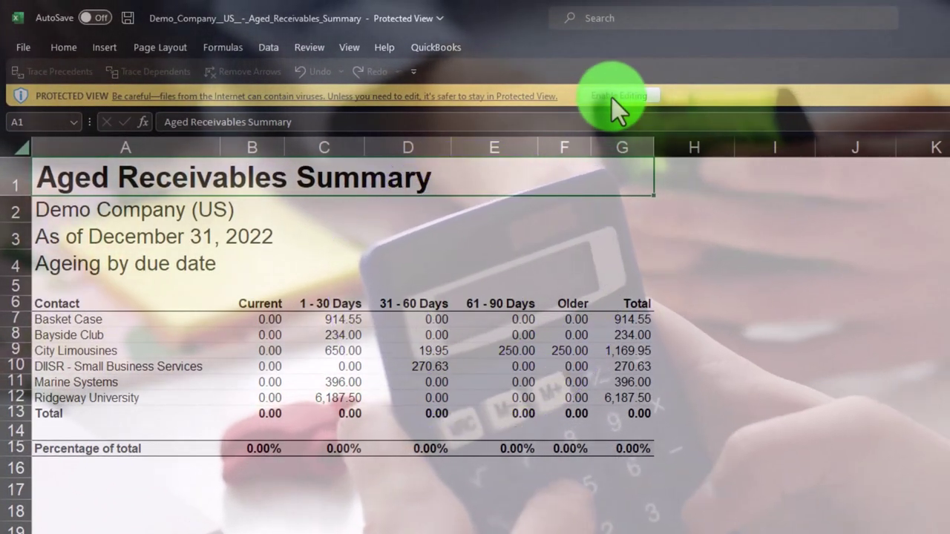
{"action": "left_click", "coordinate": [611, 97]}
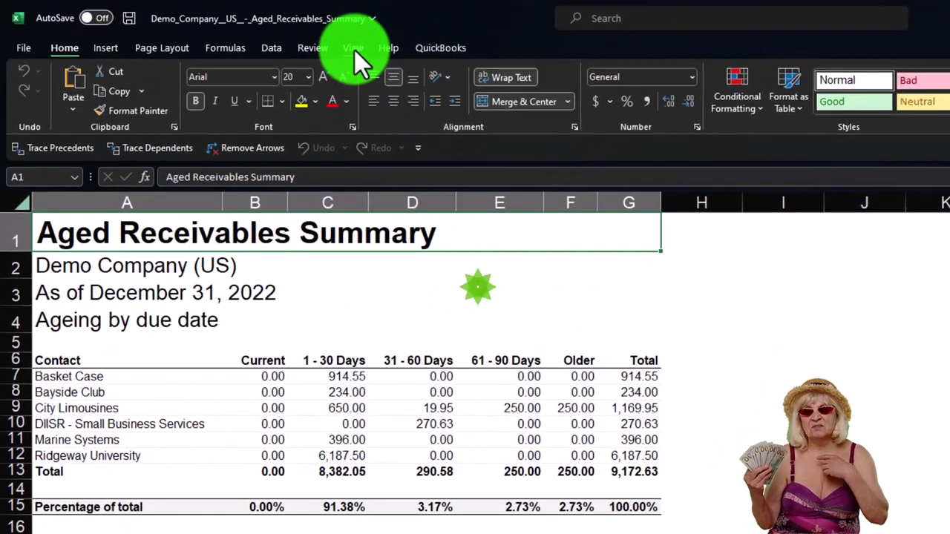
- Turn on gridlines for the exported Aged Receivables Summary worksheet
{"action": "left_click", "coordinate": [355, 50]}
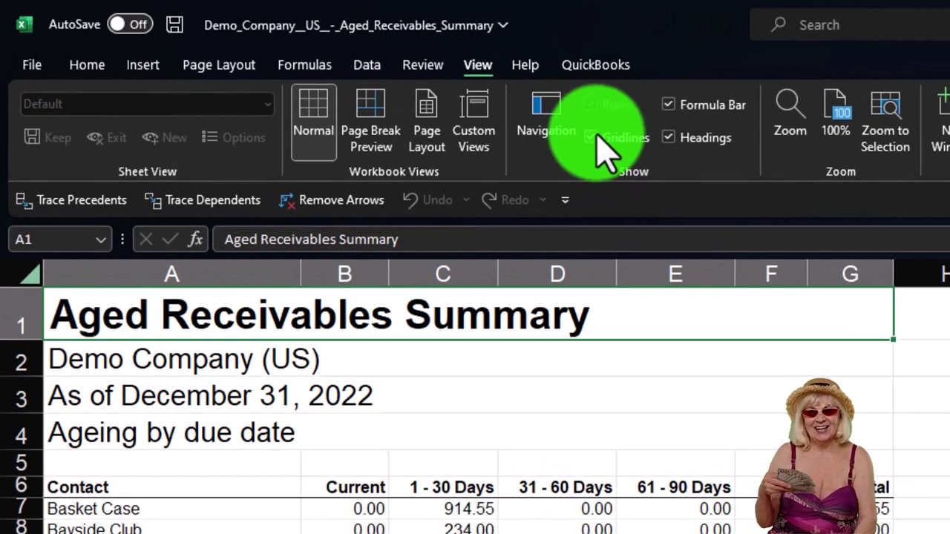
{"action": "left_click", "coordinate": [88, 65]}
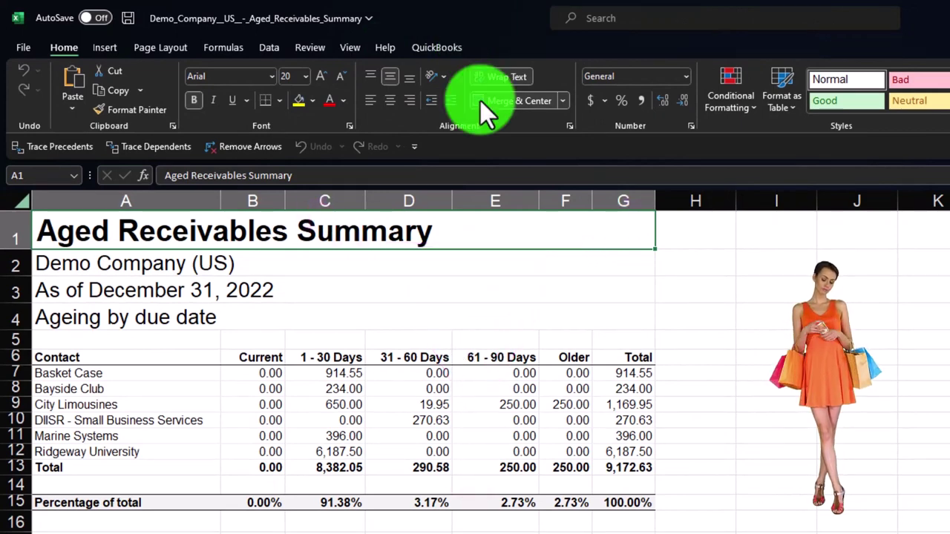
{"action": "left_click", "coordinate": [425, 284]}
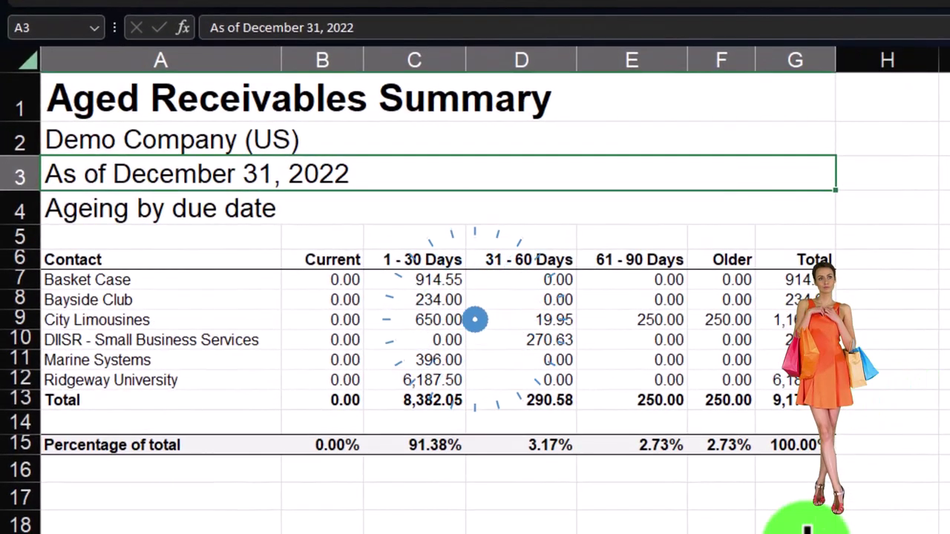
- Duplicate the Aged Receivables Summary worksheet within the same workbook
{"action": "left_click", "coordinate": [636, 532]}
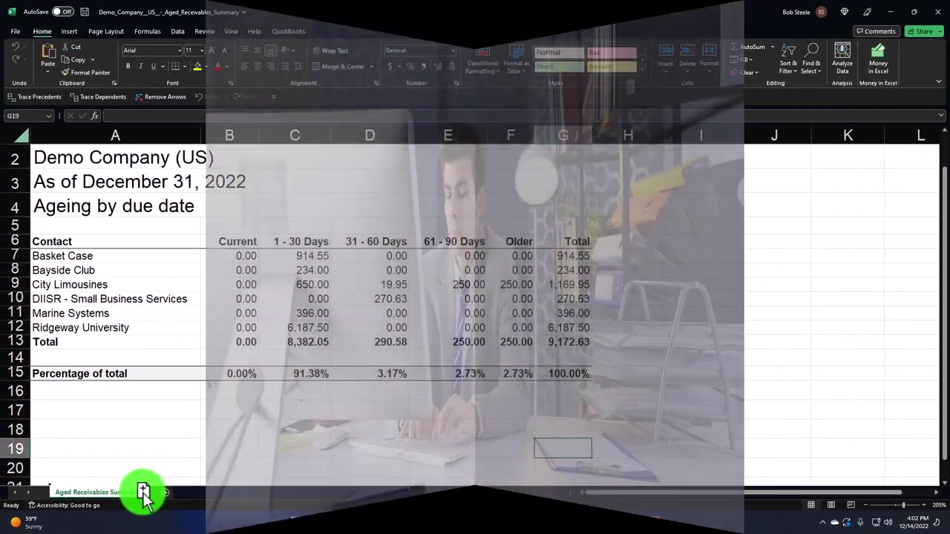
{"action": "left_click_drag", "start_coordinate": [143, 493], "coordinate": [153, 494]}
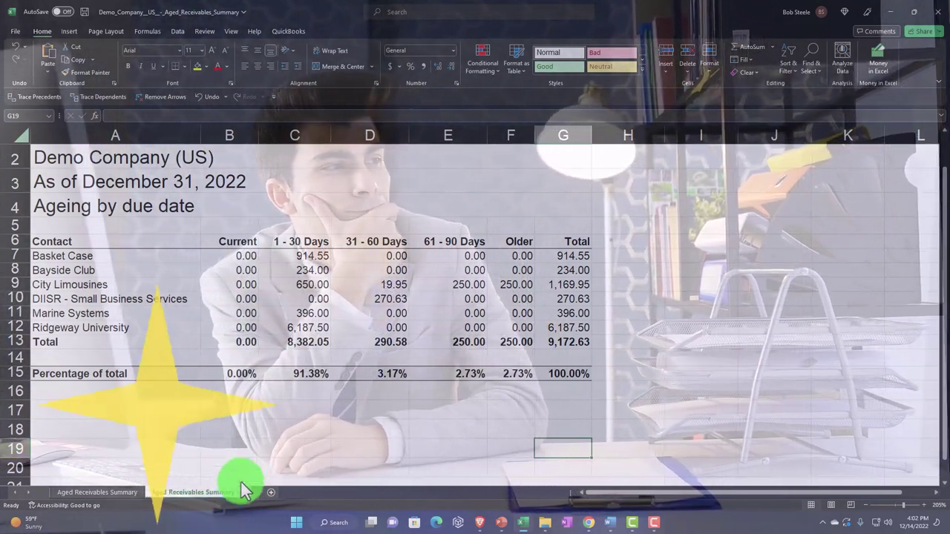
{"action": "left_click", "coordinate": [213, 452]}
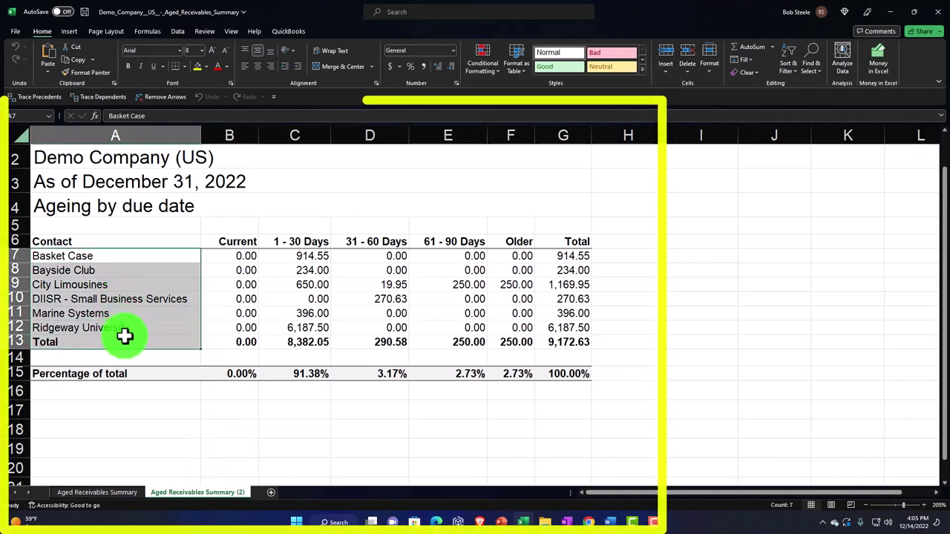
- Examine the Contact and Total columns on the copied sheet, including the formula in the grand total cell G13
{"action": "left_click_drag", "start_coordinate": [566, 256], "coordinate": [564, 281]}
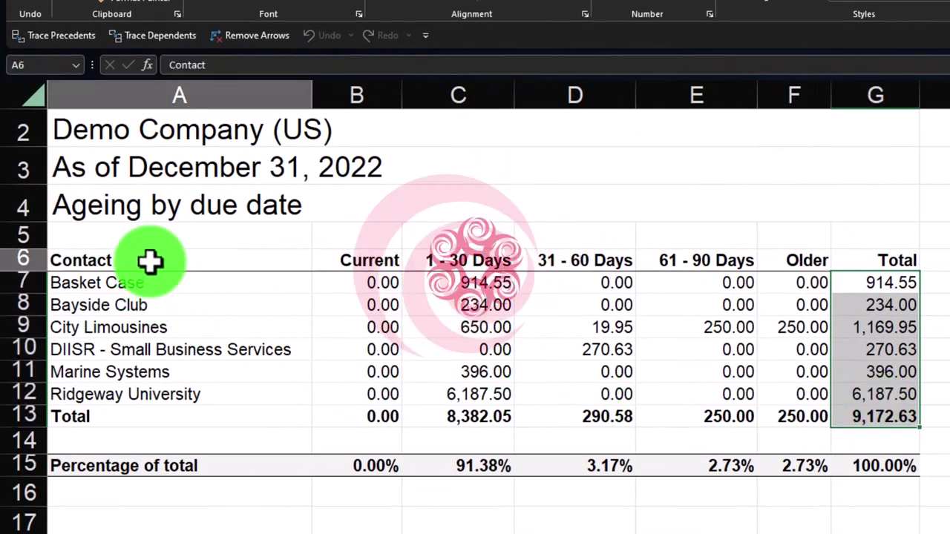
{"action": "left_click_drag", "start_coordinate": [153, 260], "coordinate": [155, 416]}
{"action": "left_click_drag", "start_coordinate": [858, 265], "coordinate": [867, 358]}
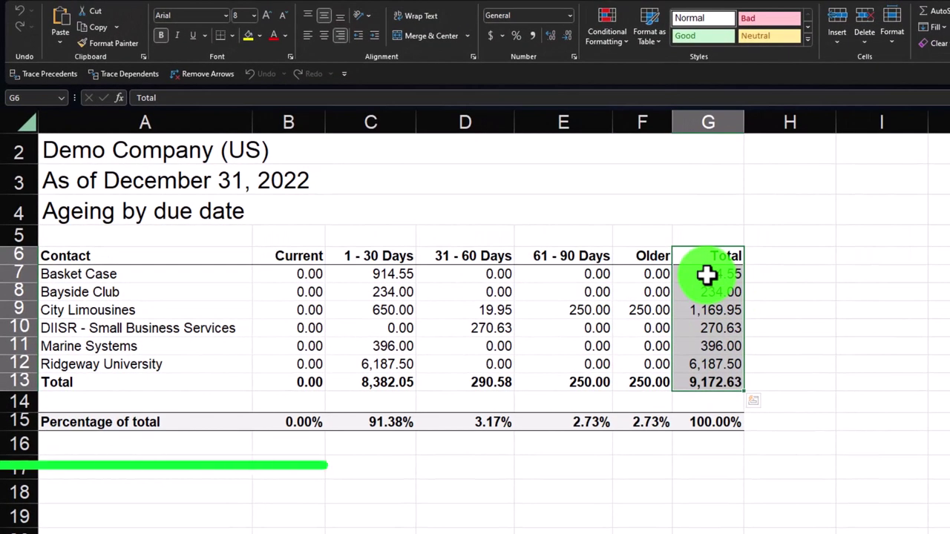
{"action": "double_click", "coordinate": [875, 283]}
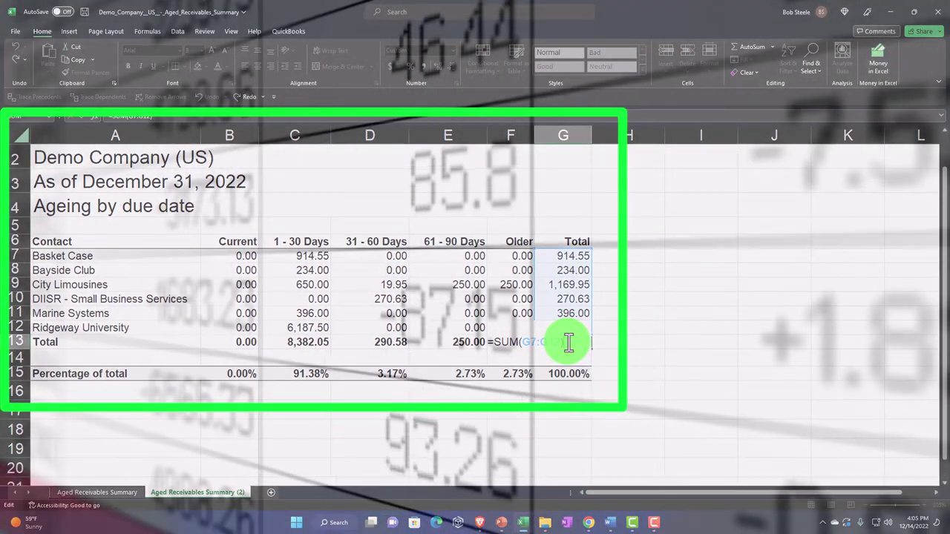
{"action": "key", "text": "Return"}
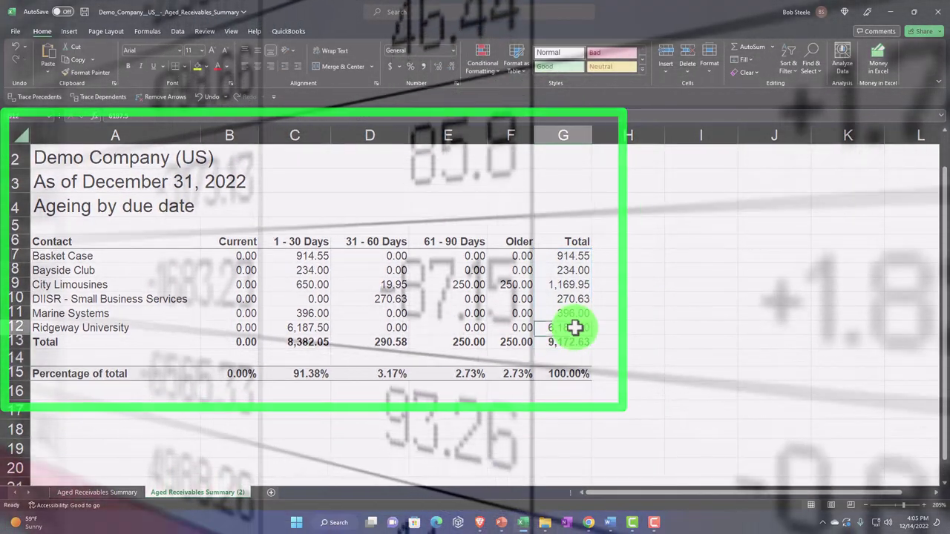
{"action": "left_click", "coordinate": [568, 314]}
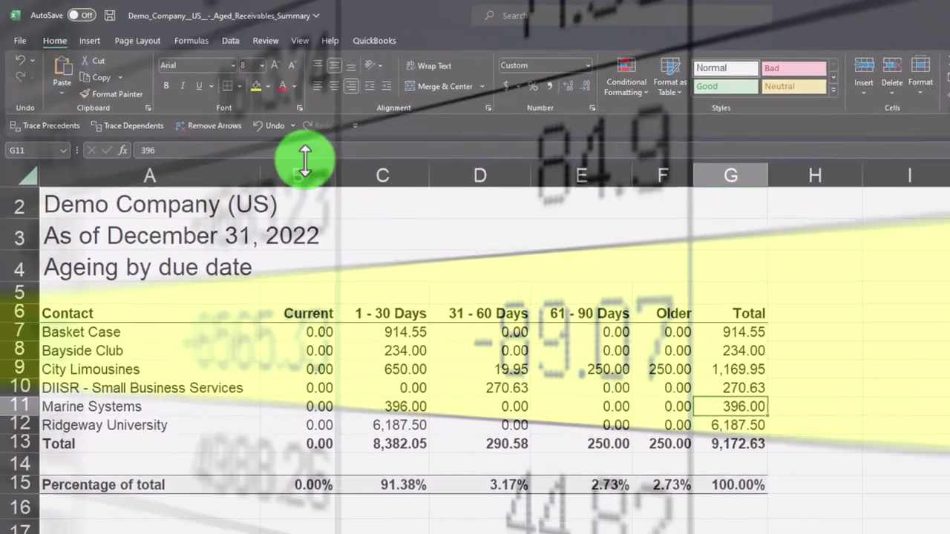
- Delete columns B through F, the ageing columns from Current to Older, on the copied sheet
{"action": "left_click", "coordinate": [225, 130]}
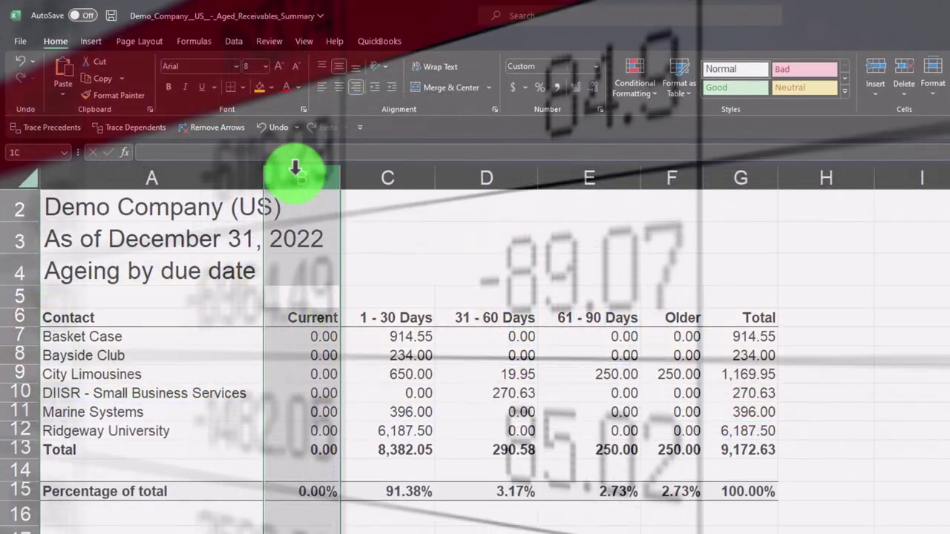
{"action": "left_click_drag", "start_coordinate": [301, 176], "coordinate": [662, 210]}
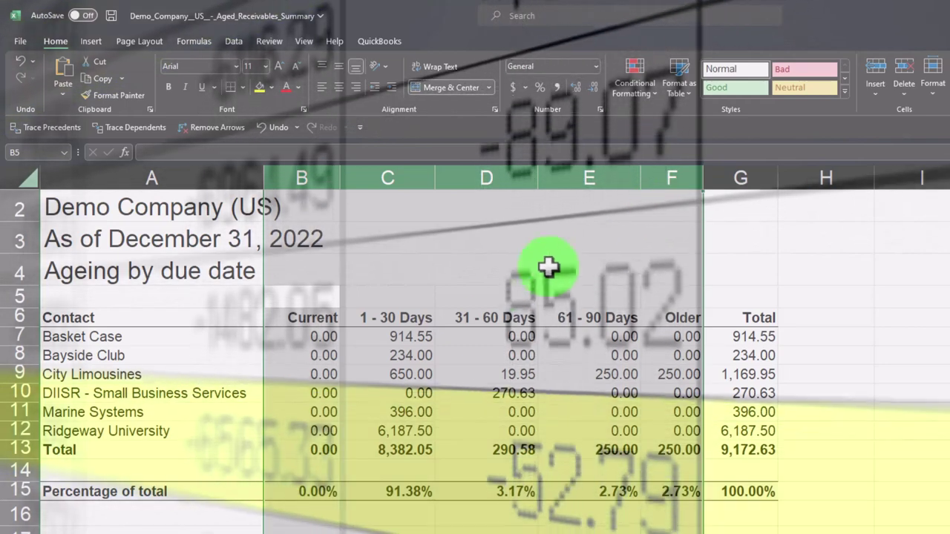
{"action": "right_click", "coordinate": [490, 287]}
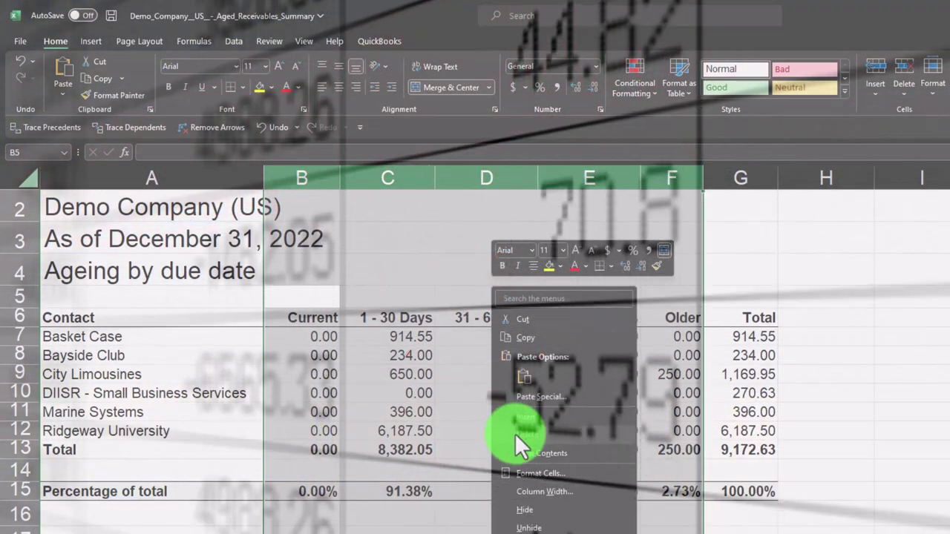
{"action": "left_click", "coordinate": [518, 434]}
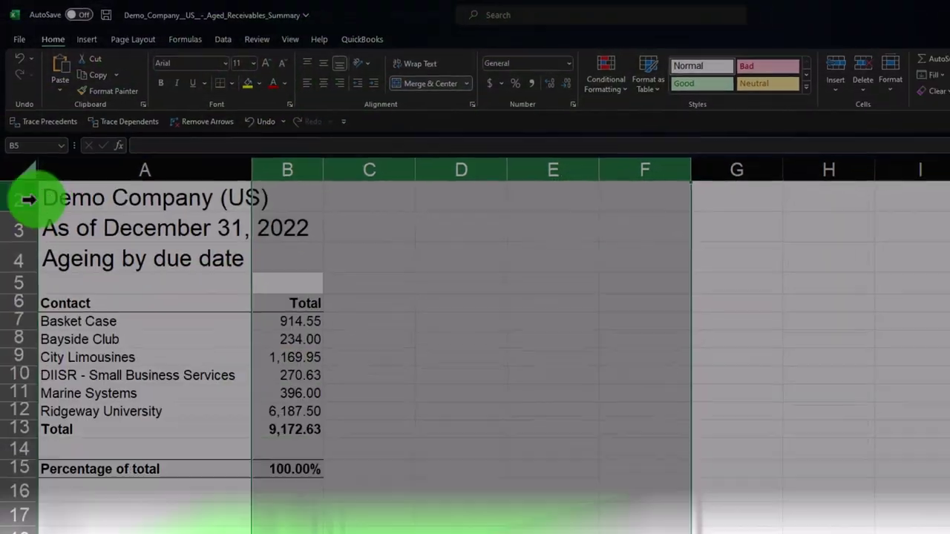
- Delete the report heading rows 1 through 5 above the Contact and Total column headers
{"action": "scroll", "coordinate": [30, 208], "scroll_direction": "up", "scroll_amount": 1}
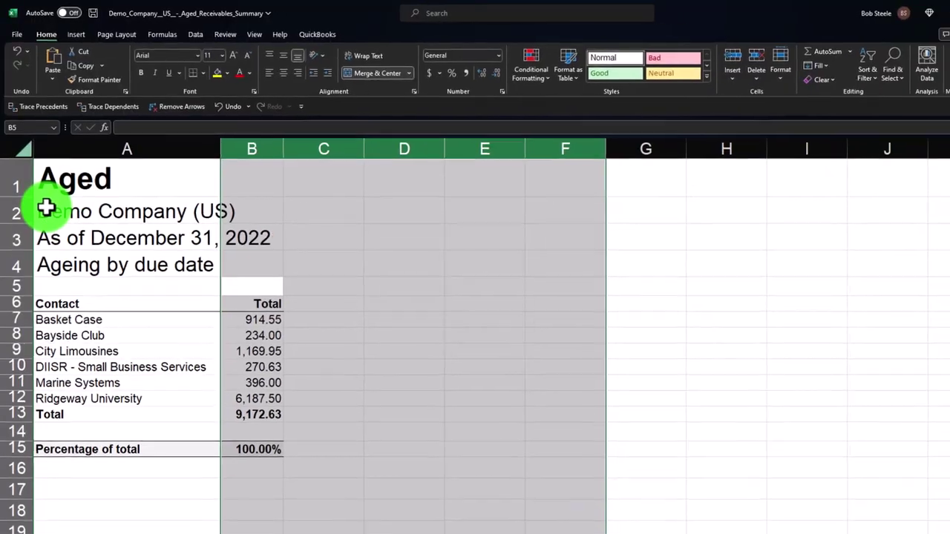
{"action": "left_click", "coordinate": [10, 174]}
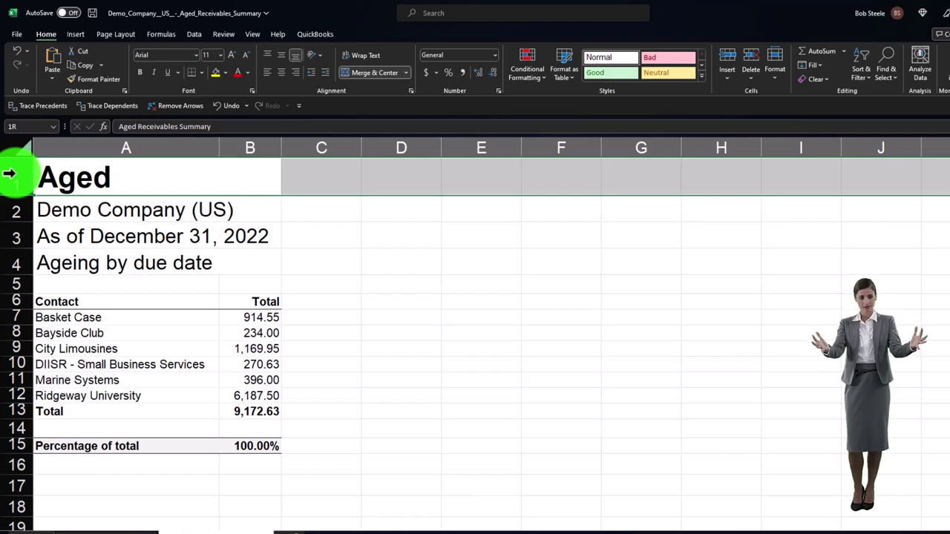
{"action": "left_click_drag", "start_coordinate": [9, 174], "coordinate": [17, 252]}
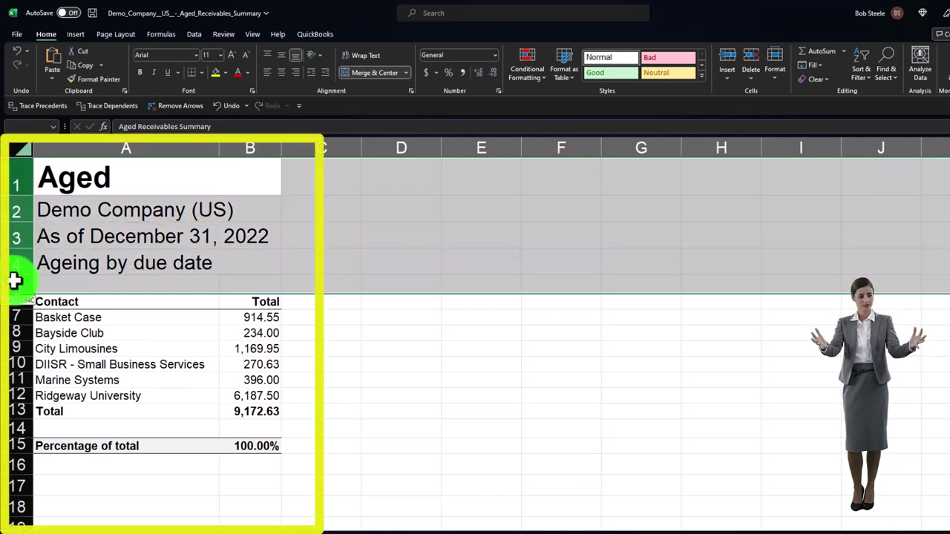
{"action": "right_click", "coordinate": [184, 239]}
{"action": "left_click", "coordinate": [210, 363]}
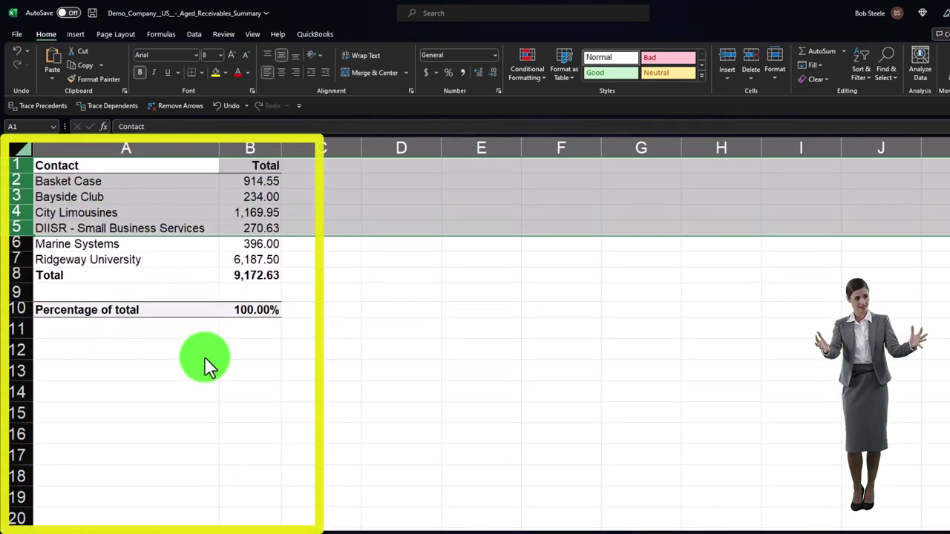
{"action": "left_click", "coordinate": [203, 373]}
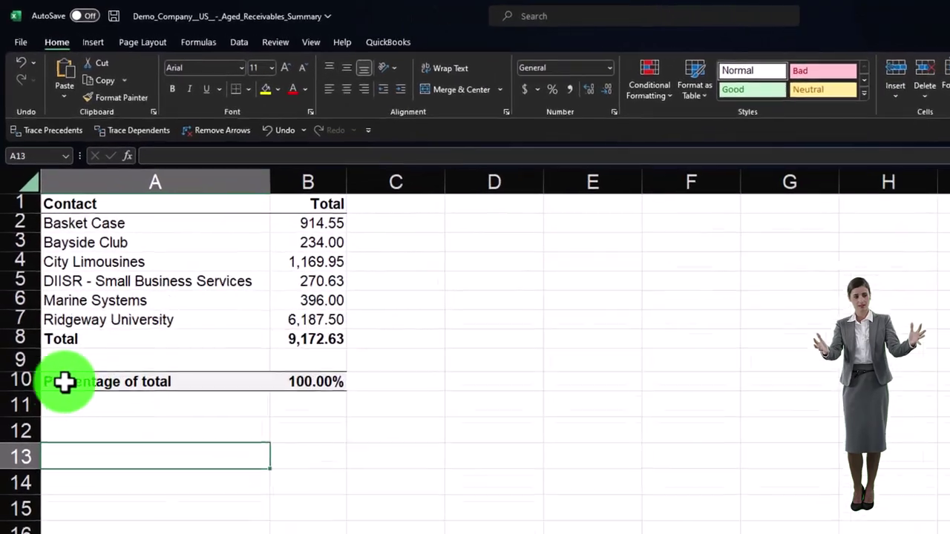
- Delete the Percentage of total row, row 10, below the contact balances
{"action": "left_click", "coordinate": [19, 309]}
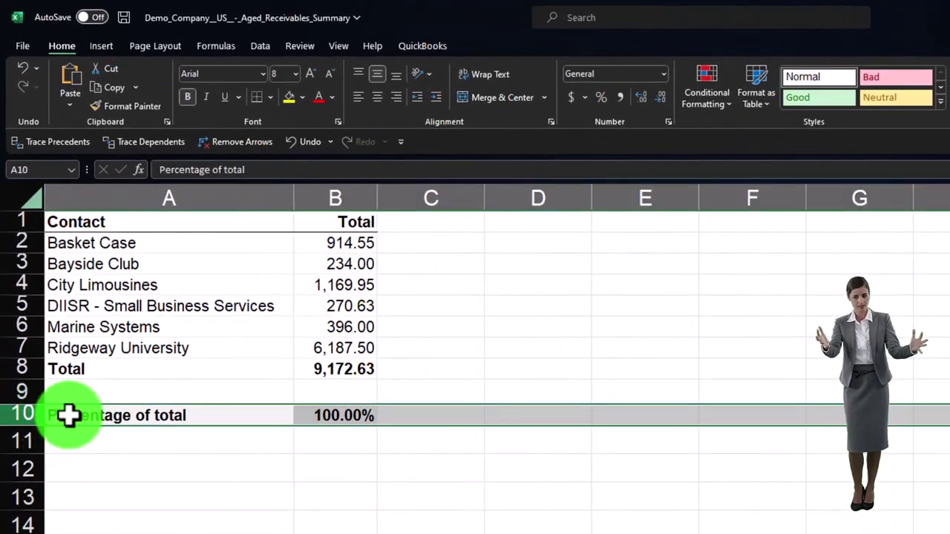
{"action": "right_click", "coordinate": [100, 415]}
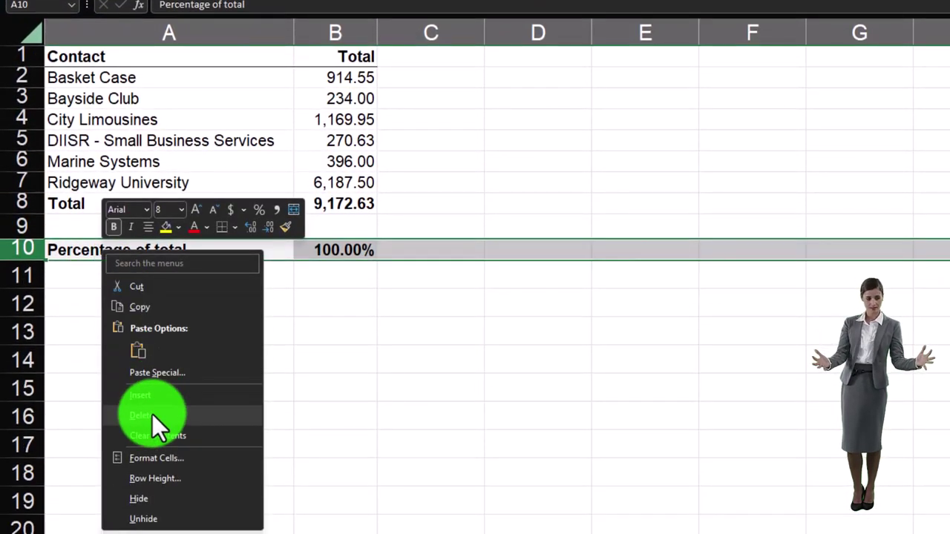
{"action": "left_click", "coordinate": [152, 414]}
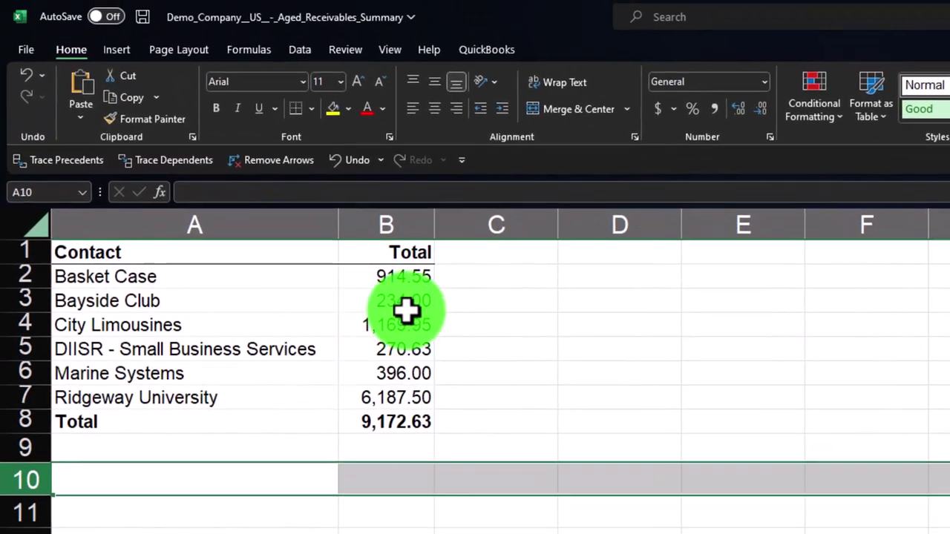
{"action": "left_click", "coordinate": [372, 164]}
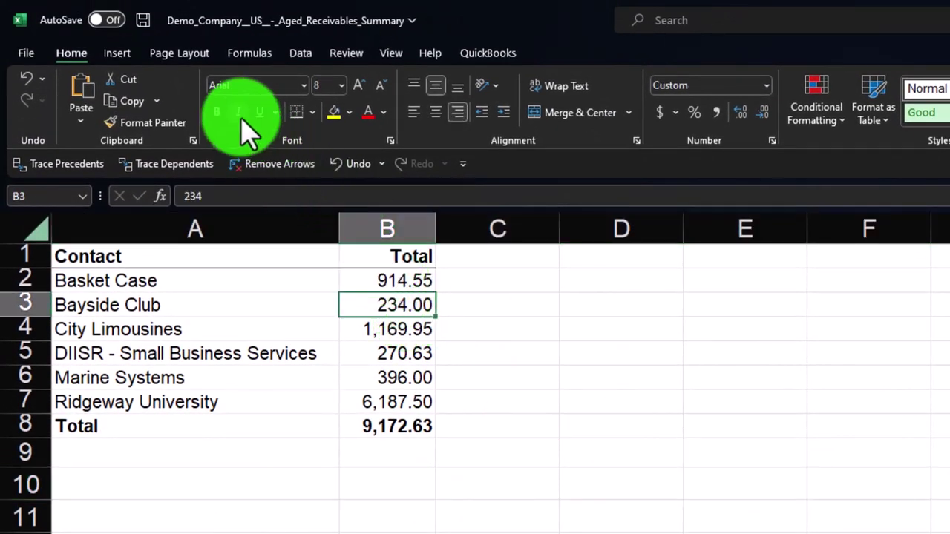
- Apply the plain formatting of empty cell E4 to the entire worksheet with Format Painter
{"action": "left_click", "coordinate": [703, 337]}
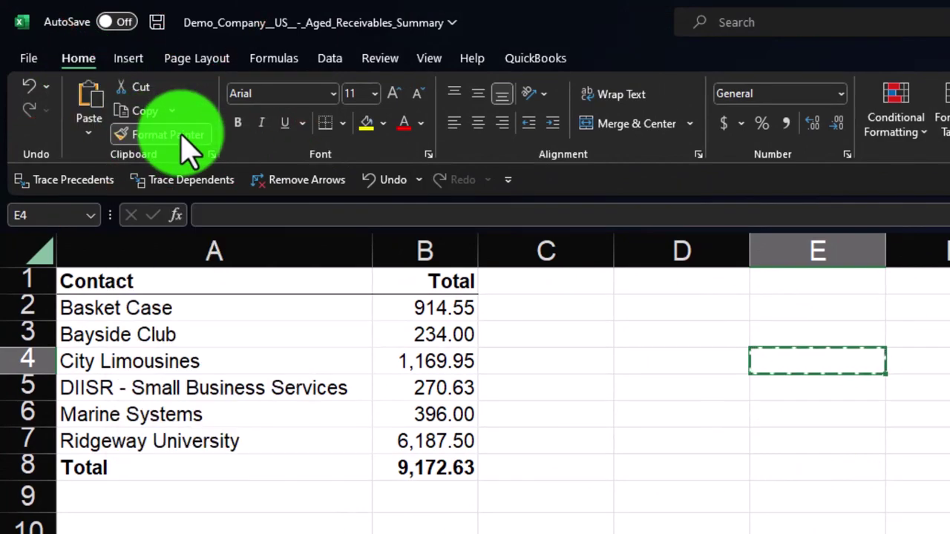
{"action": "left_click", "coordinate": [180, 135]}
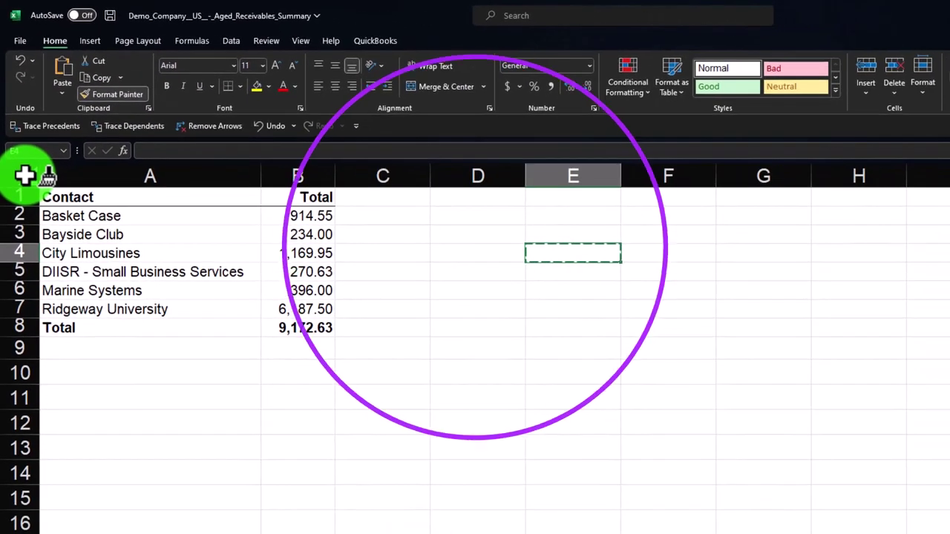
{"action": "left_click", "coordinate": [24, 175]}
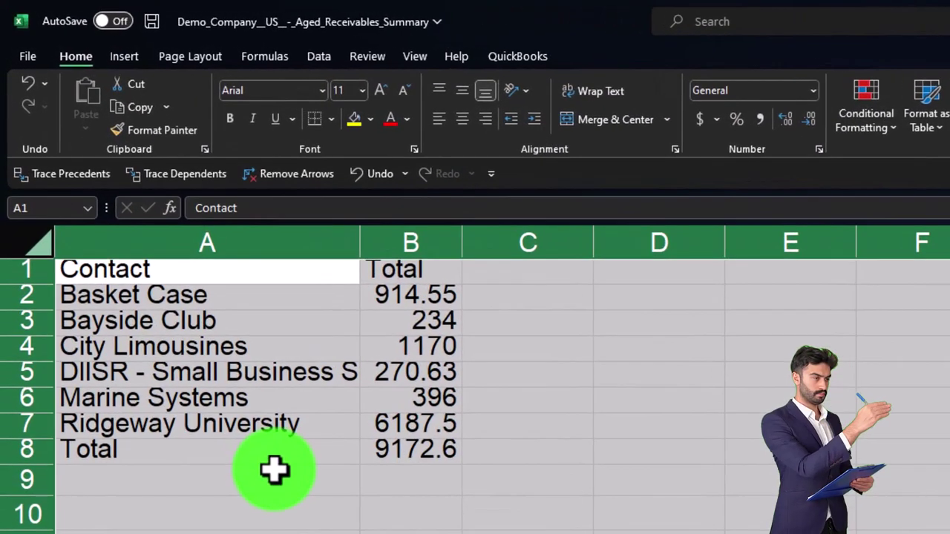
- Format all cells as Currency with no symbol, 0 decimal places and negative numbers in red parentheses
{"action": "right_click", "coordinate": [199, 340]}
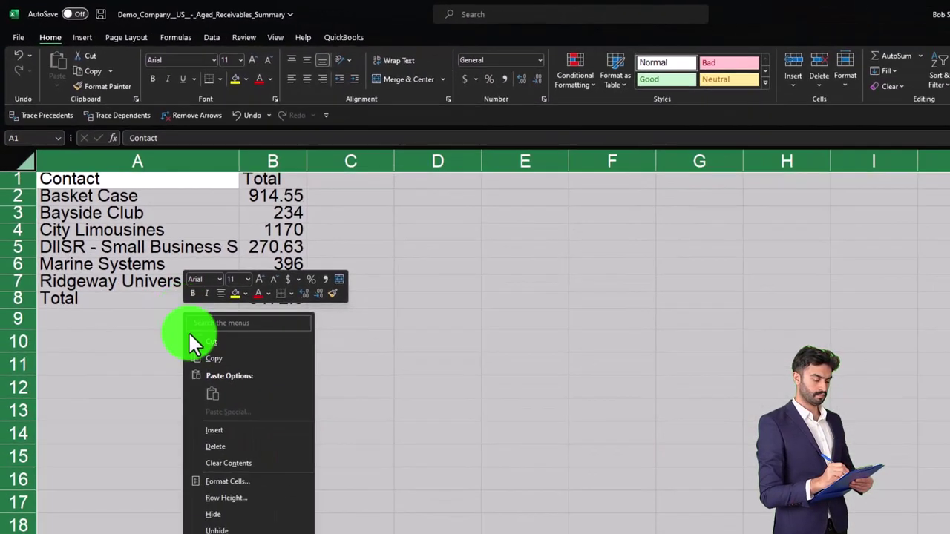
{"action": "left_click", "coordinate": [234, 482]}
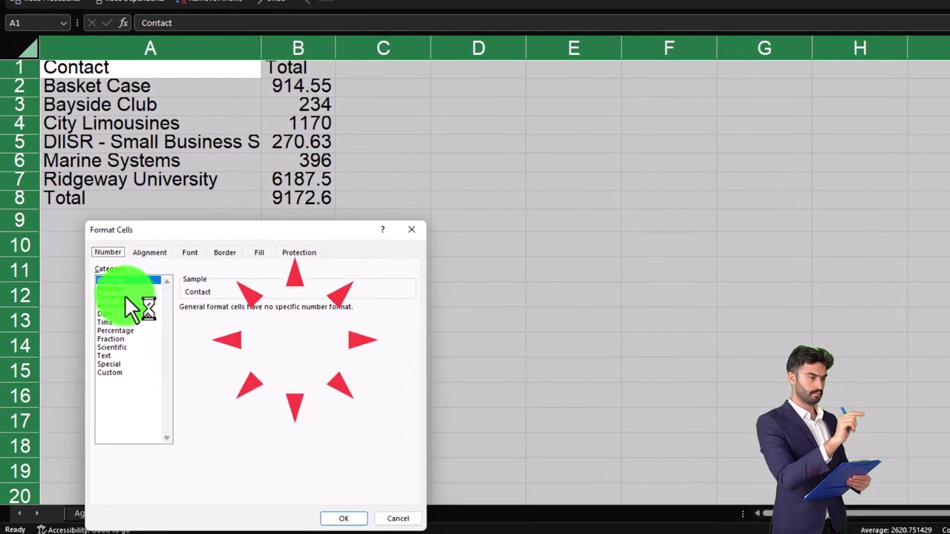
{"action": "left_click", "coordinate": [127, 297]}
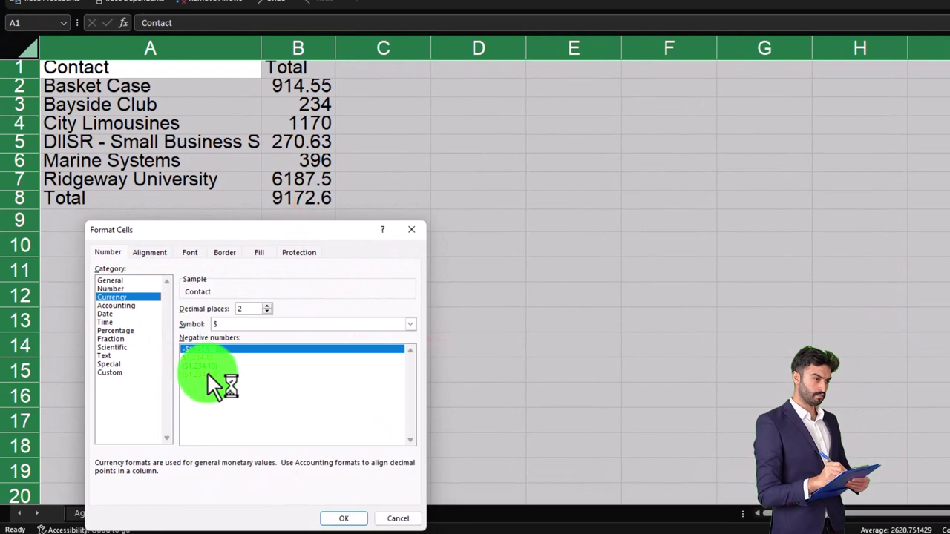
{"action": "left_click", "coordinate": [277, 323]}
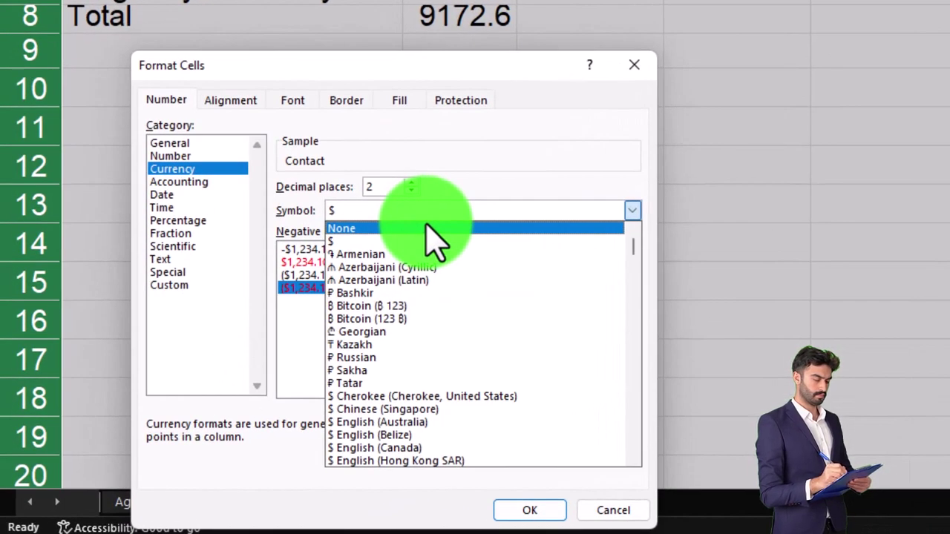
{"action": "left_click", "coordinate": [437, 232]}
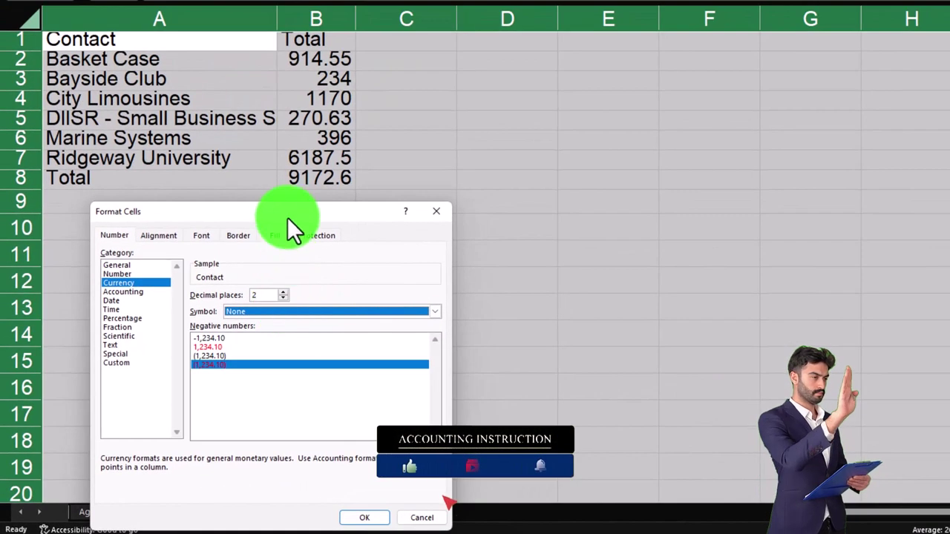
{"action": "left_click_drag", "start_coordinate": [287, 217], "coordinate": [756, 126]}
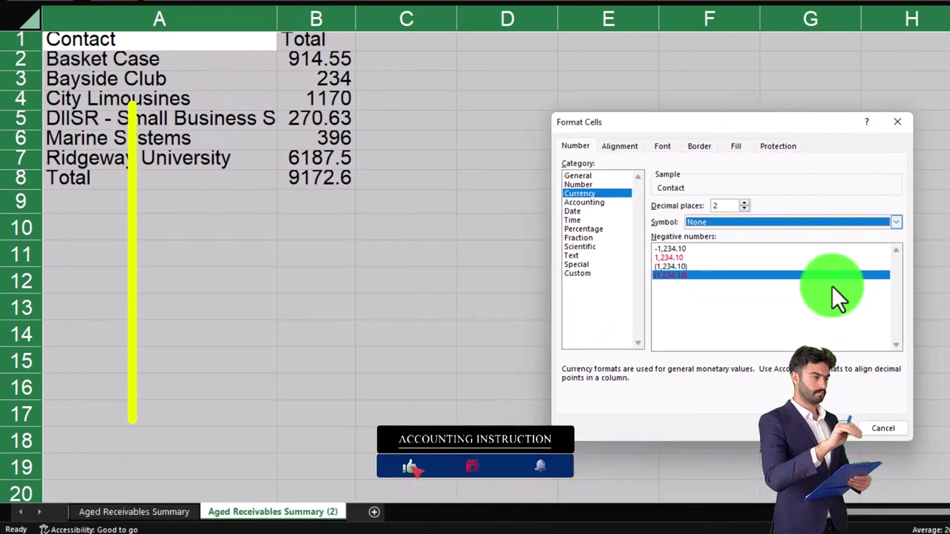
{"action": "left_click", "coordinate": [742, 210]}
{"action": "type", "text": "0"}
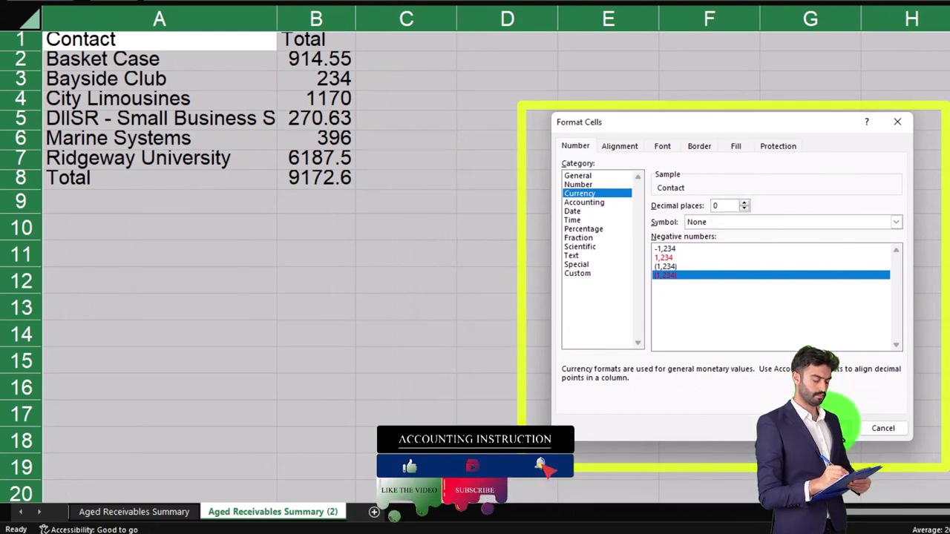
{"action": "left_click", "coordinate": [824, 428]}
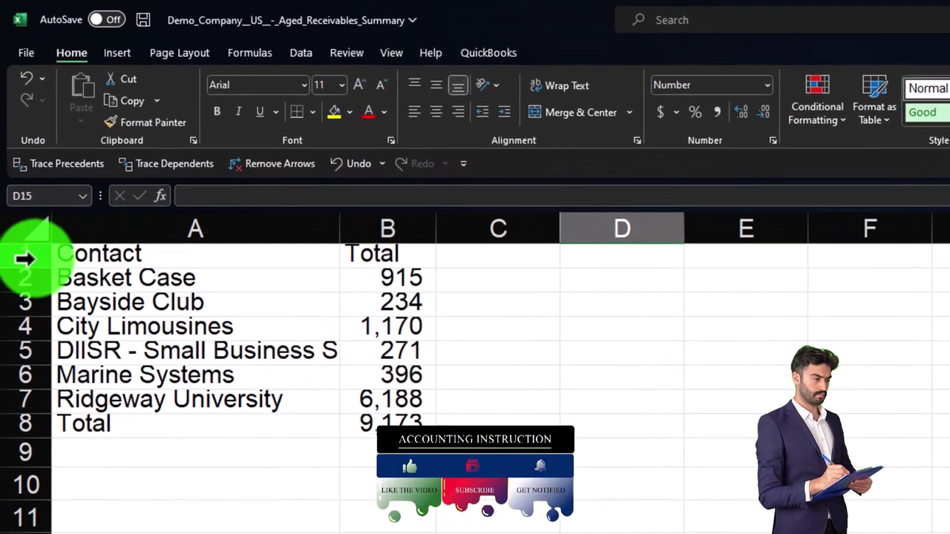
- Fit the height of rows 1 through 8 to their text
{"action": "left_click", "coordinate": [21, 40]}
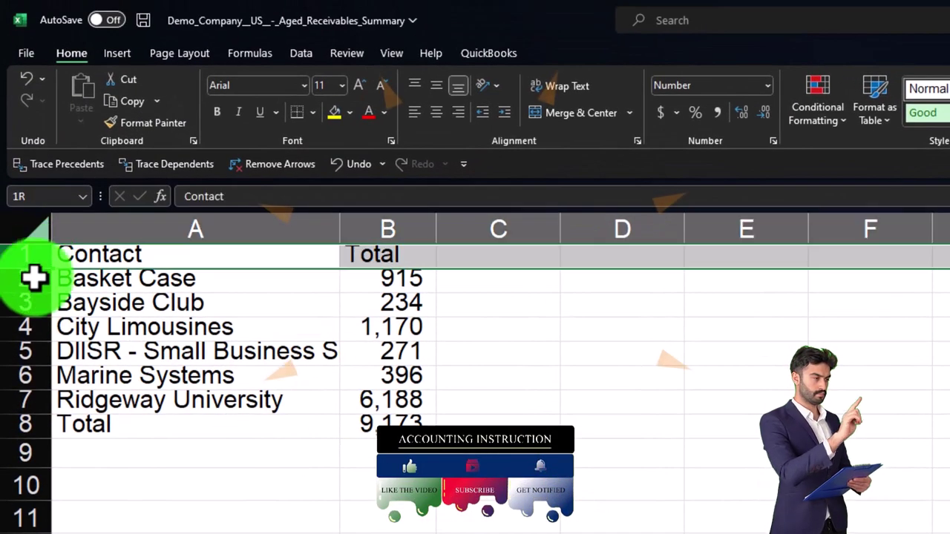
{"action": "left_click_drag", "start_coordinate": [33, 279], "coordinate": [28, 445]}
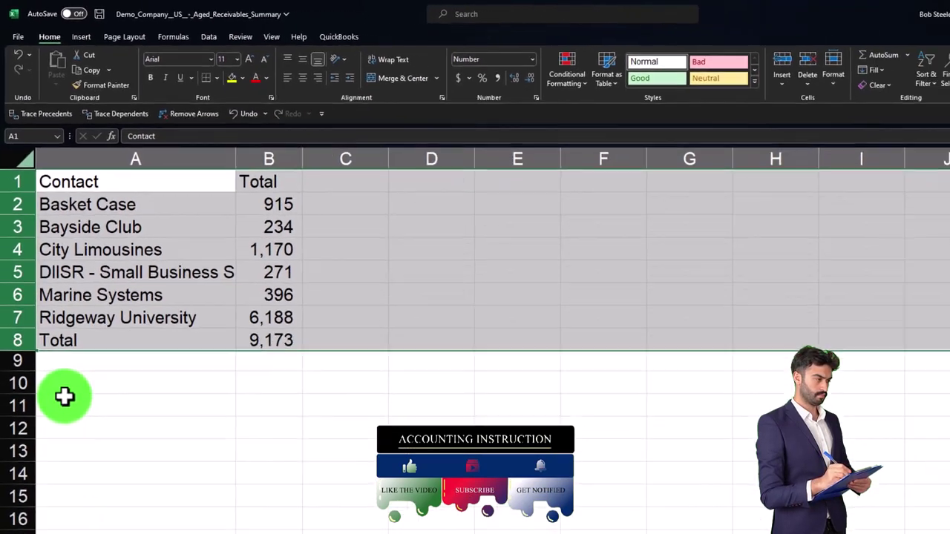
{"action": "left_click", "coordinate": [62, 362]}
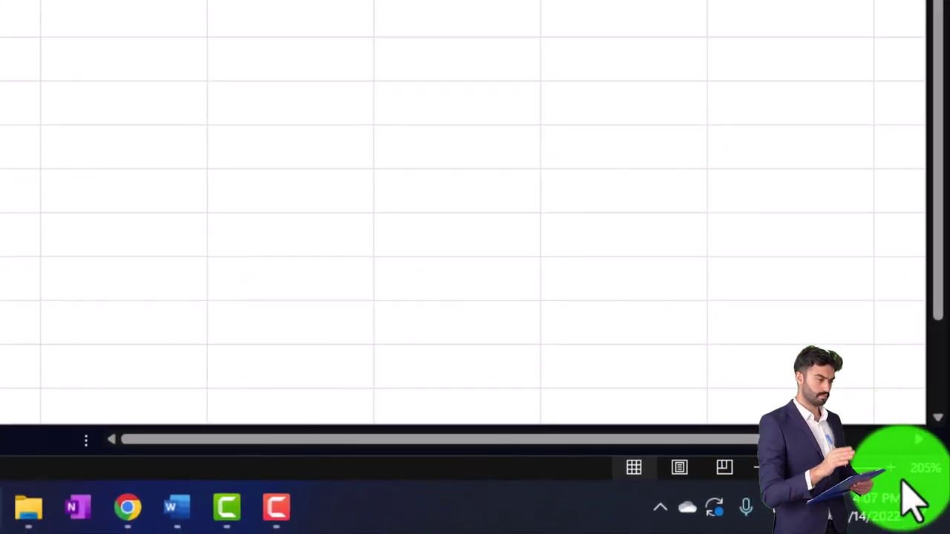
- Centre and bold the Contact and Total headers in A1:B1
{"action": "left_click", "coordinate": [901, 481]}
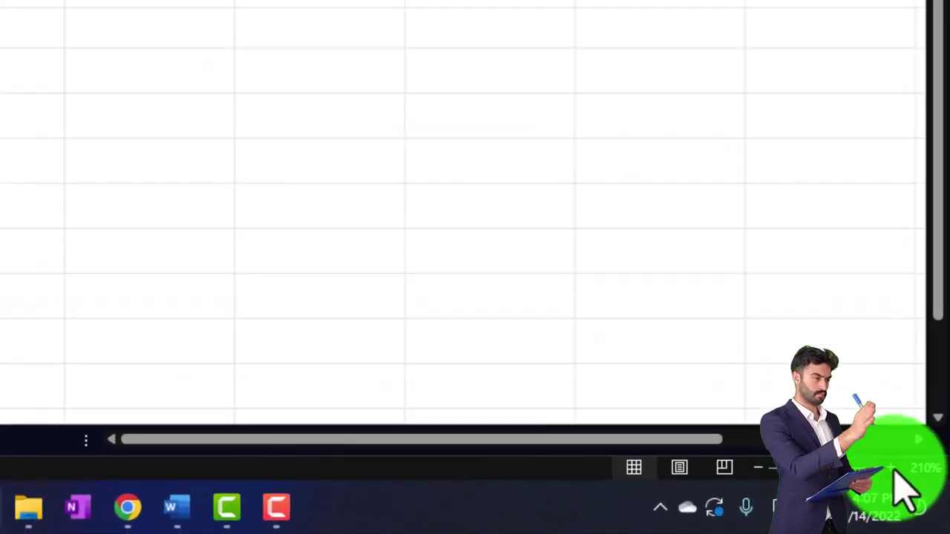
{"action": "left_click", "coordinate": [901, 481]}
{"action": "left_click", "coordinate": [901, 481]}
{"action": "left_click", "coordinate": [901, 481]}
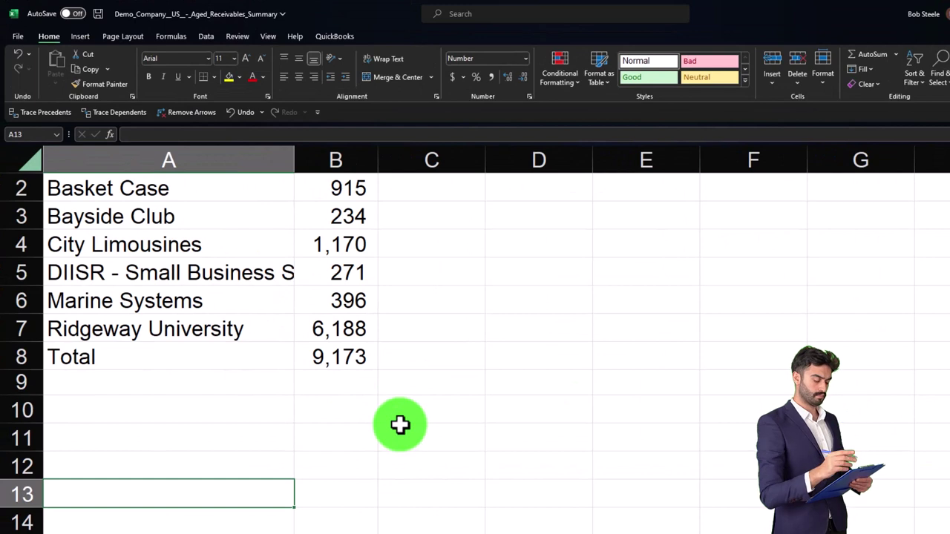
{"action": "left_click", "coordinate": [442, 447]}
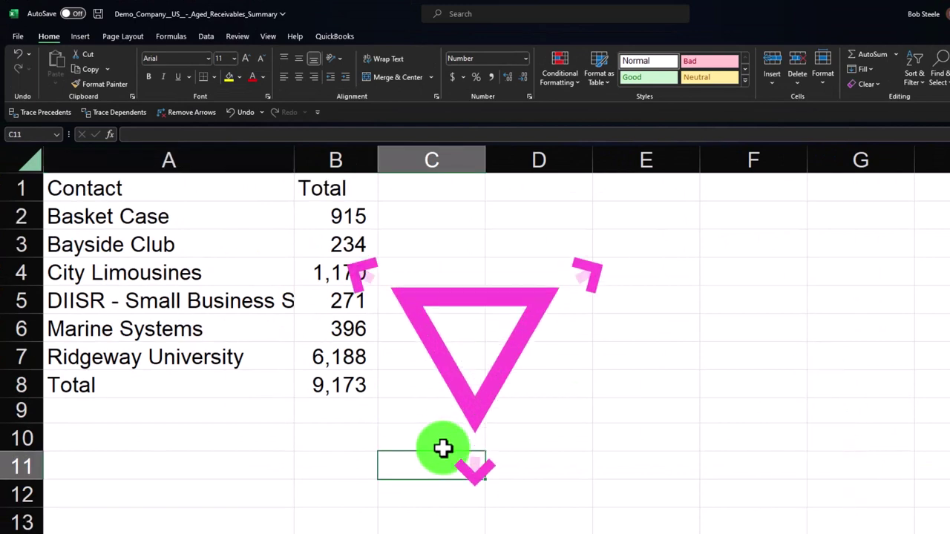
{"action": "left_click", "coordinate": [208, 186]}
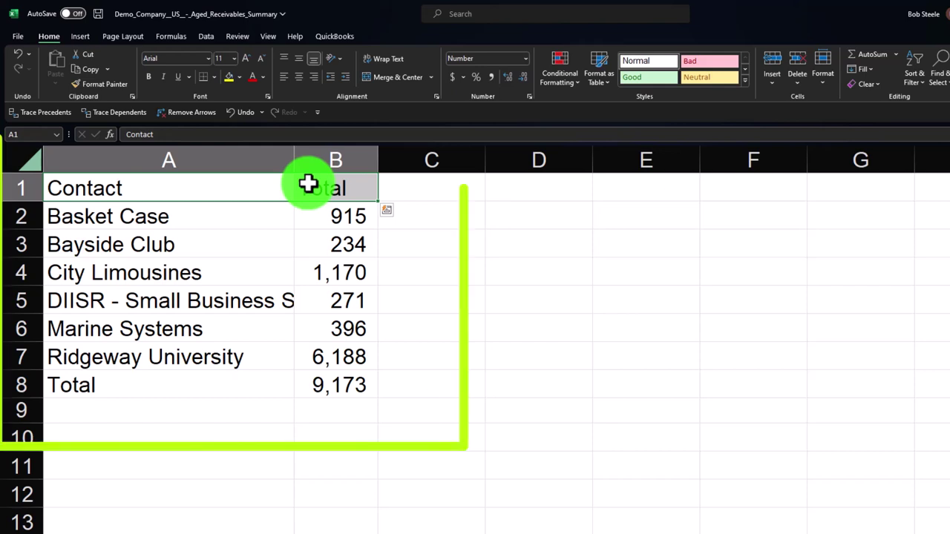
{"action": "left_click", "coordinate": [297, 78]}
{"action": "left_click", "coordinate": [148, 79]}
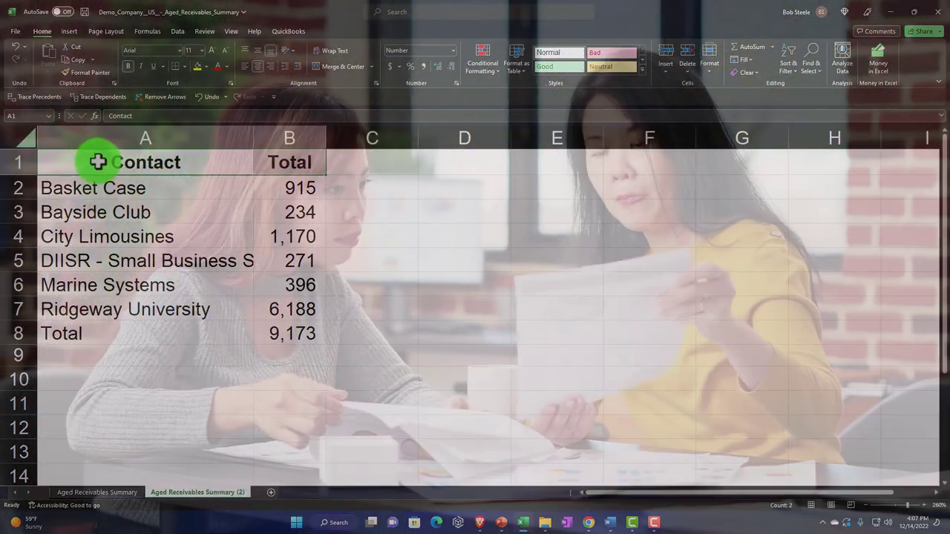
- Try filtering the range A2:B8 without its header row and remove the filter
{"action": "left_click_drag", "start_coordinate": [94, 159], "coordinate": [276, 325]}
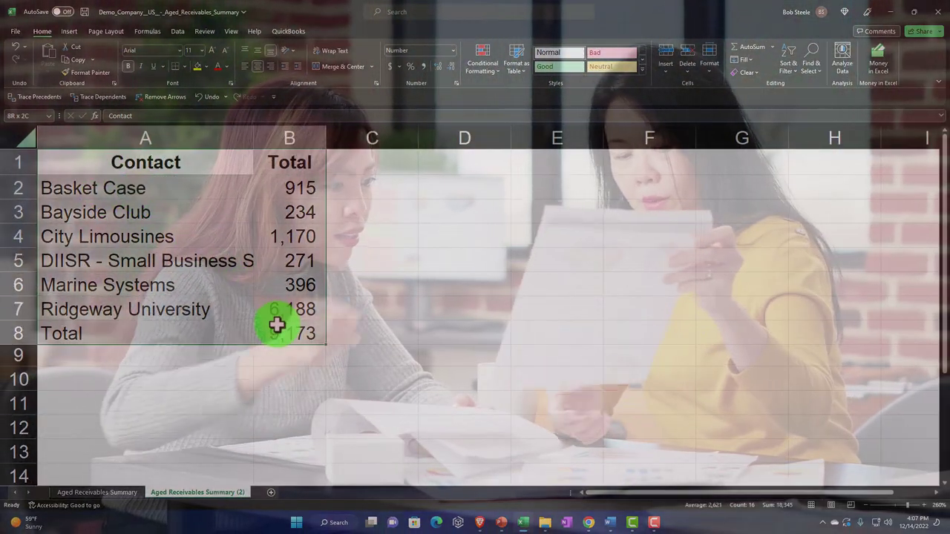
{"action": "left_click_drag", "start_coordinate": [148, 186], "coordinate": [265, 318]}
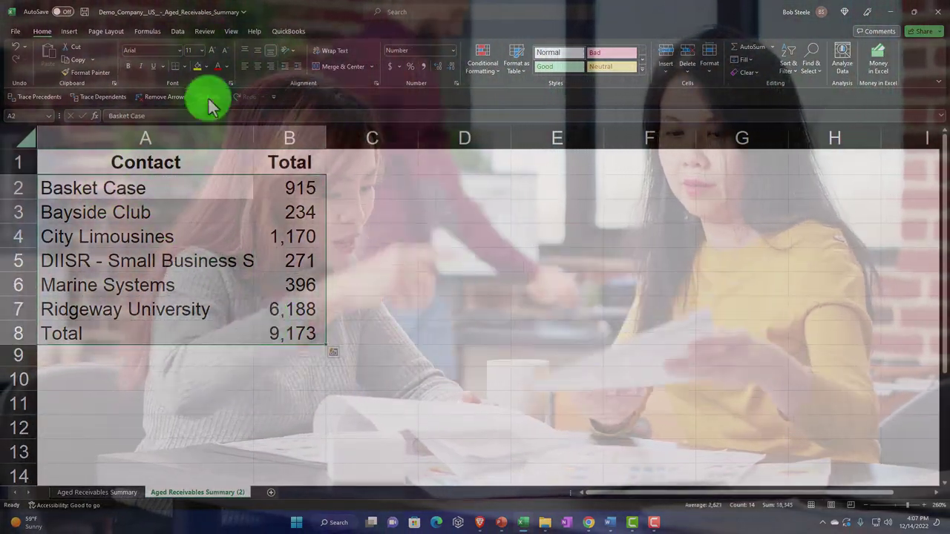
{"action": "left_click", "coordinate": [177, 30]}
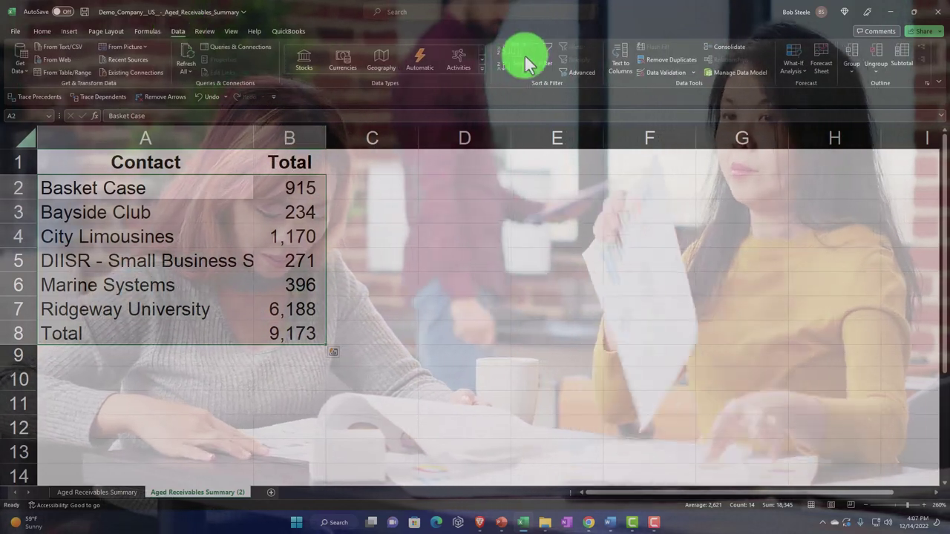
{"action": "left_click", "coordinate": [544, 56]}
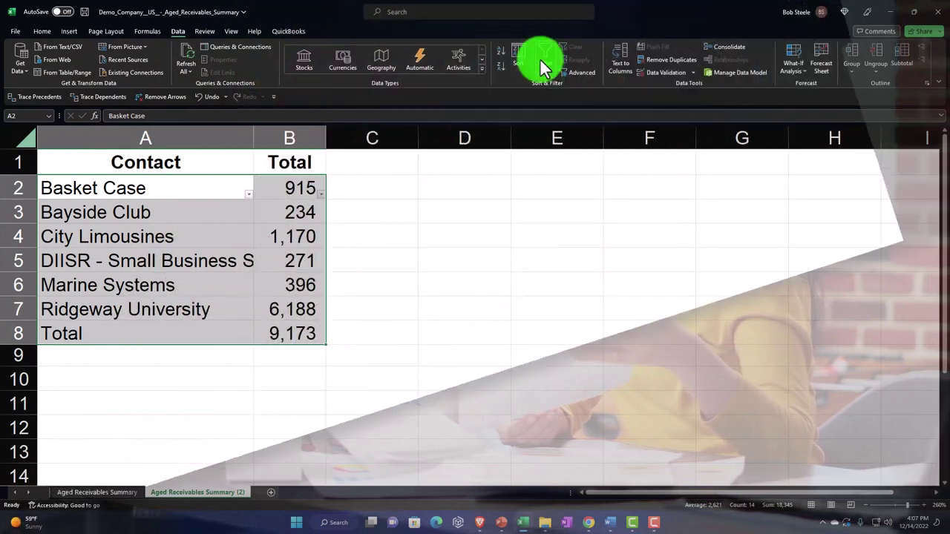
{"action": "left_click", "coordinate": [540, 58]}
{"action": "left_click", "coordinate": [482, 241]}
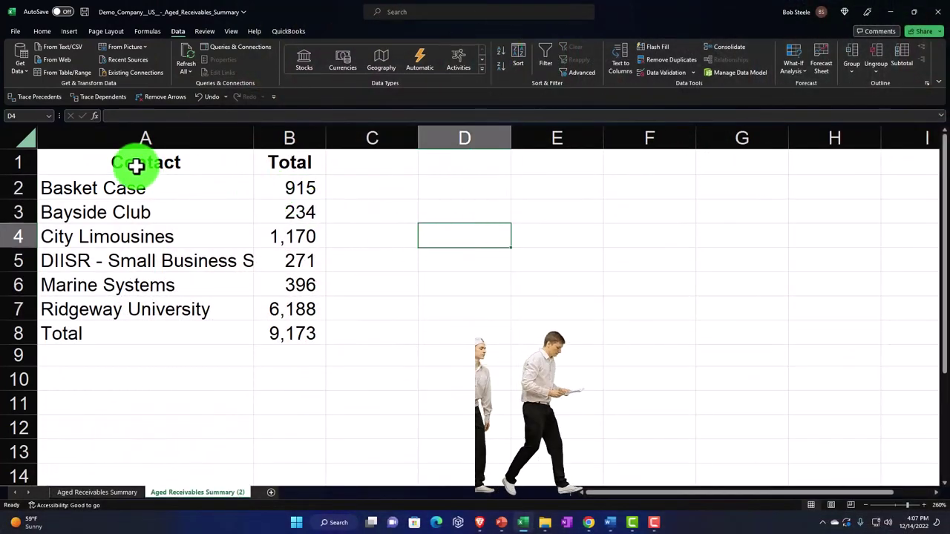
- Check the SUM formula in B8 and clear the total label and formula from A8:B8
{"action": "left_click_drag", "start_coordinate": [136, 165], "coordinate": [268, 324]}
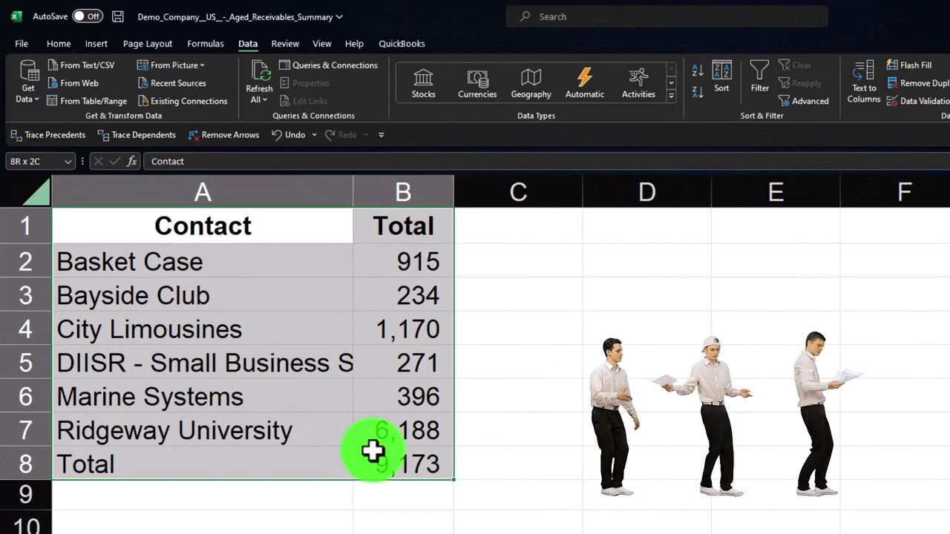
{"action": "left_click_drag", "start_coordinate": [372, 450], "coordinate": [374, 435]}
{"action": "double_click", "coordinate": [391, 464]}
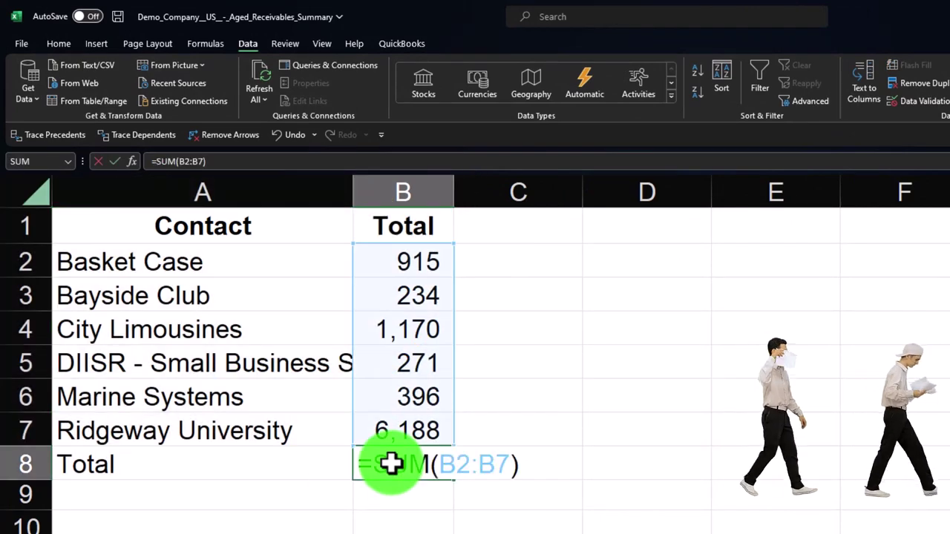
{"action": "key", "text": "Return"}
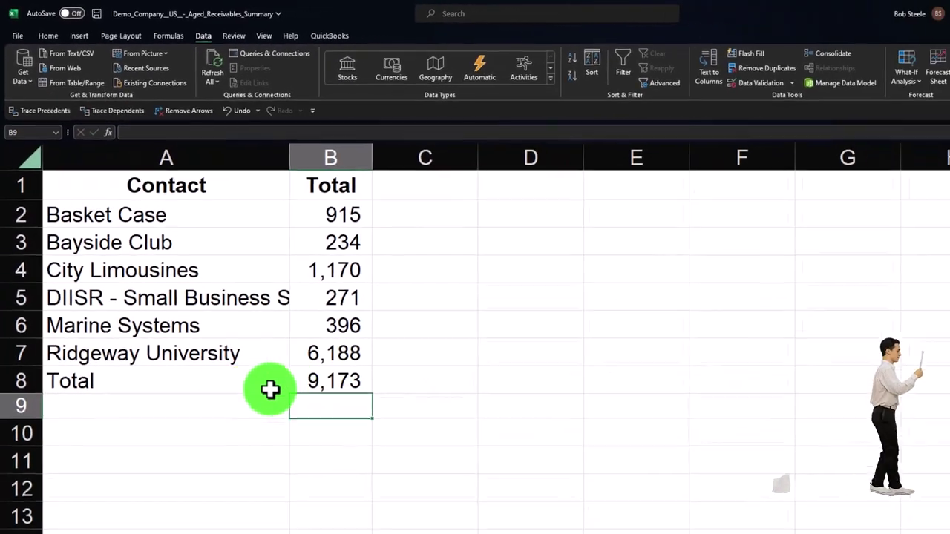
{"action": "mouse_move", "coordinate": [270, 390]}
{"action": "left_mouse_down"}
{"action": "mouse_move", "coordinate": [253, 382]}
{"action": "mouse_move", "coordinate": [308, 382]}
{"action": "left_mouse_up"}
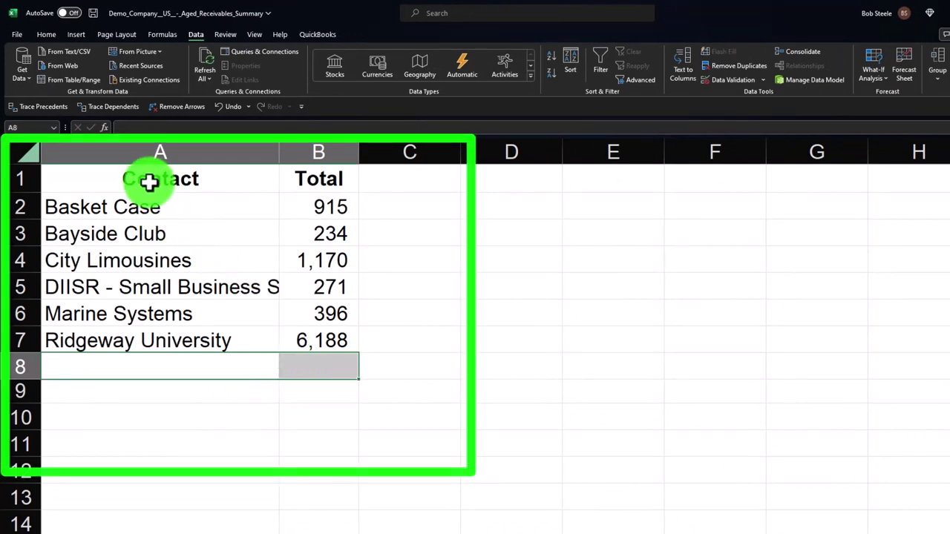
- Convert the range A1:B7 into a table with headers
{"action": "left_click_drag", "start_coordinate": [149, 182], "coordinate": [304, 341]}
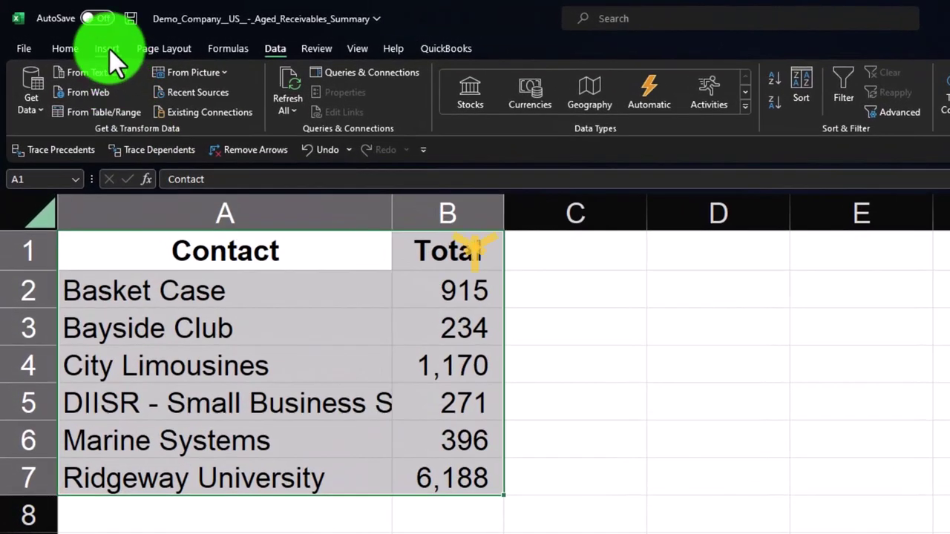
{"action": "left_click", "coordinate": [78, 35]}
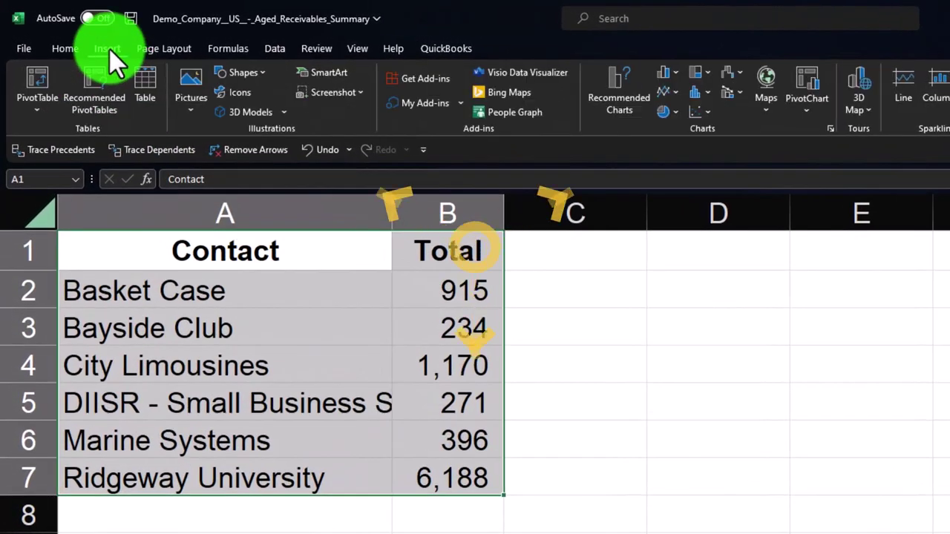
{"action": "left_click", "coordinate": [154, 95]}
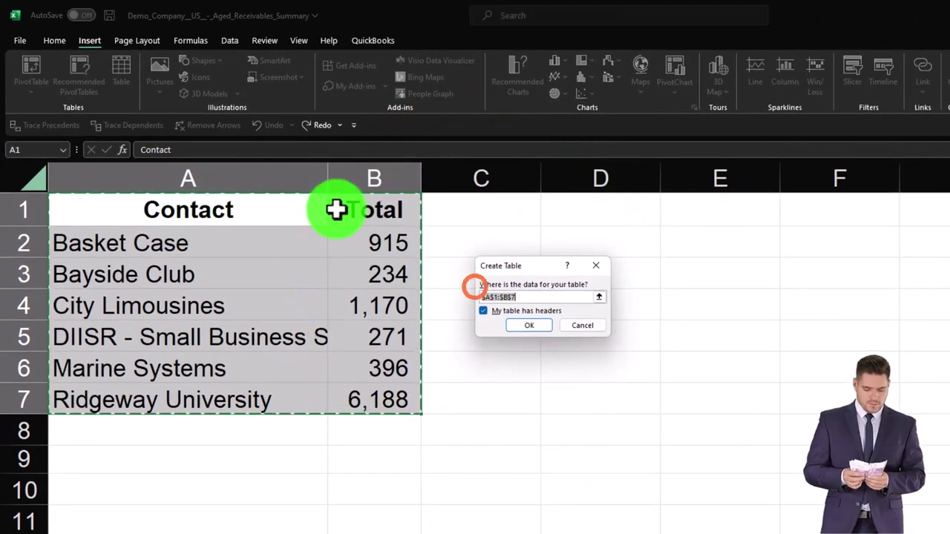
{"action": "left_click", "coordinate": [522, 325]}
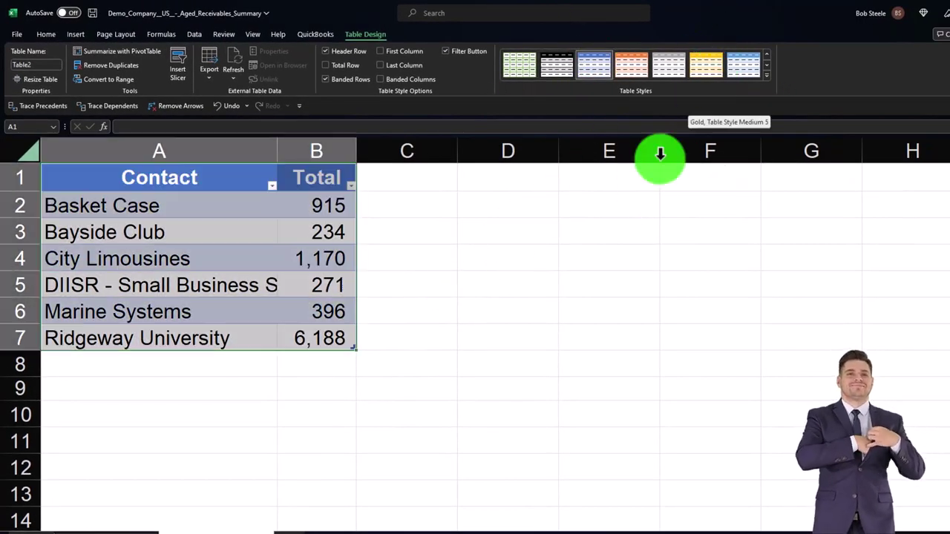
- Add a total row to the bottom of the contacts table
{"action": "left_click", "coordinate": [557, 290]}
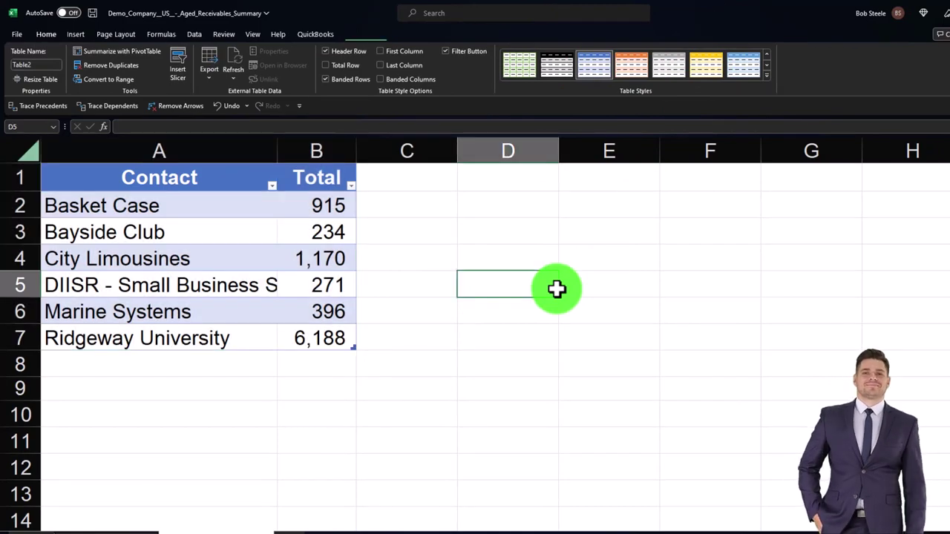
{"action": "left_click", "coordinate": [320, 285]}
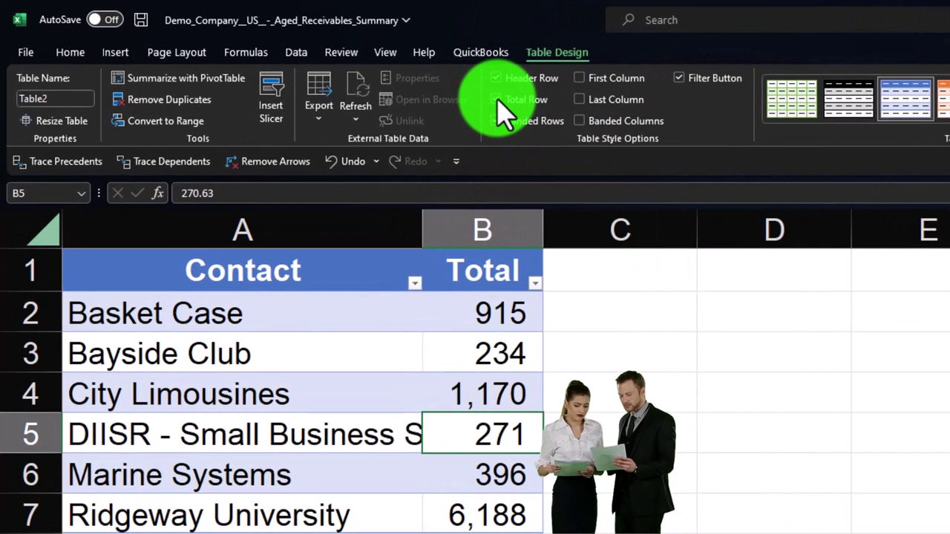
{"action": "left_click", "coordinate": [497, 99]}
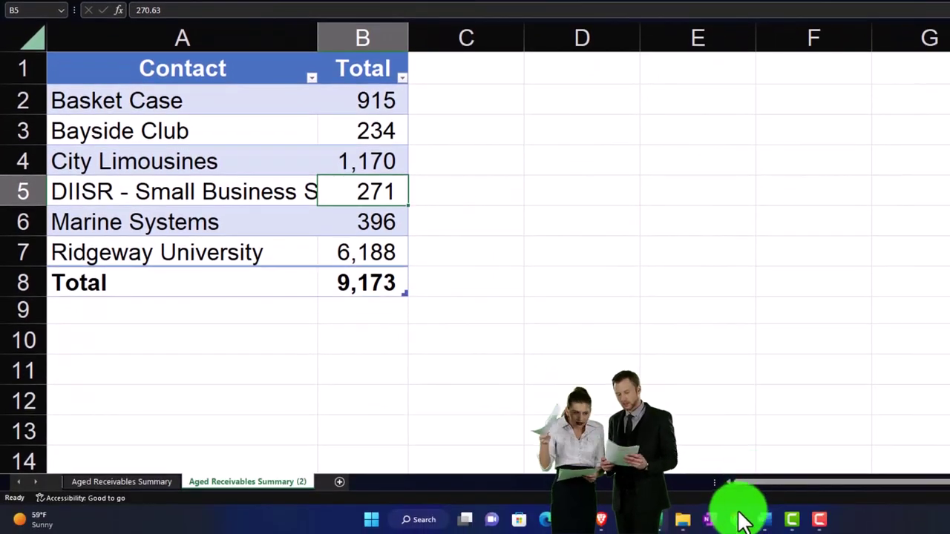
- Switch to Chrome to compare the table's total with Xero's Aged Receivables Summary report and return to Excel
{"action": "mouse_move", "coordinate": [820, 519]}
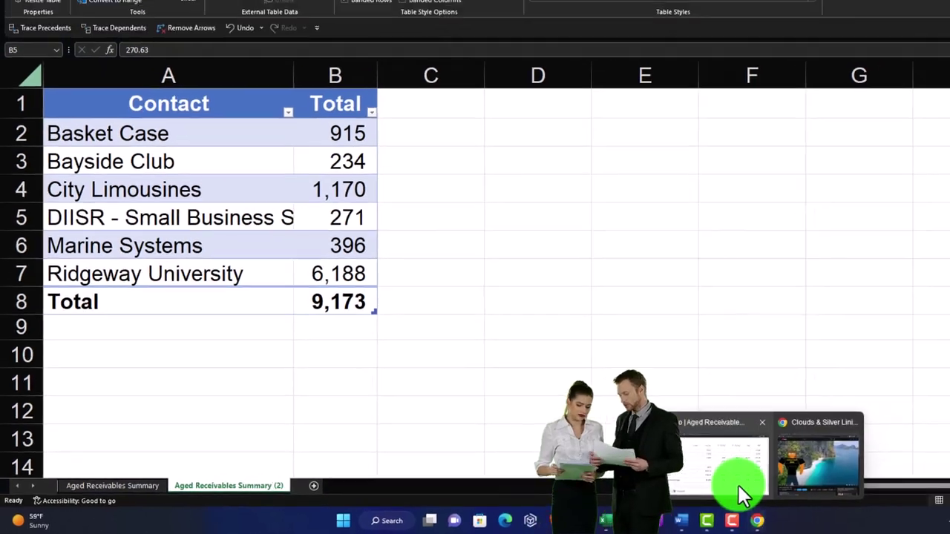
{"action": "left_click", "coordinate": [791, 482]}
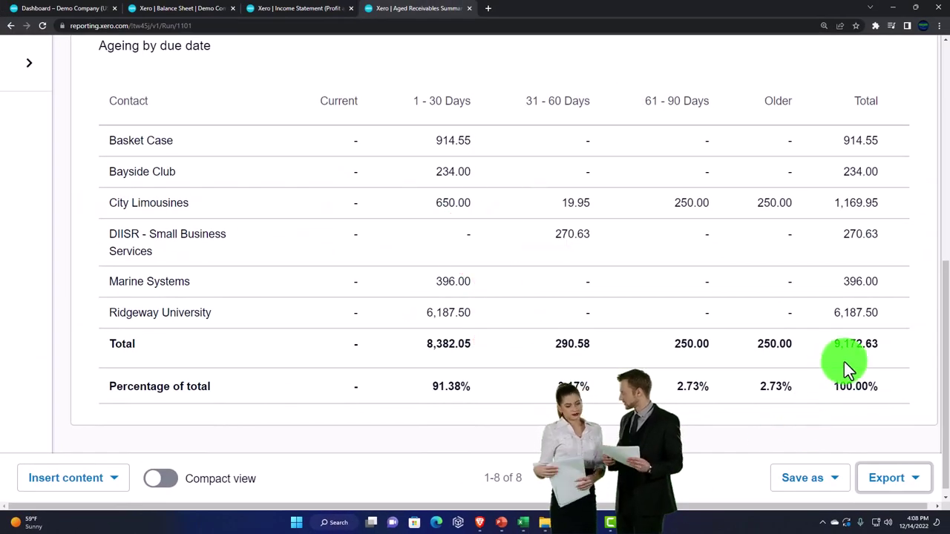
{"action": "left_click", "coordinate": [896, 9]}
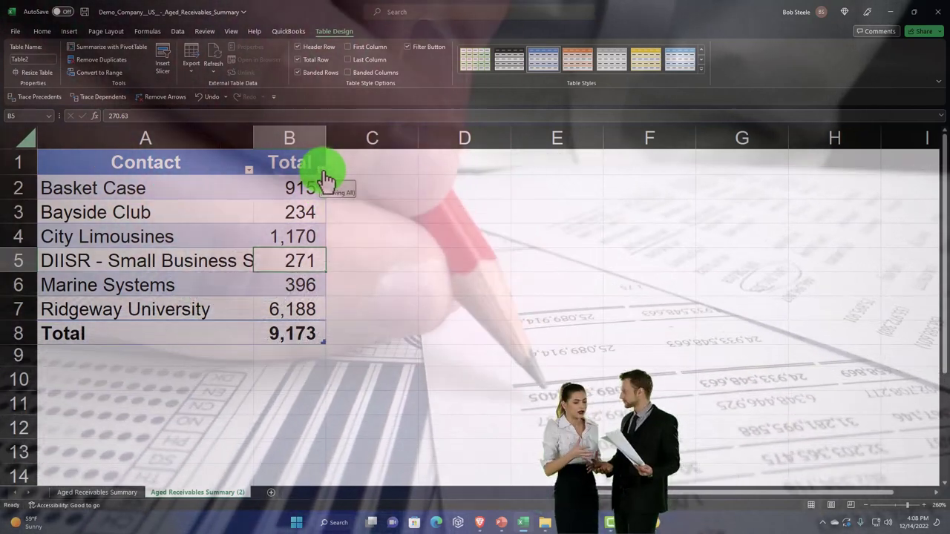
- Sort the table by the Total column, trying smallest to largest before settling on largest to smallest
{"action": "left_click", "coordinate": [322, 172]}
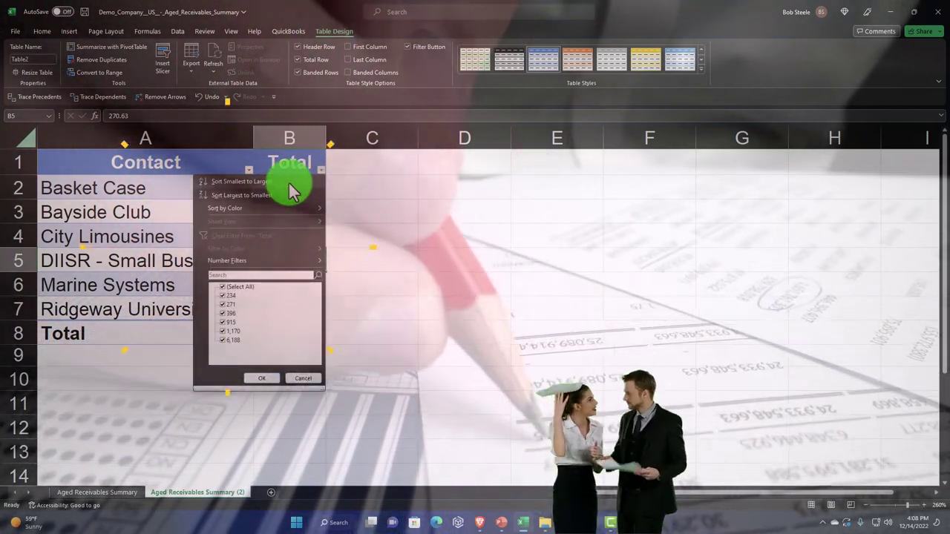
{"action": "left_click", "coordinate": [289, 183]}
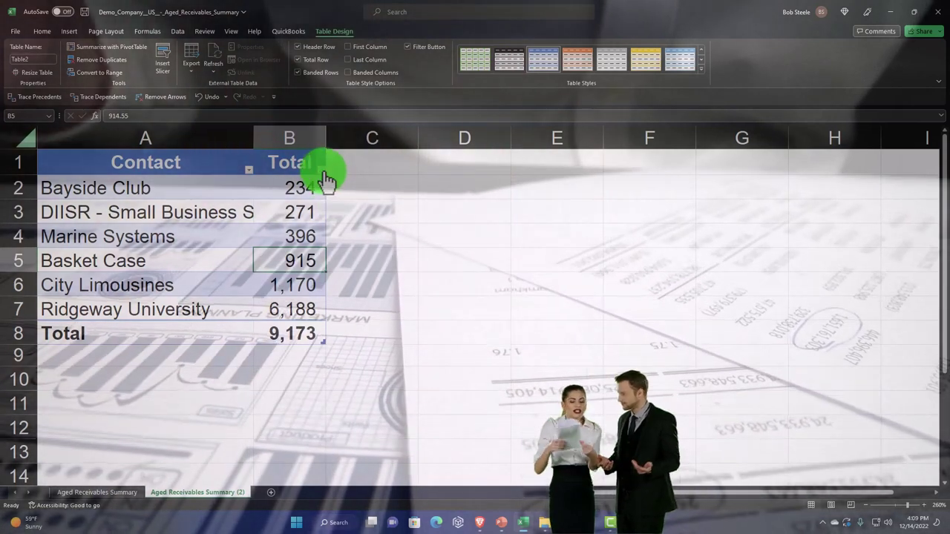
{"action": "left_click", "coordinate": [321, 173]}
{"action": "left_click", "coordinate": [246, 195]}
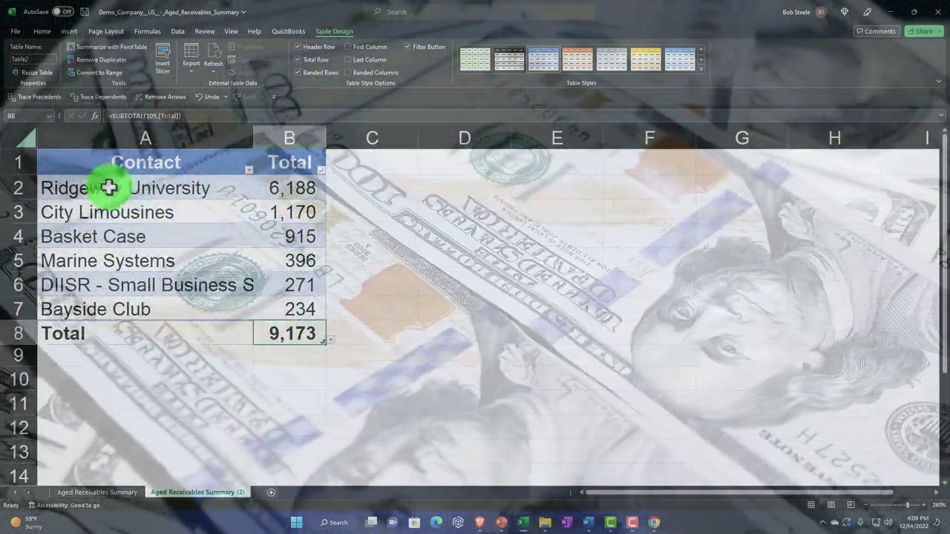
- Insert a 2-D pie chart based on the contacts and balances in A2:B7
{"action": "left_click_drag", "start_coordinate": [111, 187], "coordinate": [278, 312]}
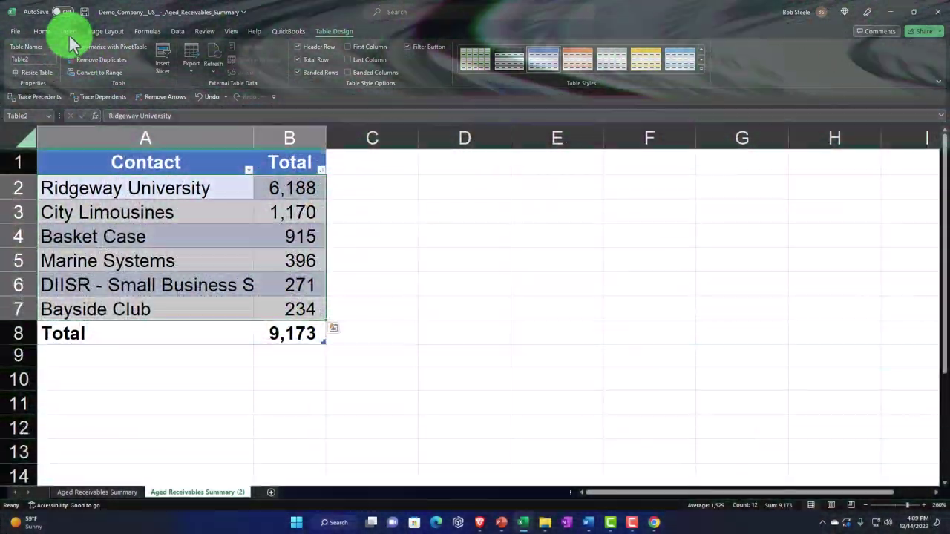
{"action": "left_click", "coordinate": [69, 34]}
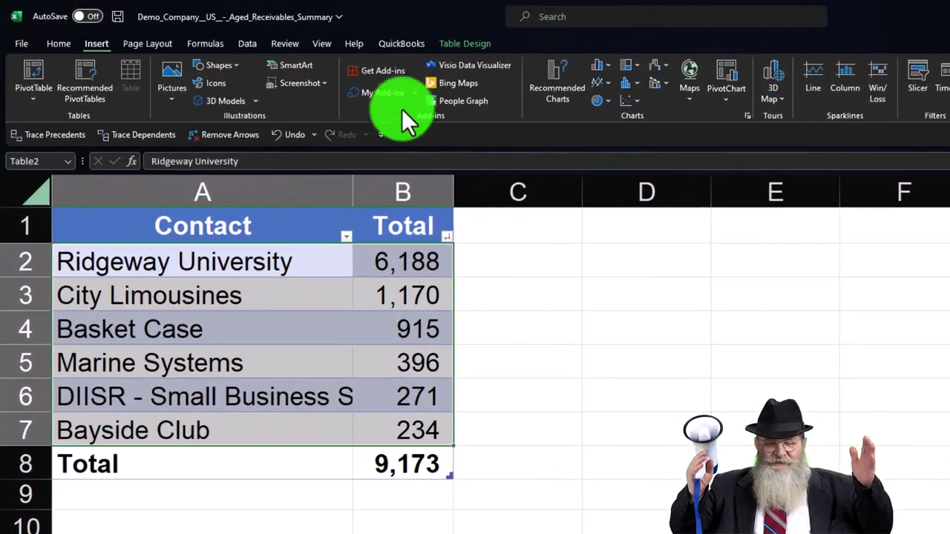
{"action": "left_click", "coordinate": [600, 99]}
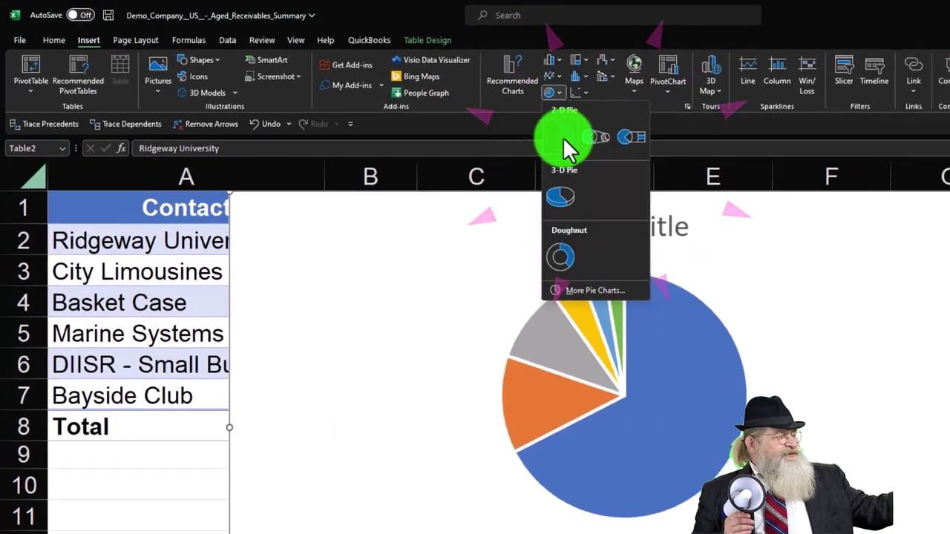
{"action": "left_click", "coordinate": [610, 149]}
- Move the pie chart beside the table and resize it to span about columns C to H and rows 1 to 13
{"action": "left_click_drag", "start_coordinate": [196, 164], "coordinate": [381, 304]}
{"action": "left_click_drag", "start_coordinate": [439, 359], "coordinate": [429, 247]}
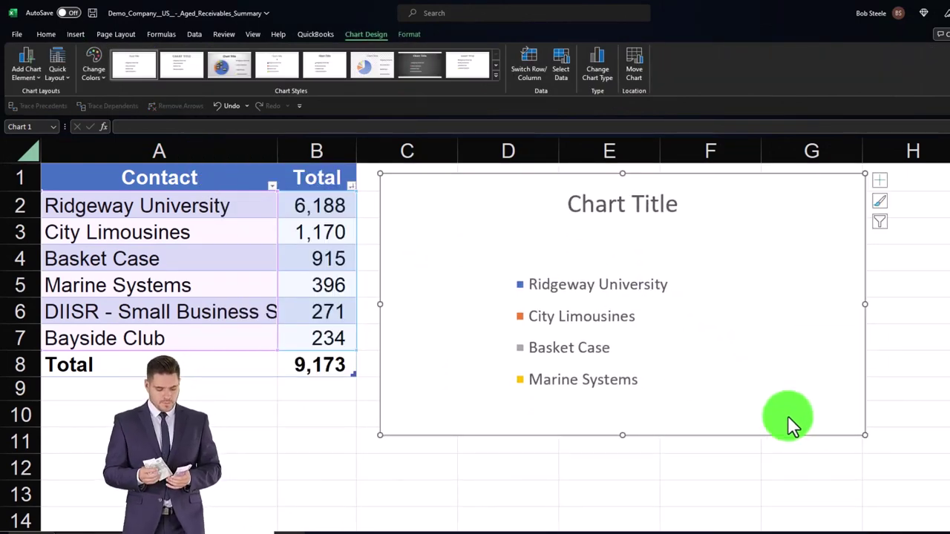
{"action": "left_click_drag", "start_coordinate": [865, 435], "coordinate": [949, 490]}
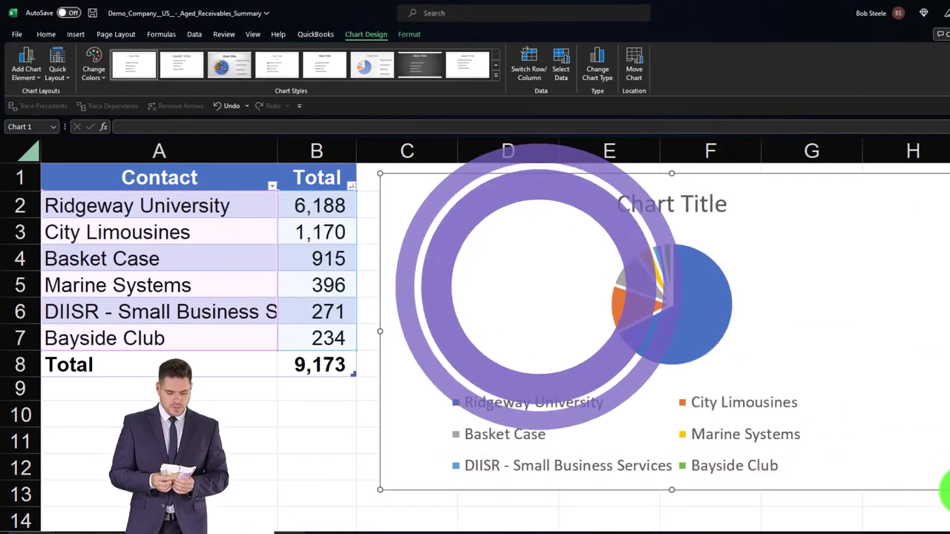
{"action": "left_click_drag", "start_coordinate": [380, 490], "coordinate": [369, 497]}
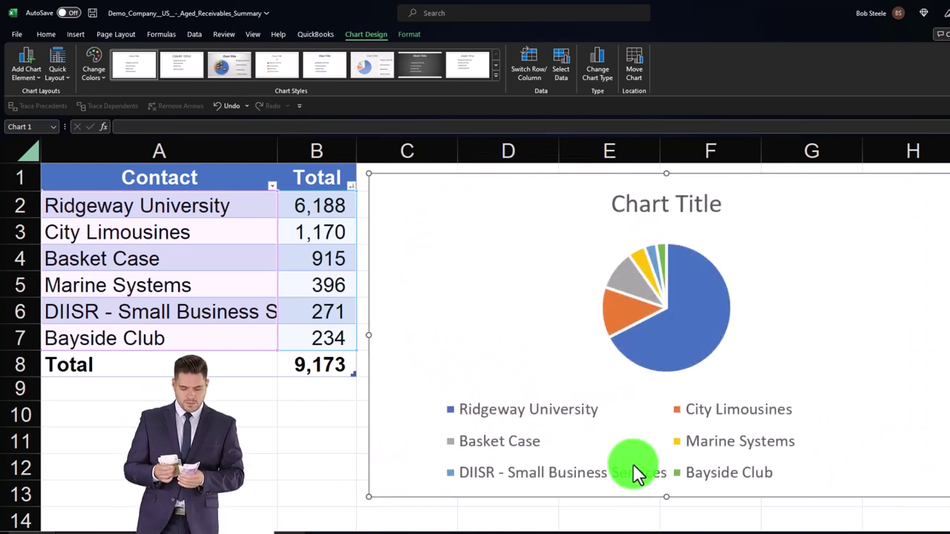
- Apply chart Style 3, the grey gradient design with dark percentage labels, to the pie chart
{"action": "left_click", "coordinate": [495, 74]}
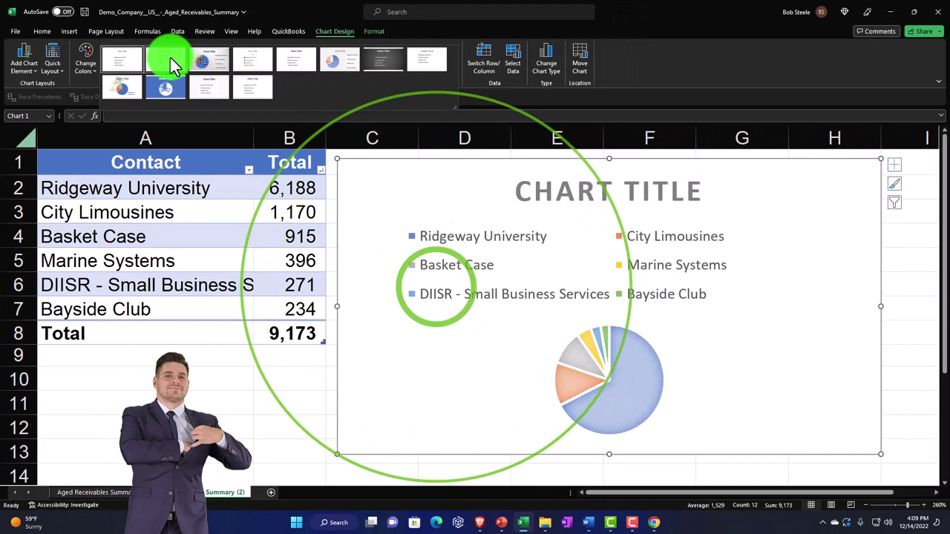
{"action": "left_click", "coordinate": [205, 59]}
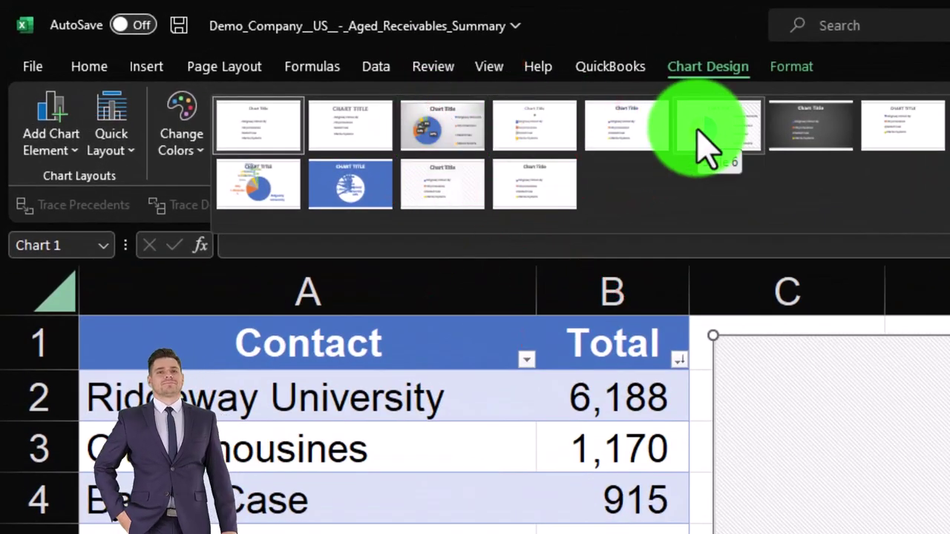
{"action": "key", "text": "Escape"}
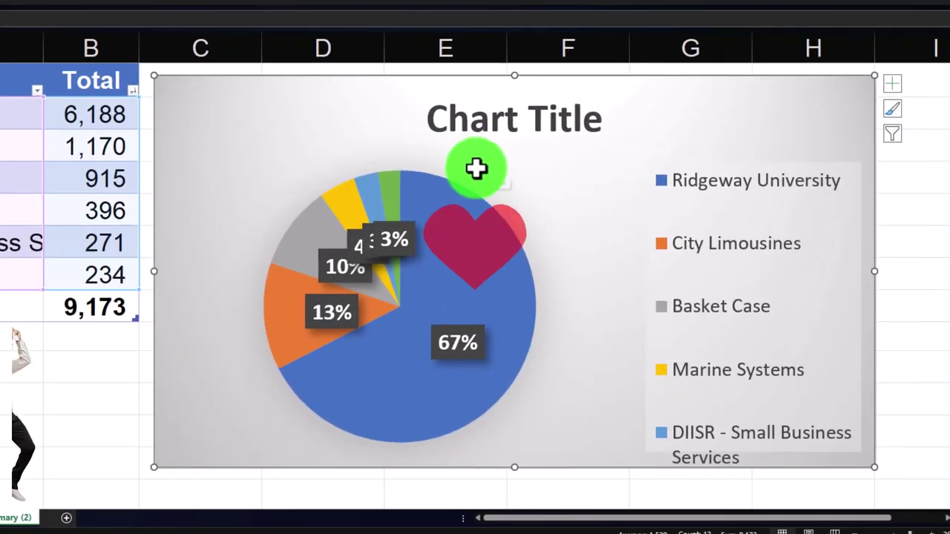
- Try the text "Account" as the chart title and delete the title from the pie chart
{"action": "left_click", "coordinate": [458, 117]}
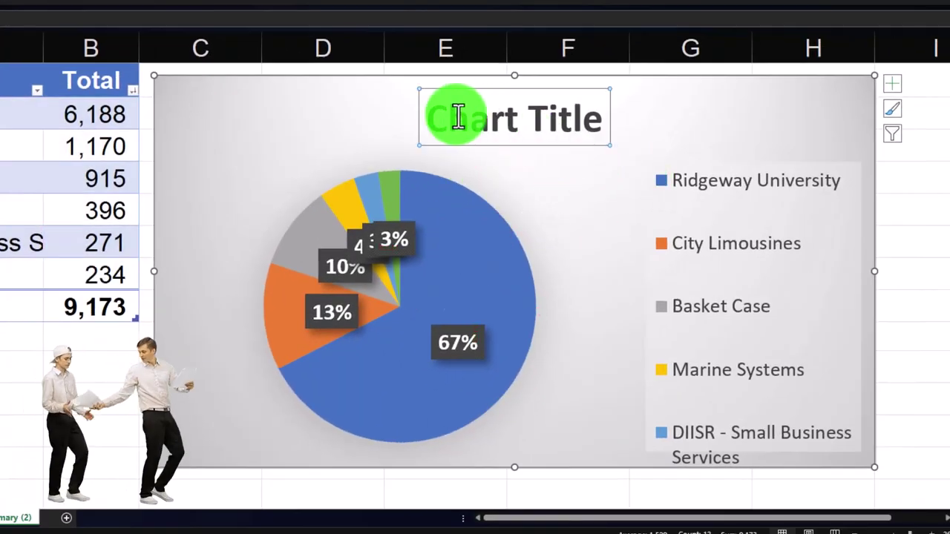
{"action": "left_click_drag", "start_coordinate": [431, 117], "coordinate": [634, 132]}
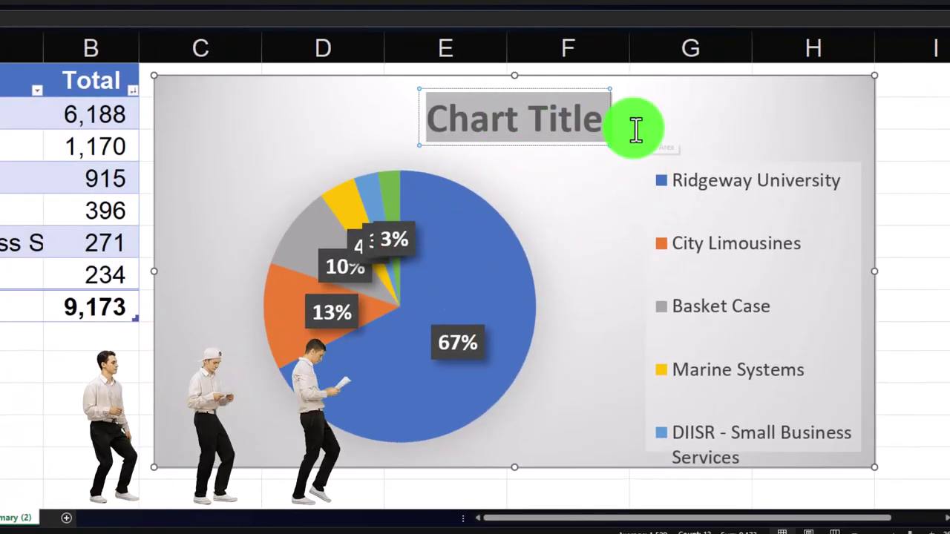
{"action": "type", "text": "AR"}
{"action": "key", "text": "BackSpace"}
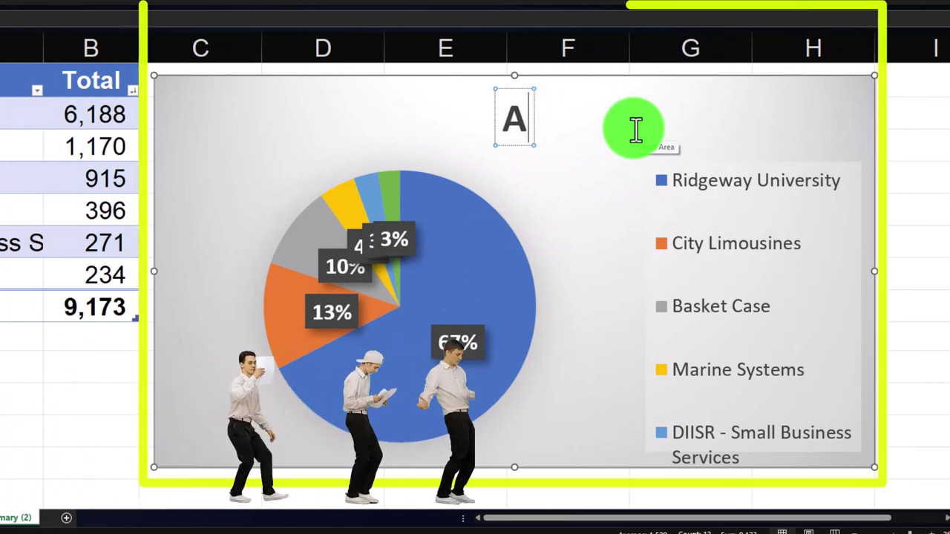
{"action": "type", "text": "ccount"}
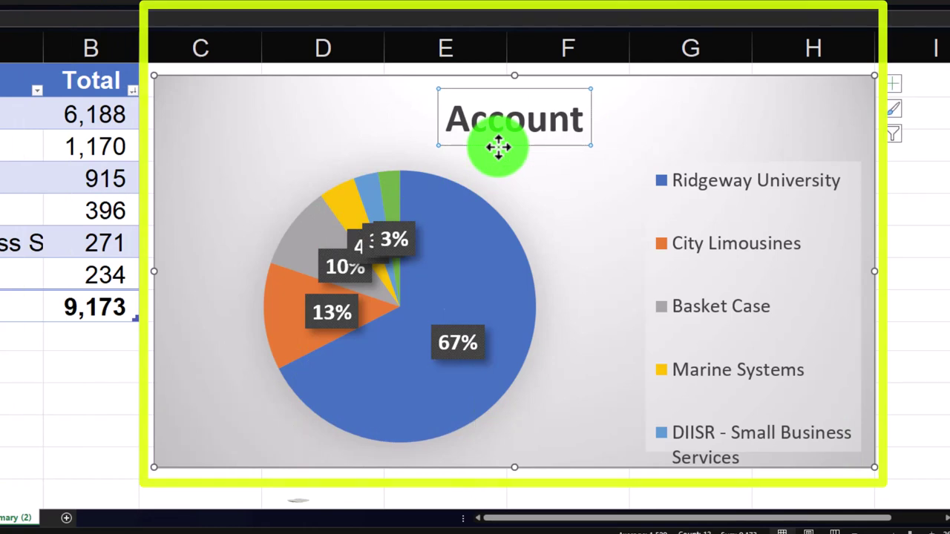
{"action": "key", "text": "Delete"}
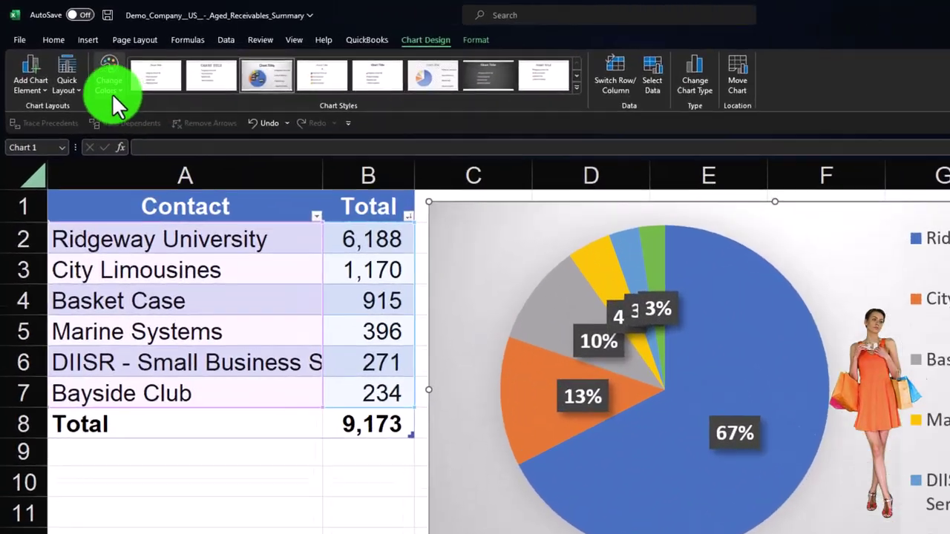
{"action": "left_click", "coordinate": [85, 60]}
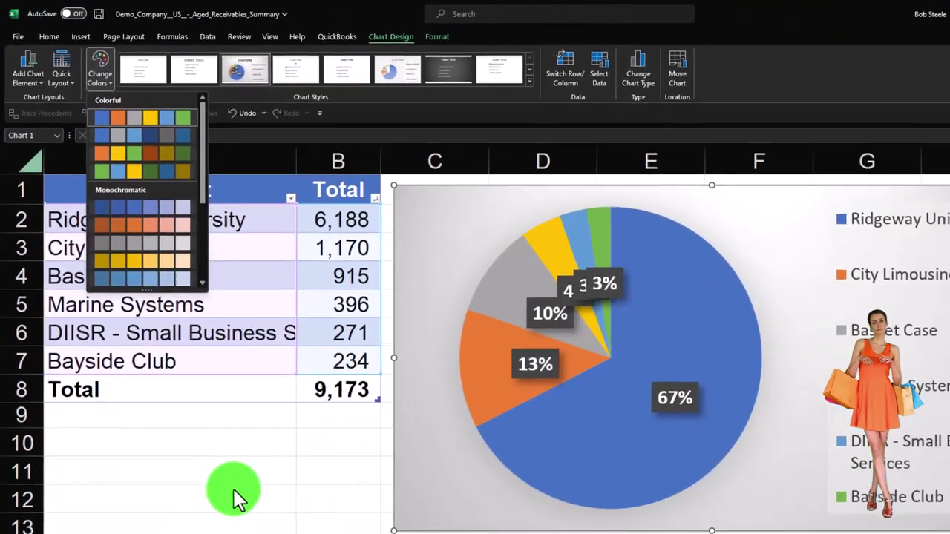
{"action": "key", "text": "Escape"}
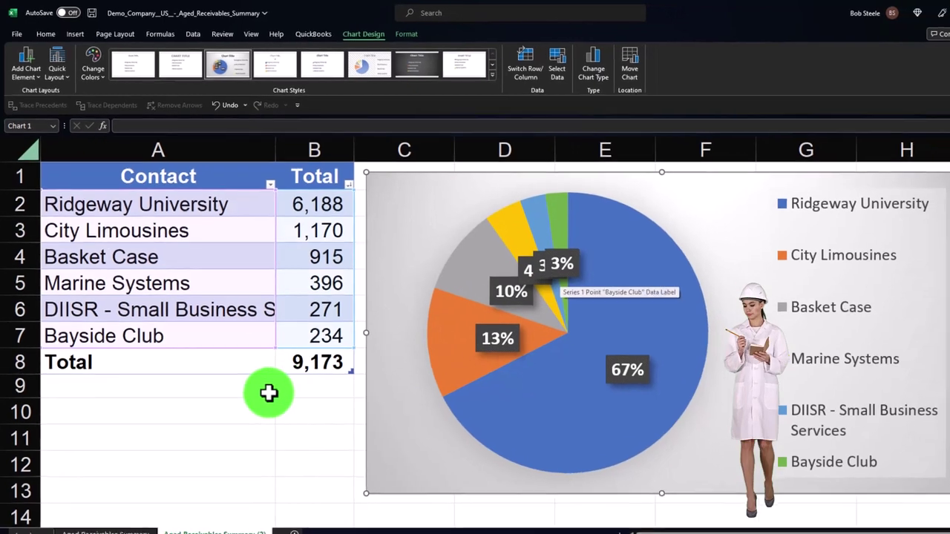
{"action": "left_click", "coordinate": [238, 409]}
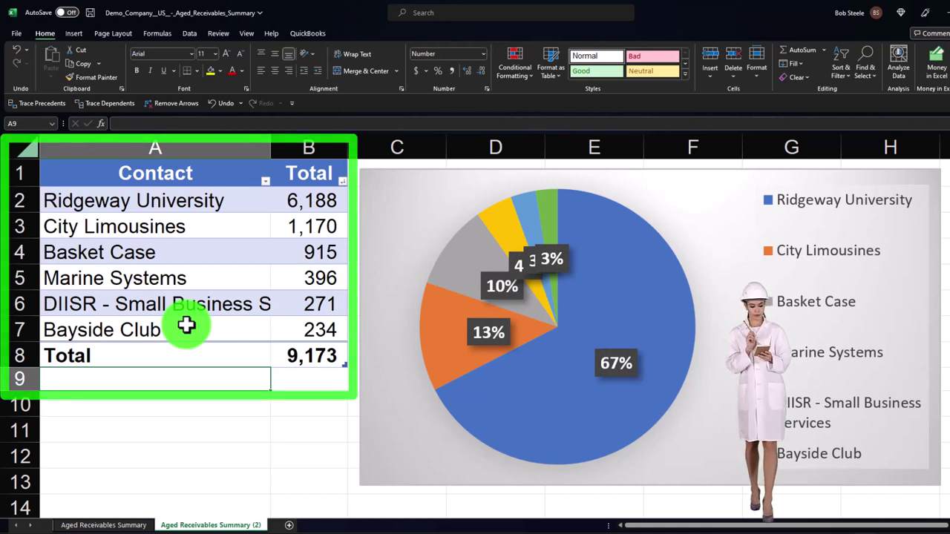
{"action": "left_click_drag", "start_coordinate": [305, 303], "coordinate": [307, 326]}
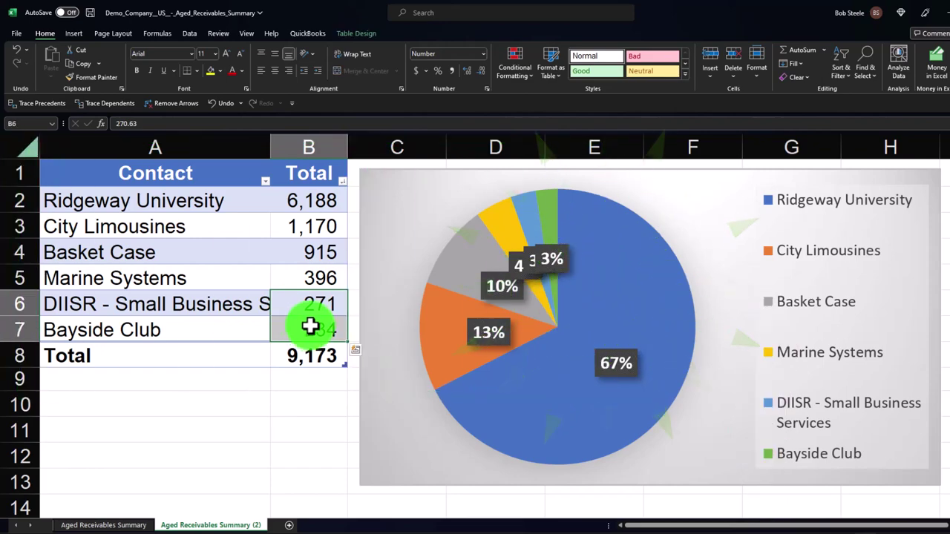
- Sum the three smallest balances in B5:B7 and set the Marine Systems balance in B5 to 901
{"action": "left_click_drag", "start_coordinate": [318, 286], "coordinate": [314, 331]}
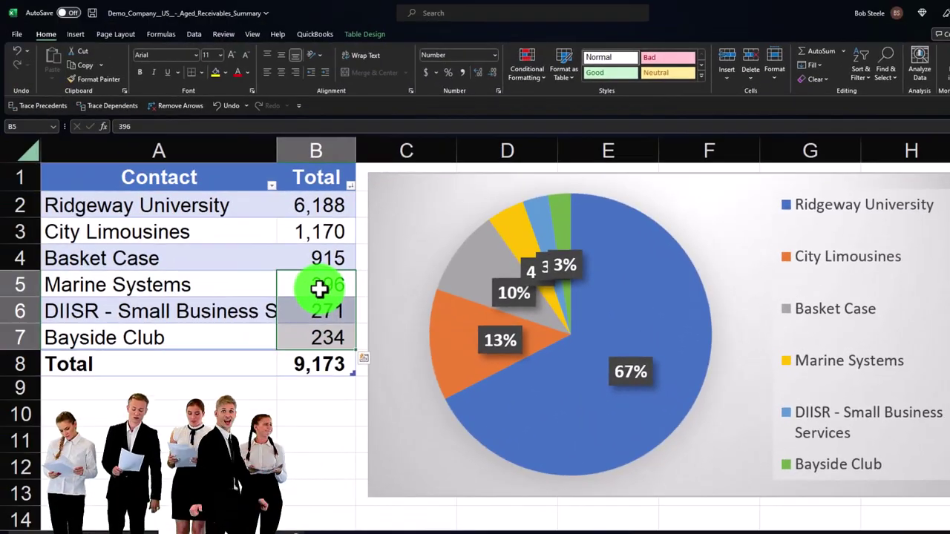
{"action": "left_click", "coordinate": [319, 289]}
{"action": "type", "text": "901"}
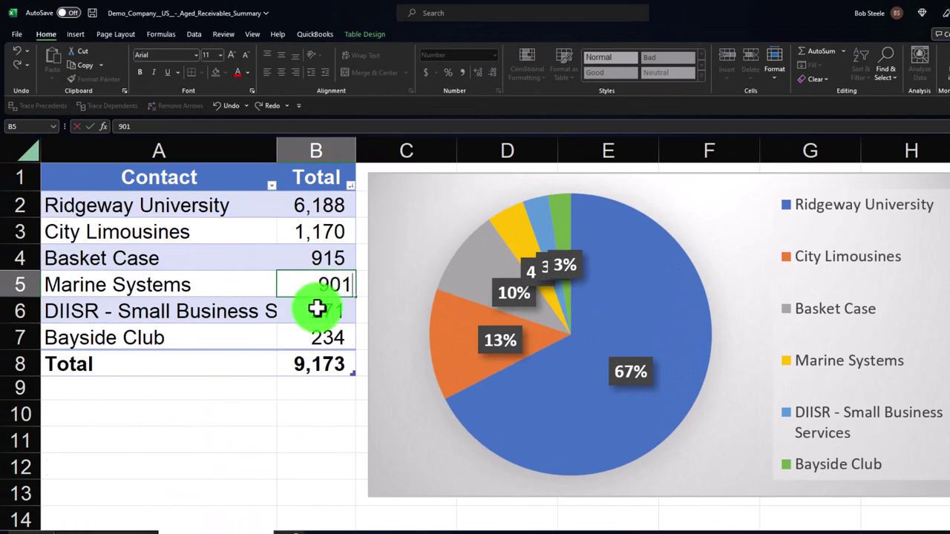
{"action": "key", "text": "Return"}
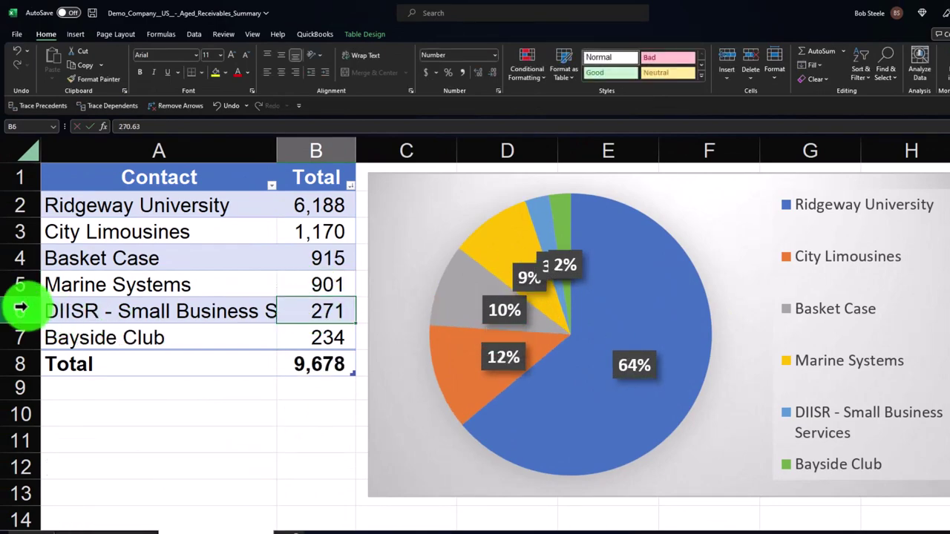
- Delete the DIISR - Small Business Services and Bayside Club rows and relabel the Marine Systems contact in A5 as "Other"
{"action": "left_click_drag", "start_coordinate": [20, 306], "coordinate": [20, 333]}
{"action": "right_click", "coordinate": [20, 334]}
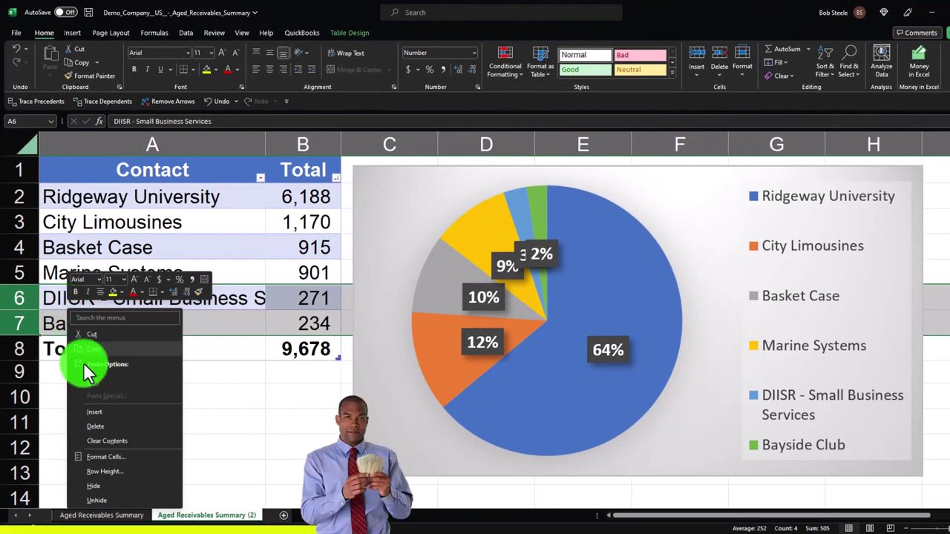
{"action": "left_click", "coordinate": [95, 426]}
{"action": "left_click", "coordinate": [93, 276]}
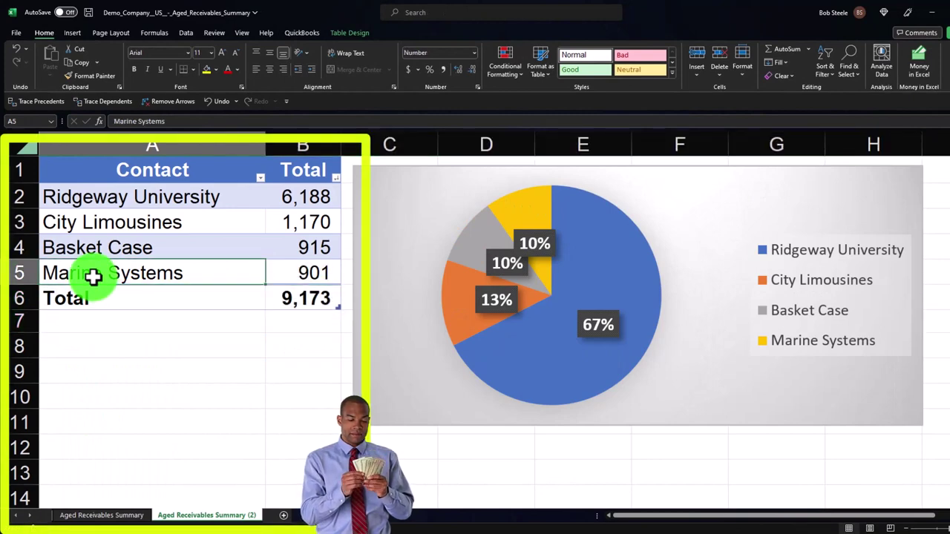
{"action": "type", "text": "Other"}
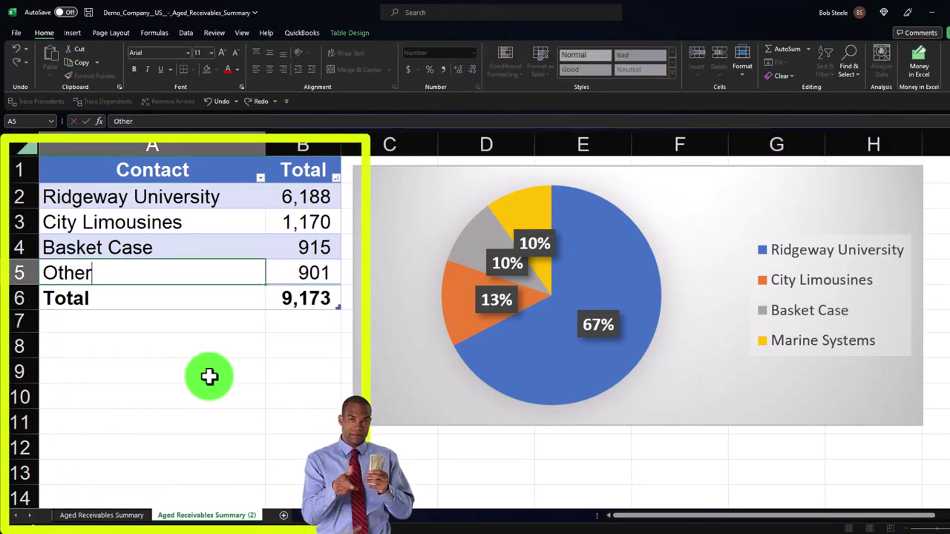
{"action": "key", "text": "Tab"}
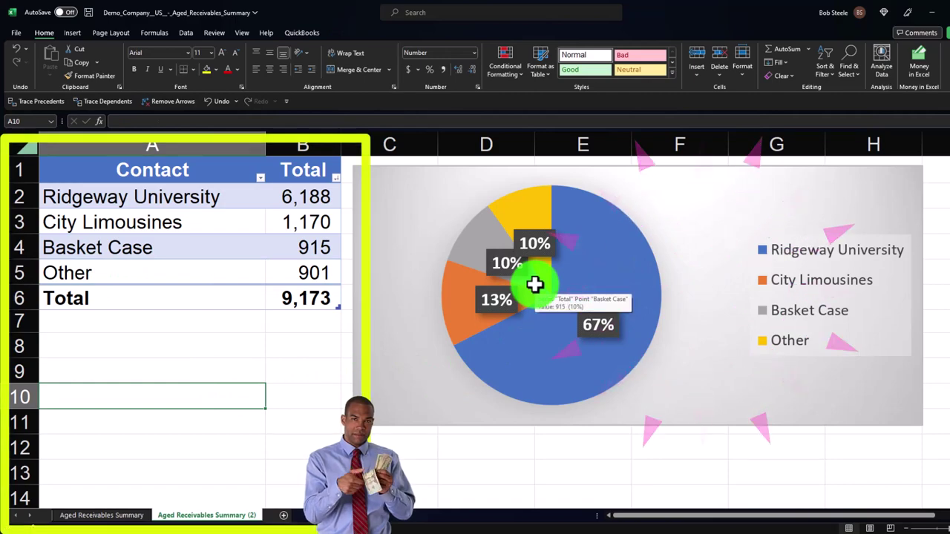
- Add a new worksheet and paste a copy of the pie chart from Aged Receivables Summary (2) into it
{"action": "mouse_move", "coordinate": [553, 331]}
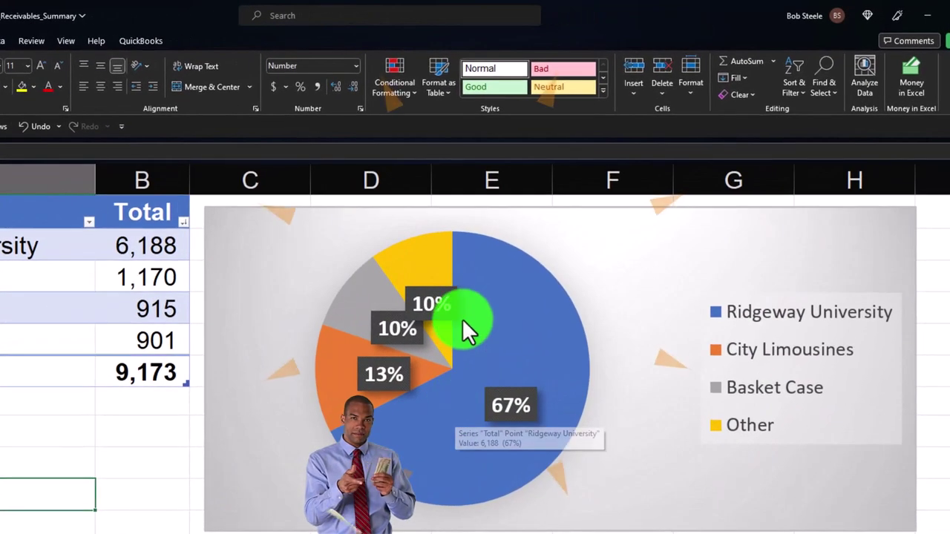
{"action": "mouse_move", "coordinate": [410, 413]}
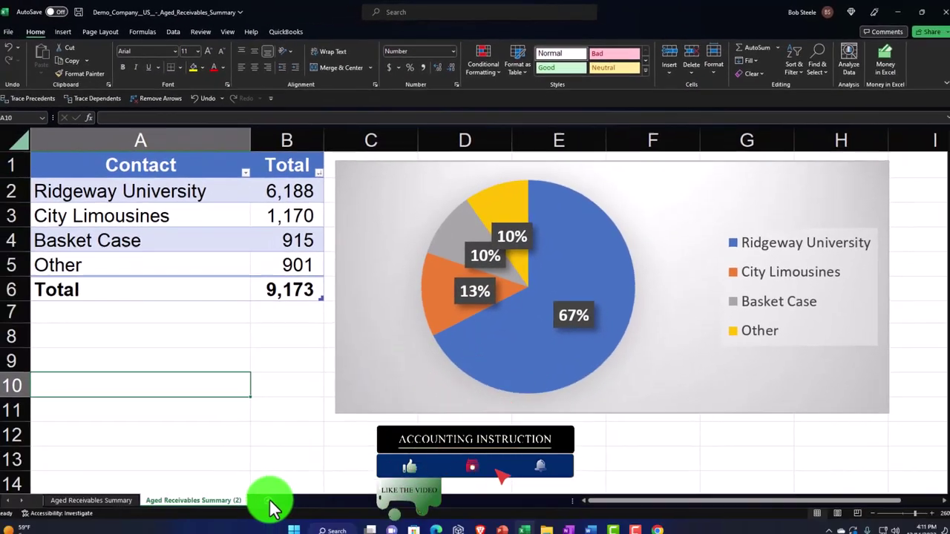
{"action": "left_click", "coordinate": [268, 494]}
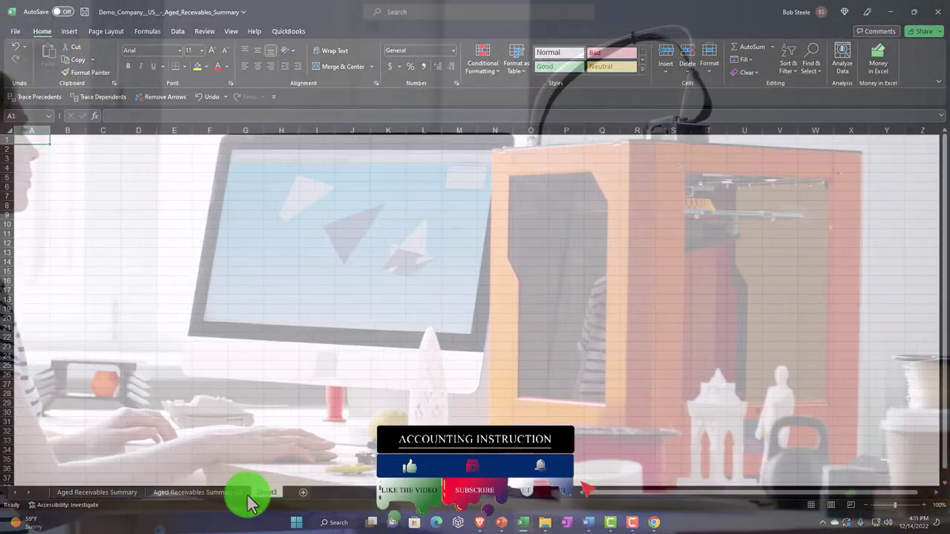
{"action": "left_click", "coordinate": [215, 493]}
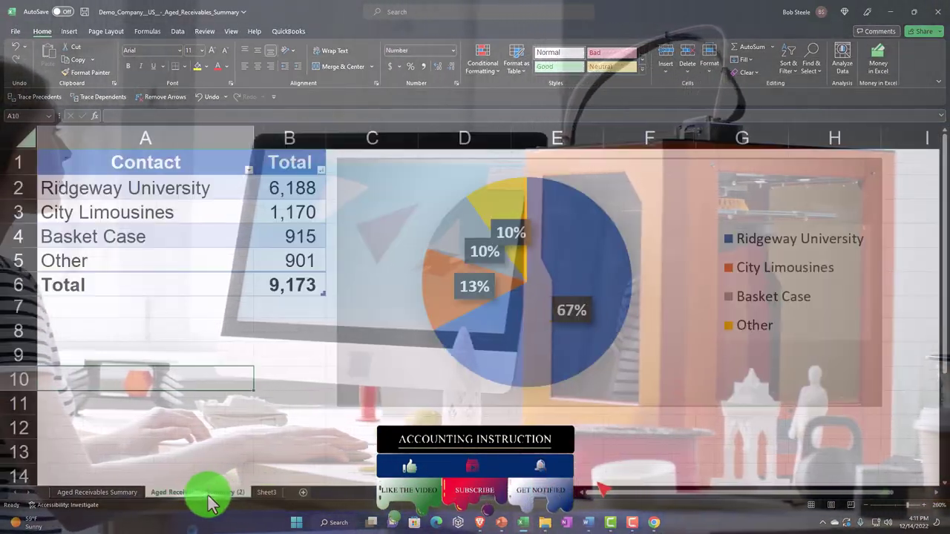
{"action": "left_click", "coordinate": [373, 339]}
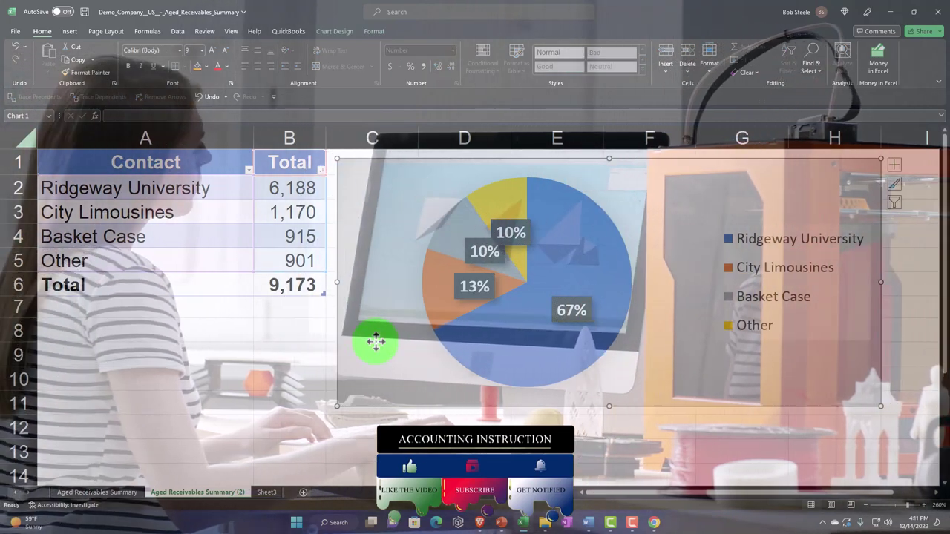
{"action": "left_click", "coordinate": [269, 494]}
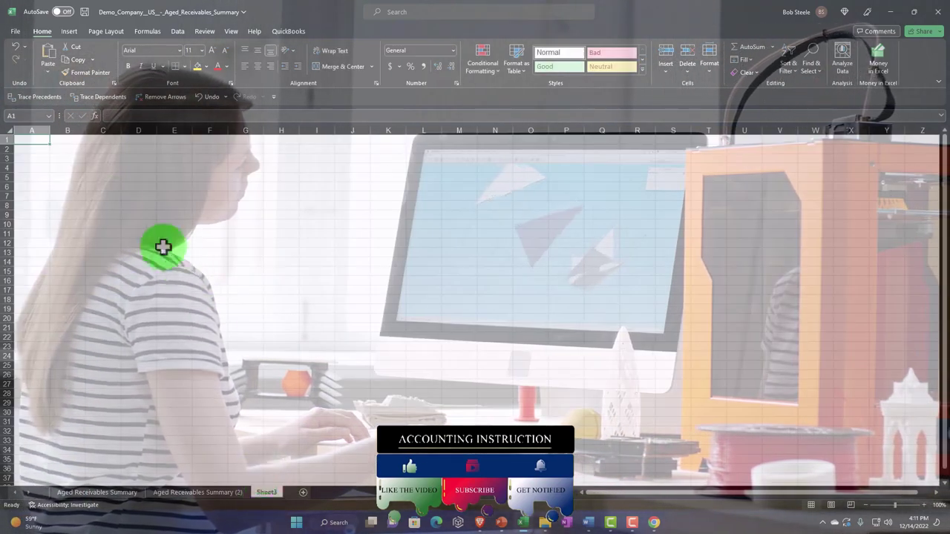
{"action": "key", "text": "ctrl+v"}
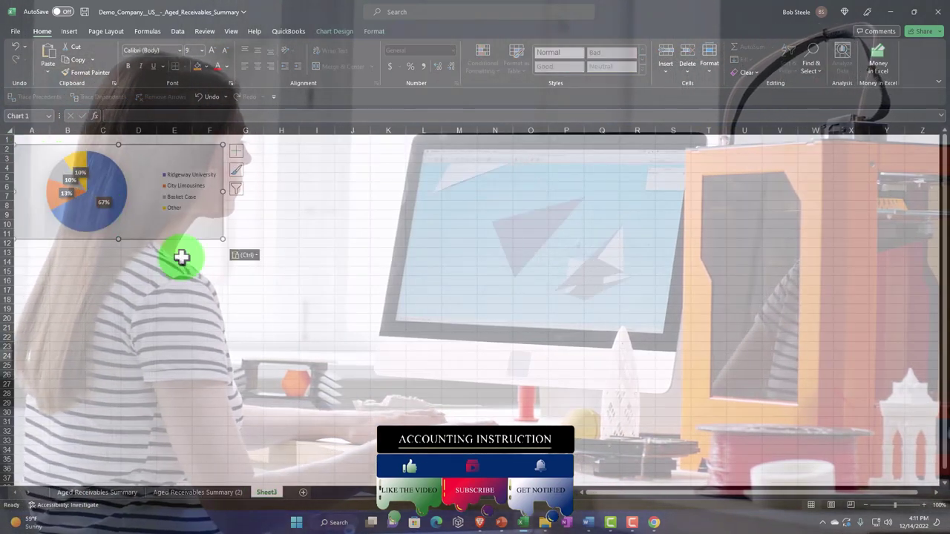
- Display the page breaks on Sheet3 and enlarge the pie chart to span about columns A to I and rows 2 to 16
{"action": "left_click", "coordinate": [834, 508]}
{"action": "left_click", "coordinate": [815, 508]}
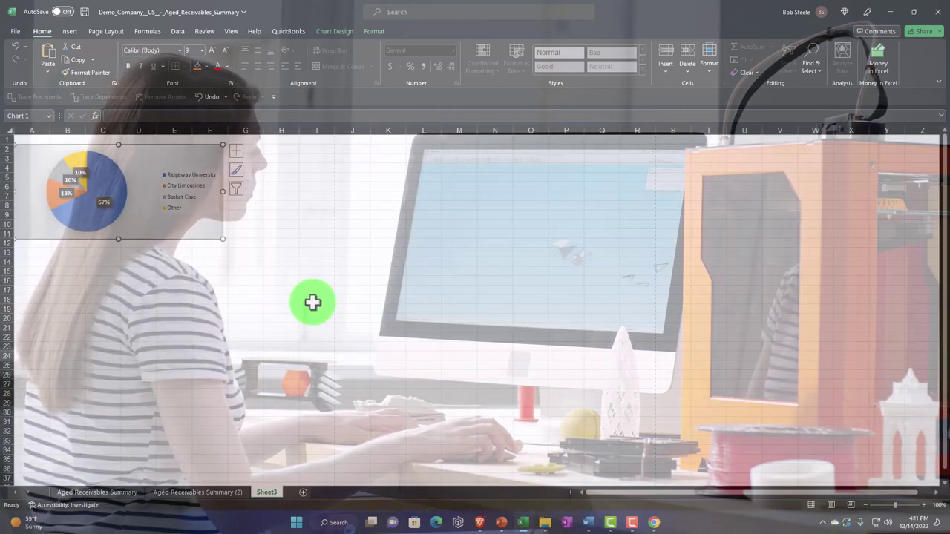
{"action": "left_click_drag", "start_coordinate": [321, 287], "coordinate": [322, 290]}
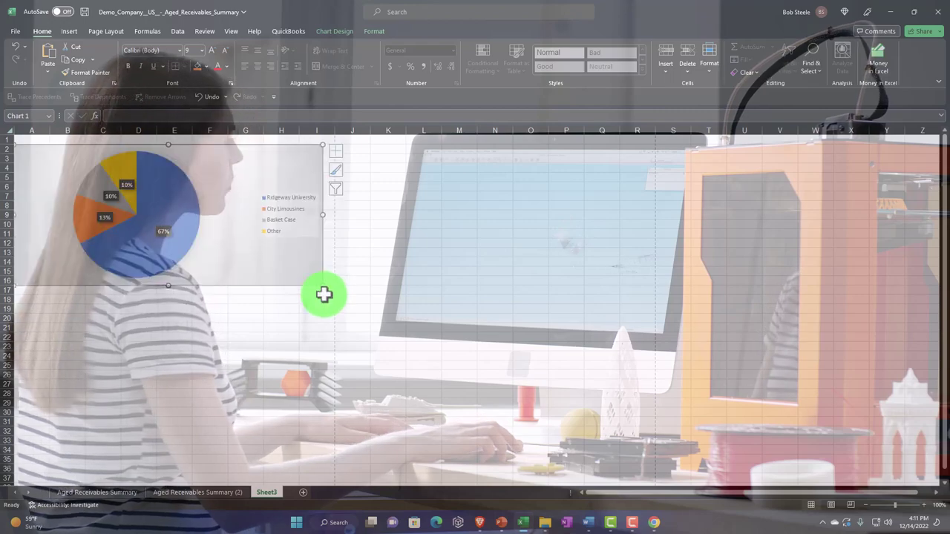
- Set Sheet3 to landscape orientation and enlarge the pie chart to span about columns A to L and rows 2 to 20
{"action": "left_click", "coordinate": [204, 33]}
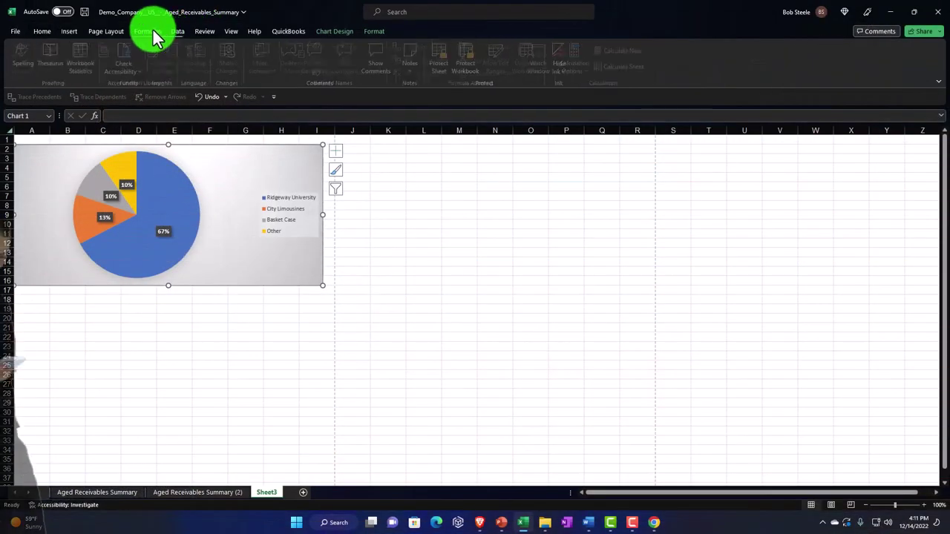
{"action": "left_click", "coordinate": [108, 32]}
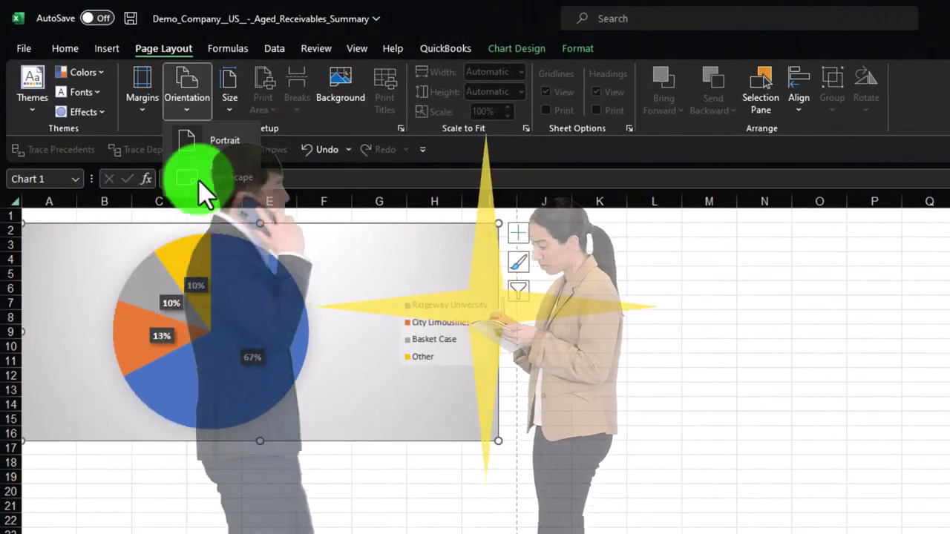
{"action": "left_click", "coordinate": [290, 491]}
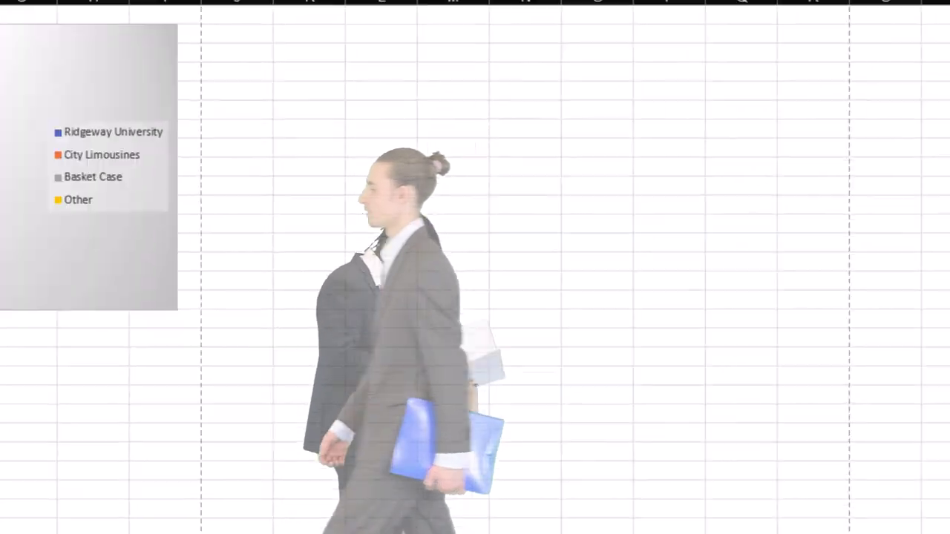
{"action": "left_click", "coordinate": [219, 97]}
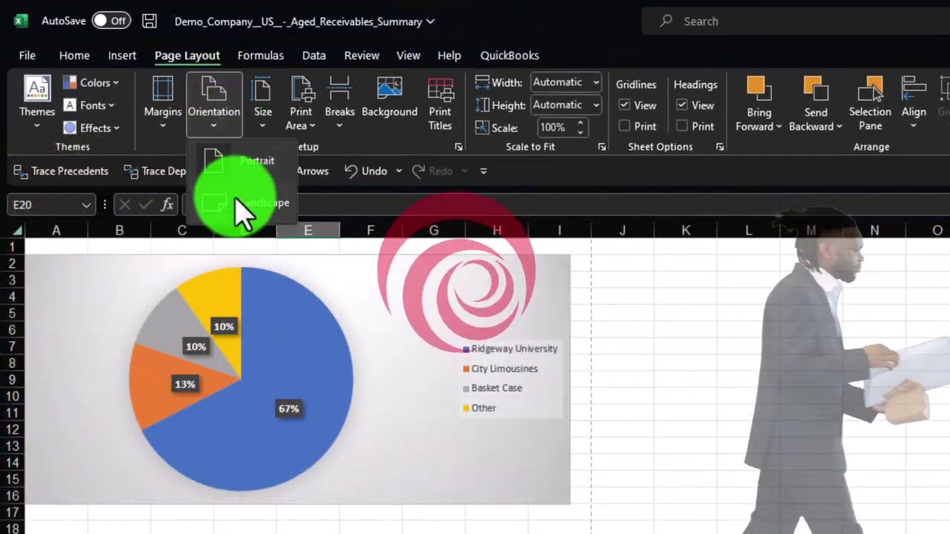
{"action": "left_click", "coordinate": [242, 209]}
{"action": "left_click", "coordinate": [568, 503]}
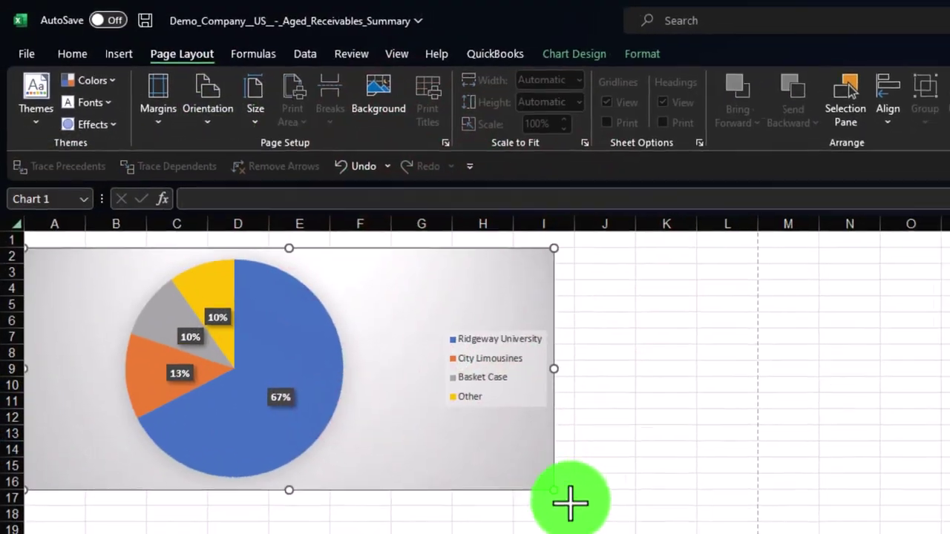
{"action": "left_click_drag", "start_coordinate": [570, 503], "coordinate": [733, 533]}
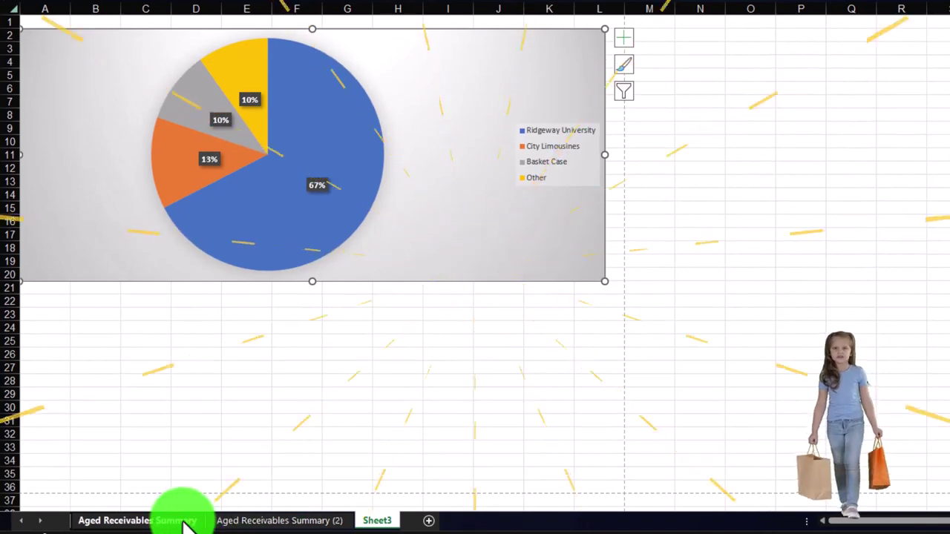
- Hide the Aged Receivables Summary (2) worksheet
{"action": "left_click", "coordinate": [185, 523]}
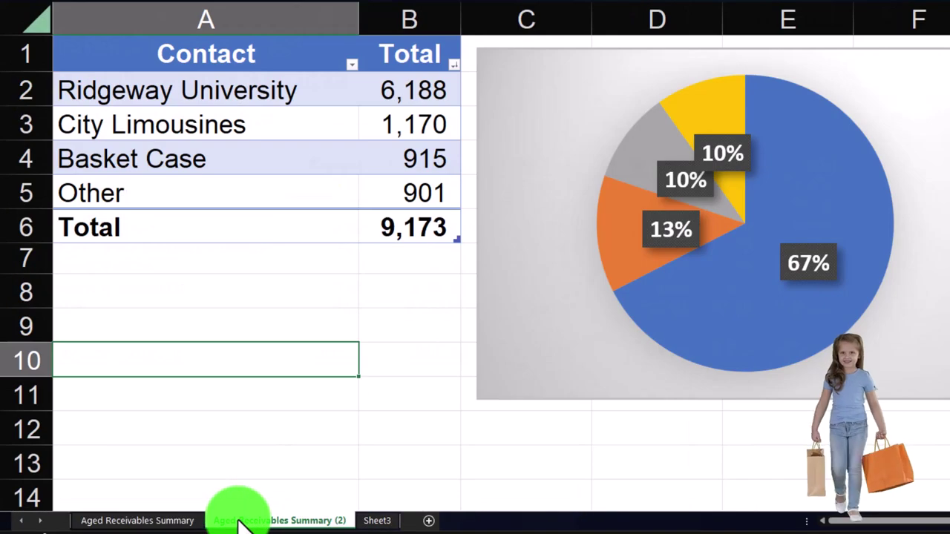
{"action": "right_click", "coordinate": [282, 524]}
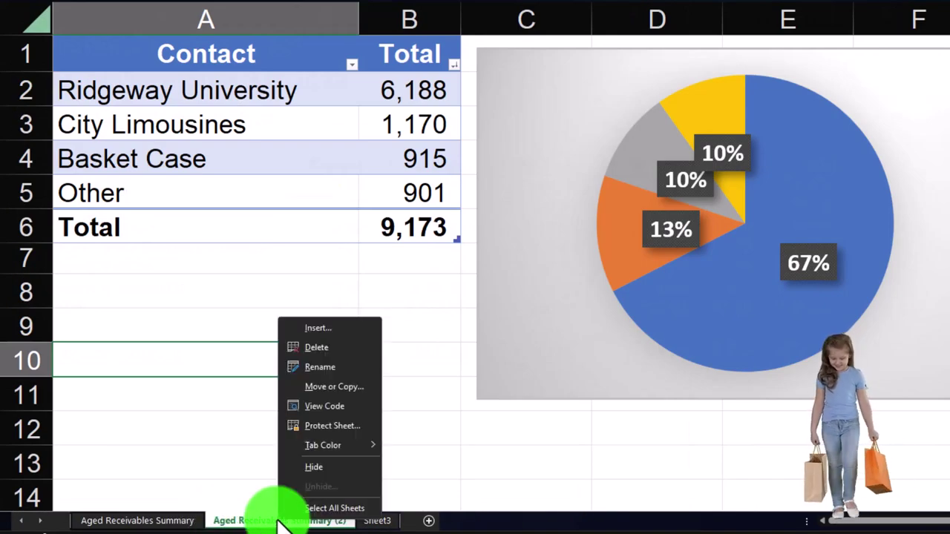
{"action": "left_click", "coordinate": [311, 466]}
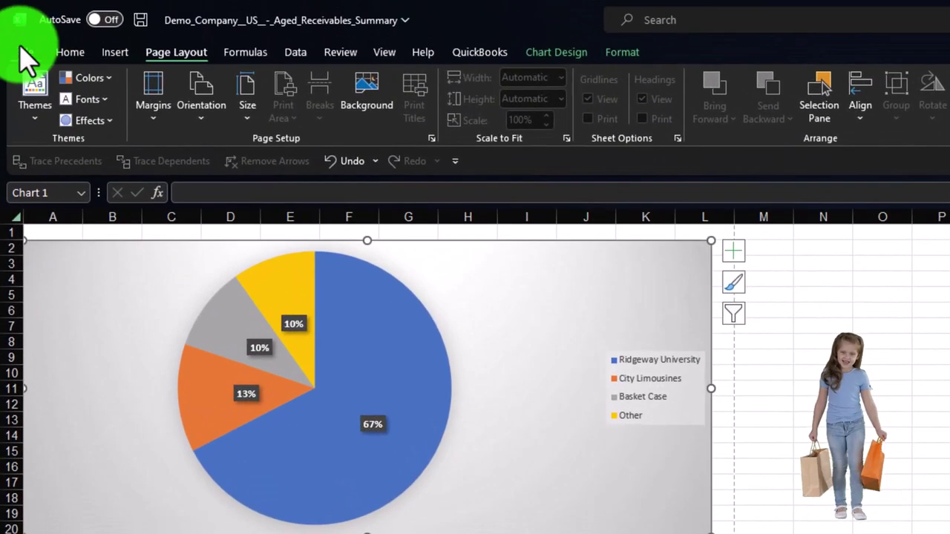
- Check the print preview of the selected chart on Sheet3 and the available print range options
{"action": "left_click", "coordinate": [22, 53]}
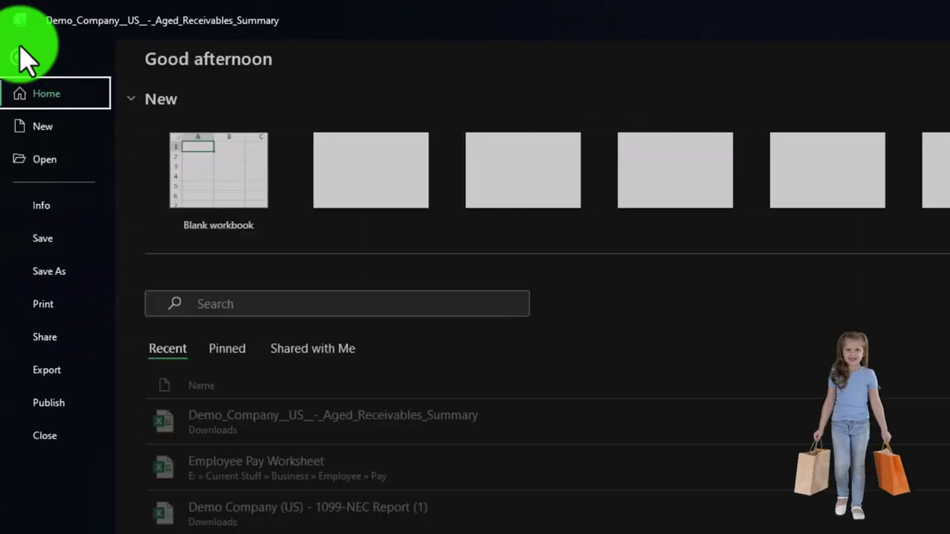
{"action": "left_click", "coordinate": [67, 306]}
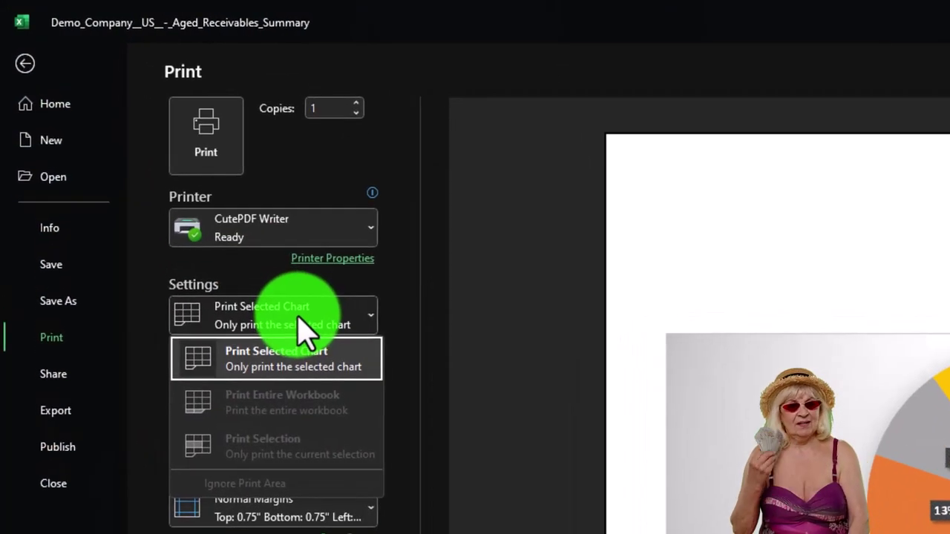
{"action": "left_click", "coordinate": [299, 317]}
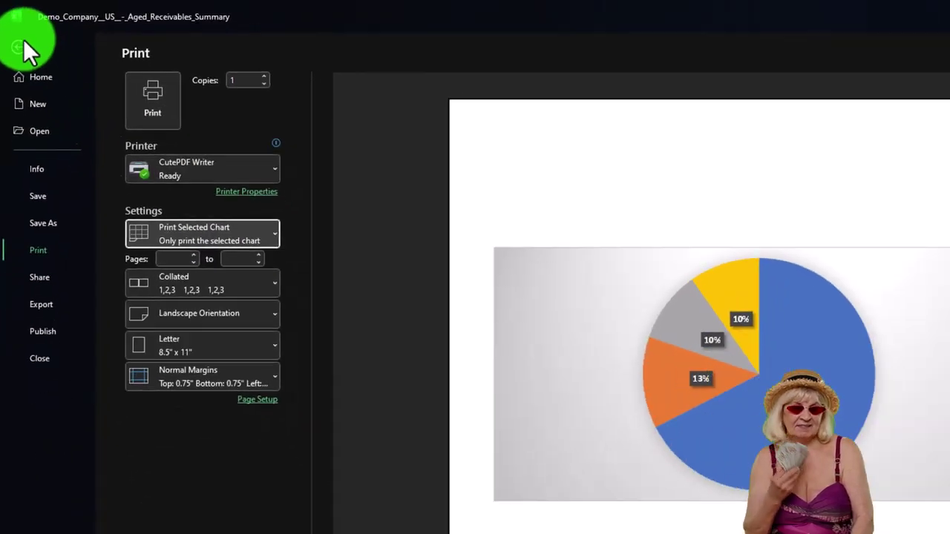
{"action": "left_click", "coordinate": [24, 63]}
- From the Aged Receivables Summary sheet, set printing to the entire workbook and preview the report and chart pages
{"action": "left_click", "coordinate": [101, 492]}
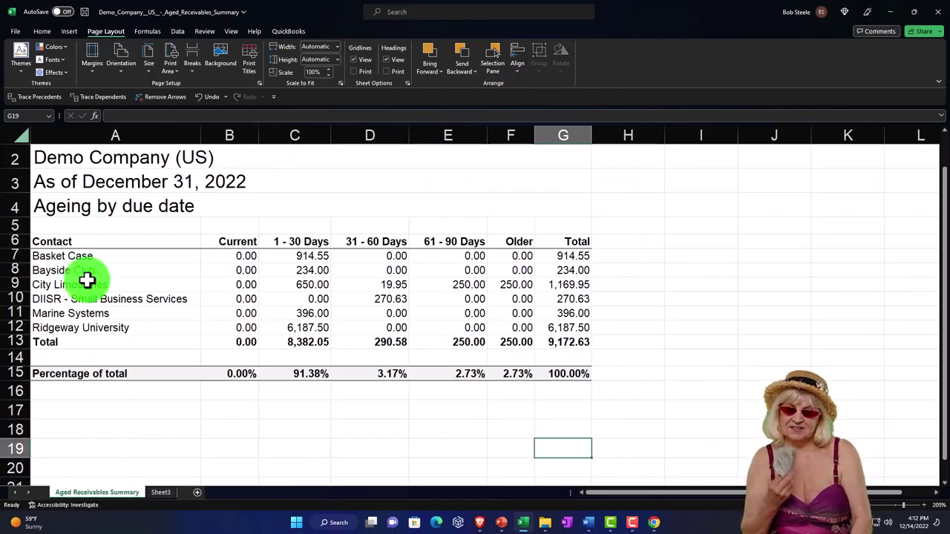
{"action": "left_click", "coordinate": [16, 31]}
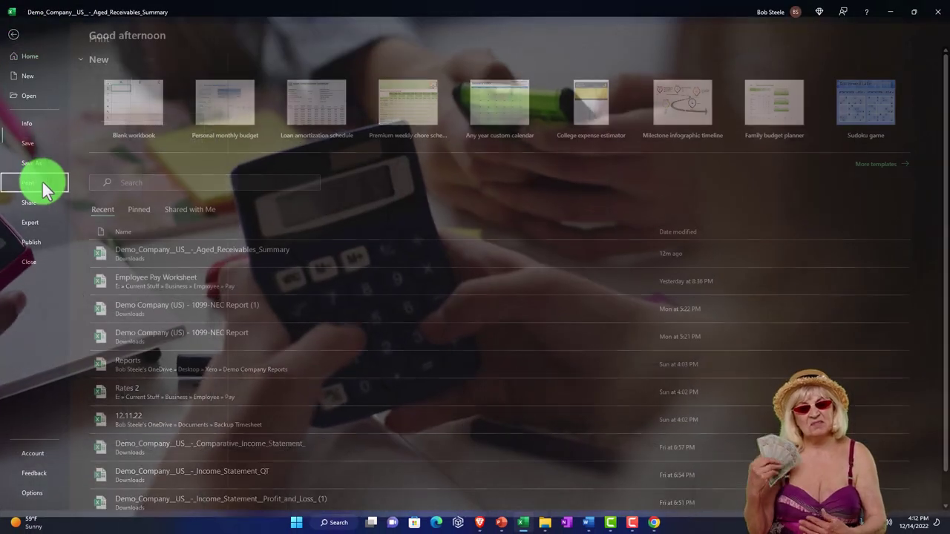
{"action": "left_click", "coordinate": [34, 182]}
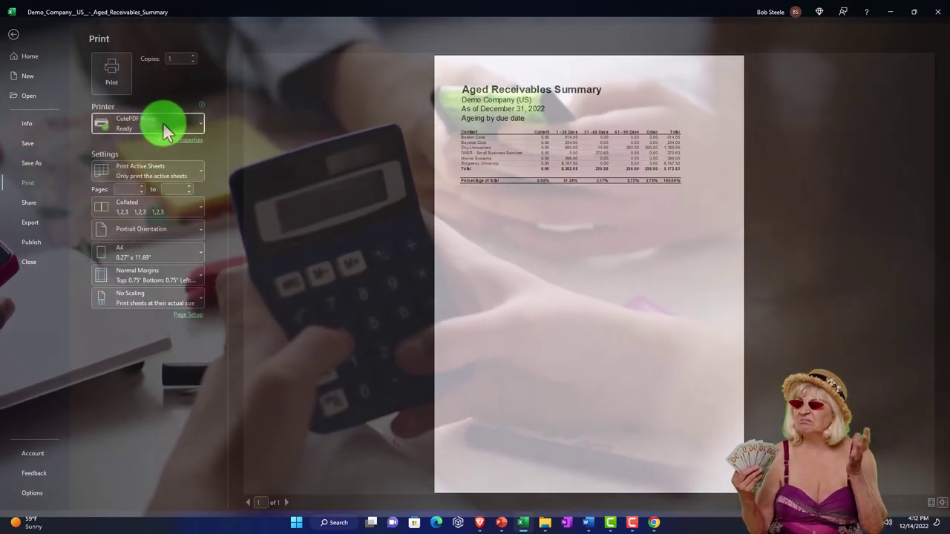
{"action": "left_click", "coordinate": [162, 122]}
{"action": "left_click", "coordinate": [163, 122]}
{"action": "left_click", "coordinate": [165, 170]}
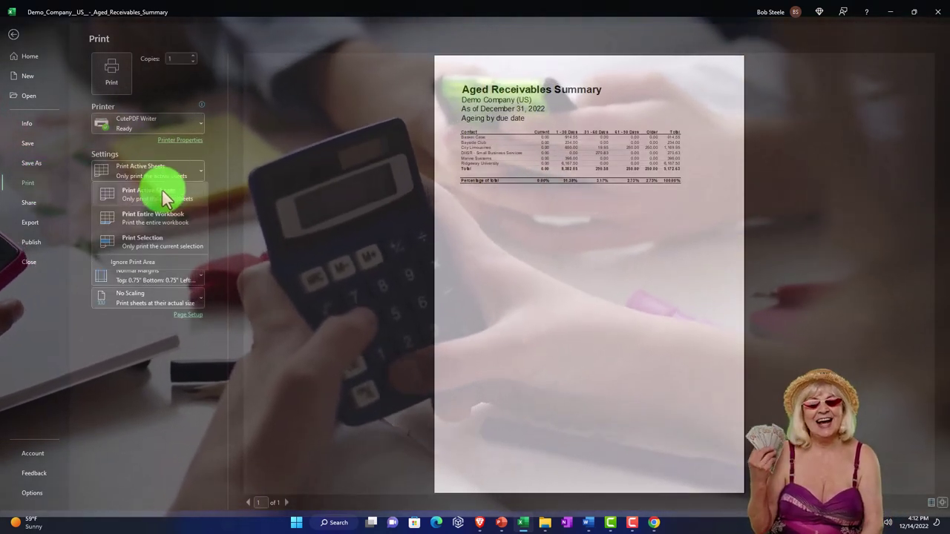
{"action": "left_click", "coordinate": [152, 219]}
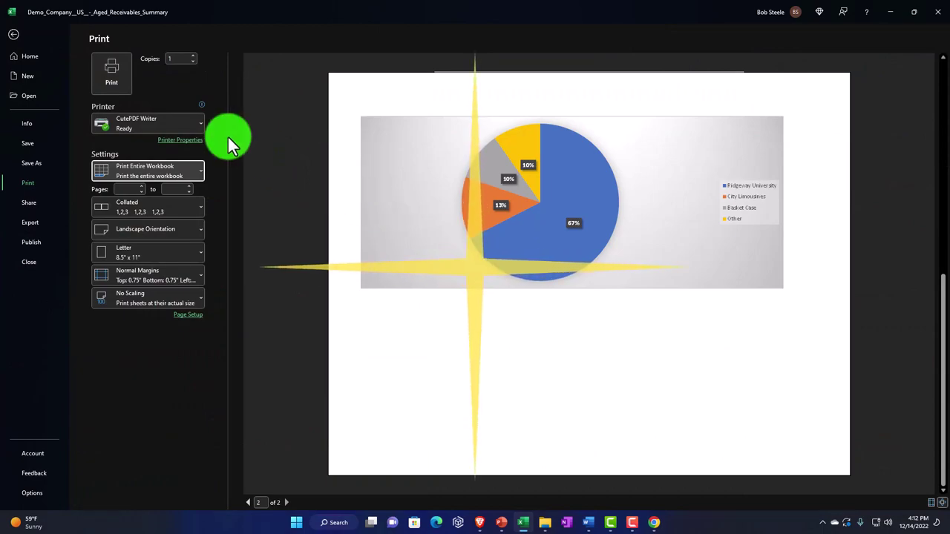
{"action": "left_click", "coordinate": [13, 35]}
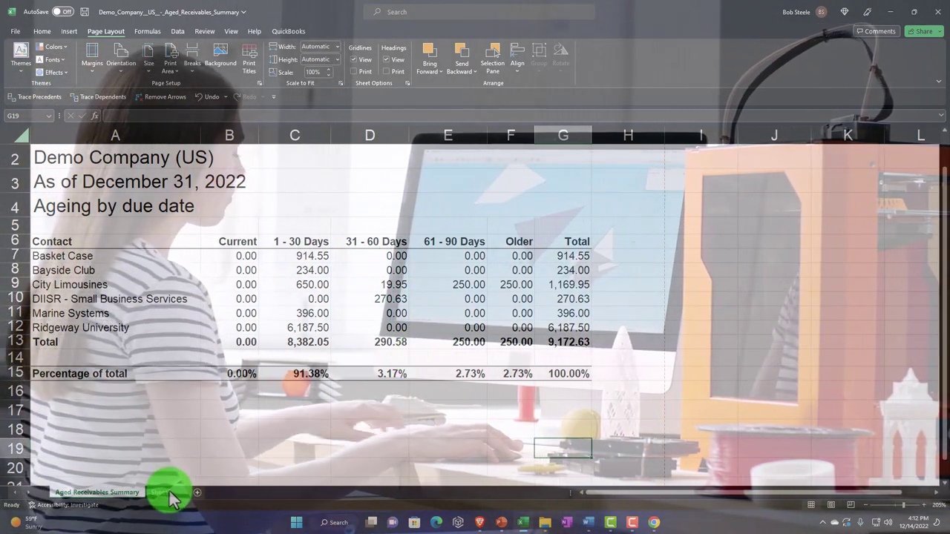
- Unhide the Aged Receivables Summary (2) worksheet and return to the Aged Receivables Summary sheet
{"action": "left_click", "coordinate": [167, 490], "text": "shift"}
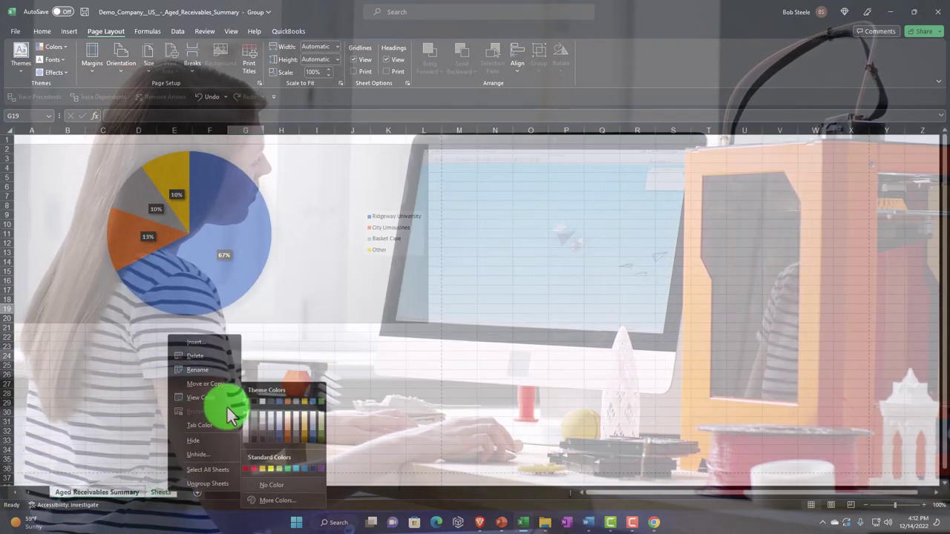
{"action": "left_click", "coordinate": [213, 454]}
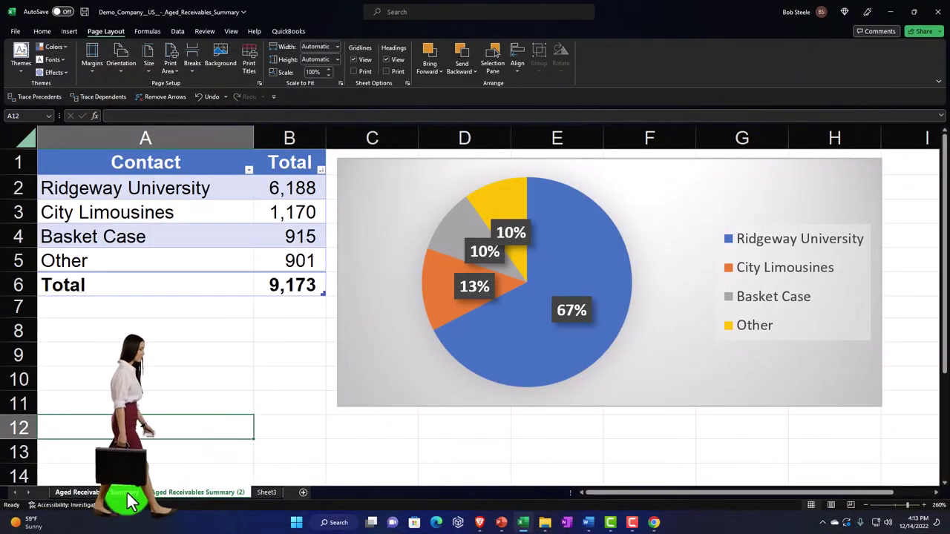
{"action": "left_click", "coordinate": [128, 494]}
- Enter the plain text label Current in cell A18 below the report
{"action": "left_click", "coordinate": [269, 428]}
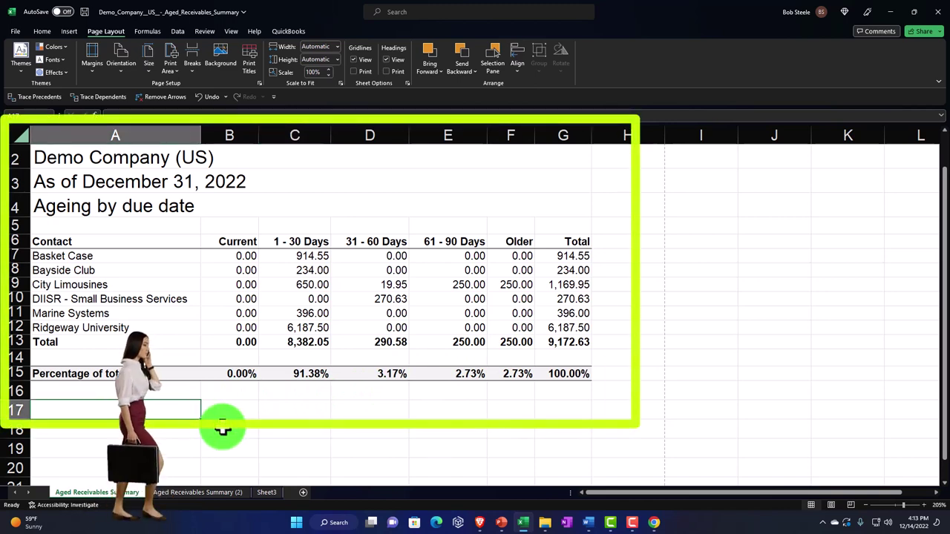
{"action": "type", "text": "Curre"}
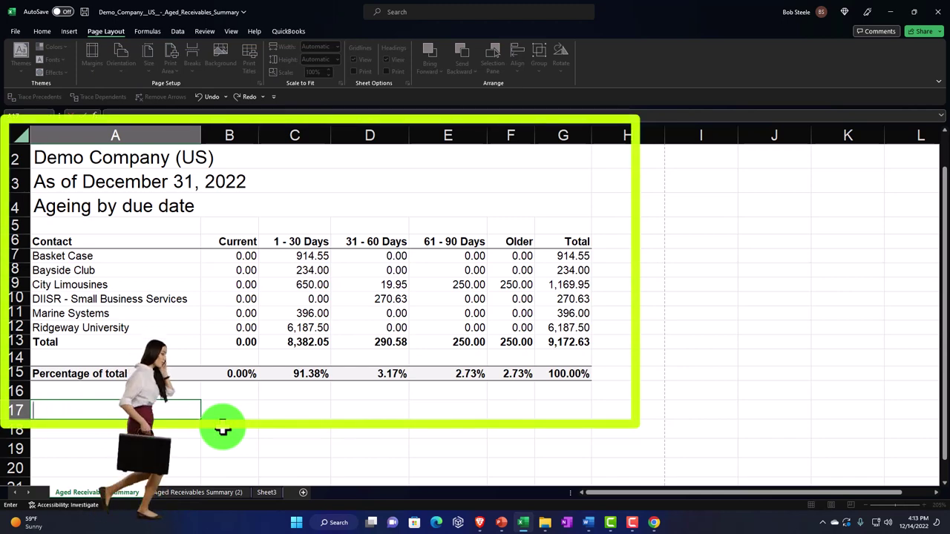
{"action": "key", "text": "Return"}
{"action": "type", "text": "Current"}
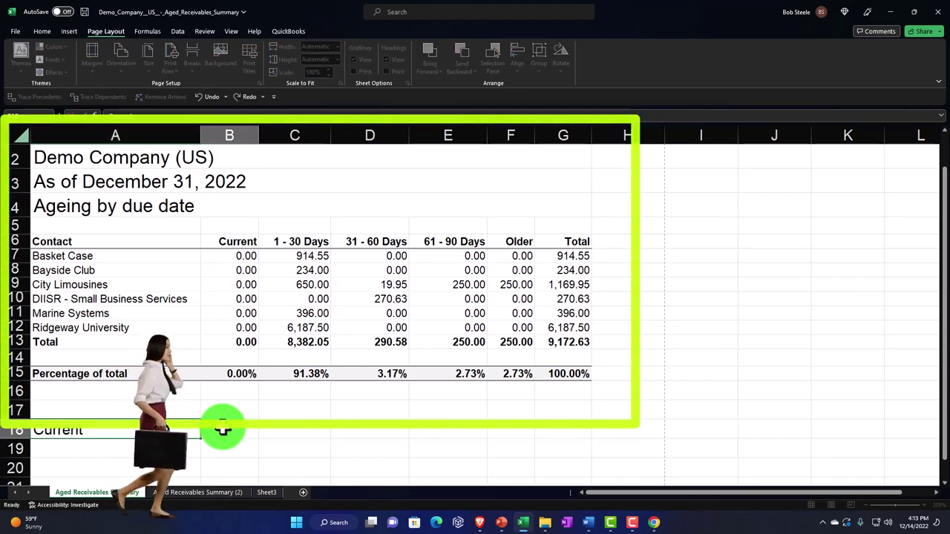
{"action": "key", "text": "Tab"}
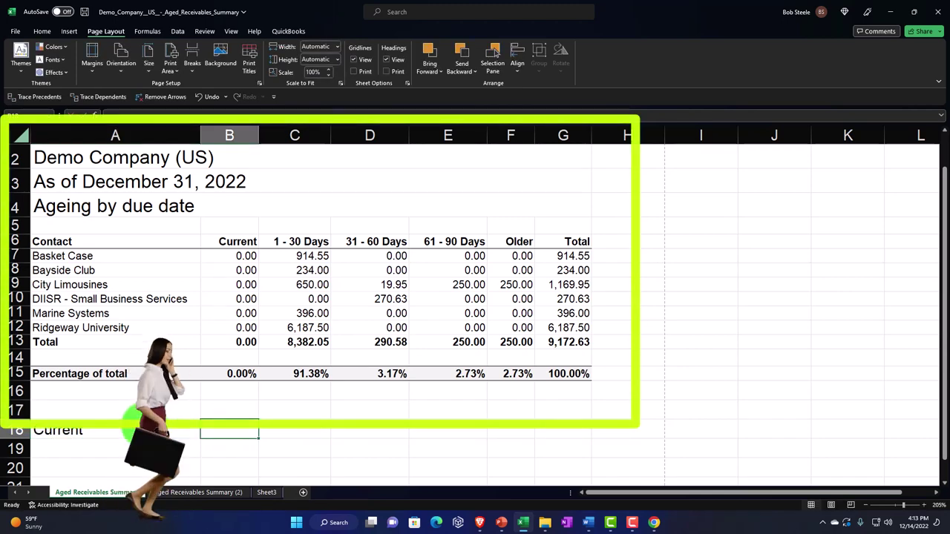
- Link cells A18, A19 and A20 to the report headers Current, 1 - 30 Days and 31 - 60 Days in B6:D6
{"action": "left_click", "coordinate": [134, 429]}
{"action": "type", "text": "+"}
{"action": "key", "text": "Up"}
{"action": "key", "text": "Up"}
{"action": "key", "text": "Up"}
{"action": "key", "text": "Up"}
{"action": "key", "text": "Up"}
{"action": "key", "text": "Up"}
{"action": "key", "text": "Up"}
{"action": "key", "text": "Up"}
{"action": "key", "text": "Up"}
{"action": "key", "text": "Up"}
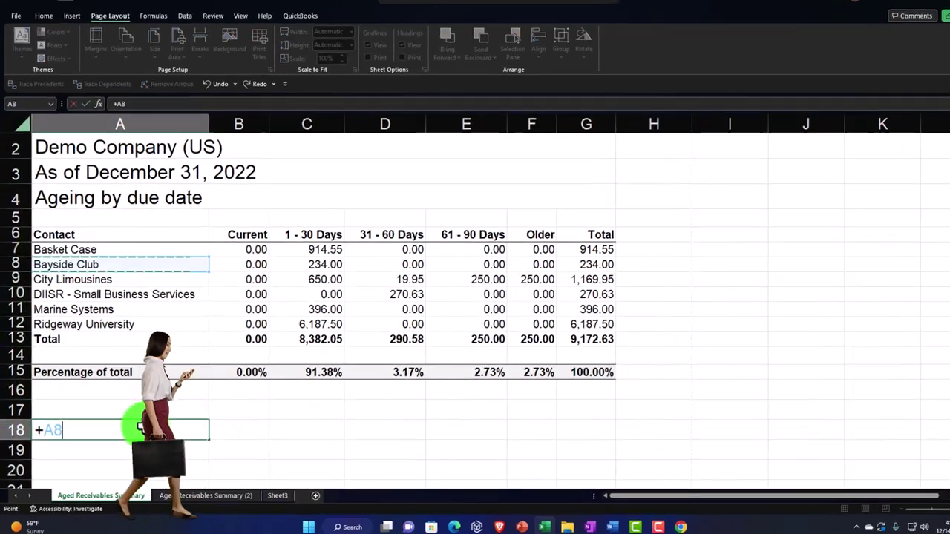
{"action": "key", "text": "Right"}
{"action": "key", "text": "Right"}
{"action": "key", "text": "Up"}
{"action": "key", "text": "Left"}
{"action": "key", "text": "Up"}
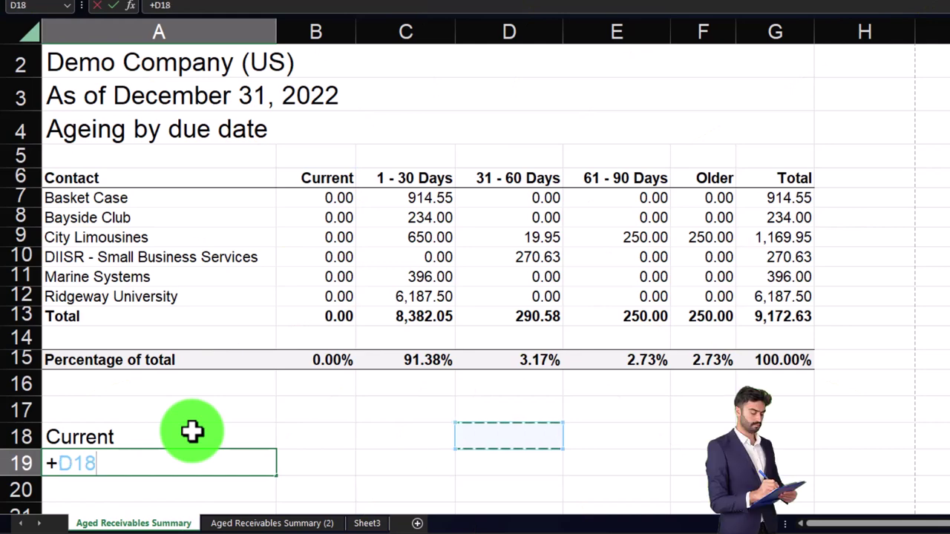
{"action": "key", "text": "Return"}
{"action": "type", "text": "+D6"}
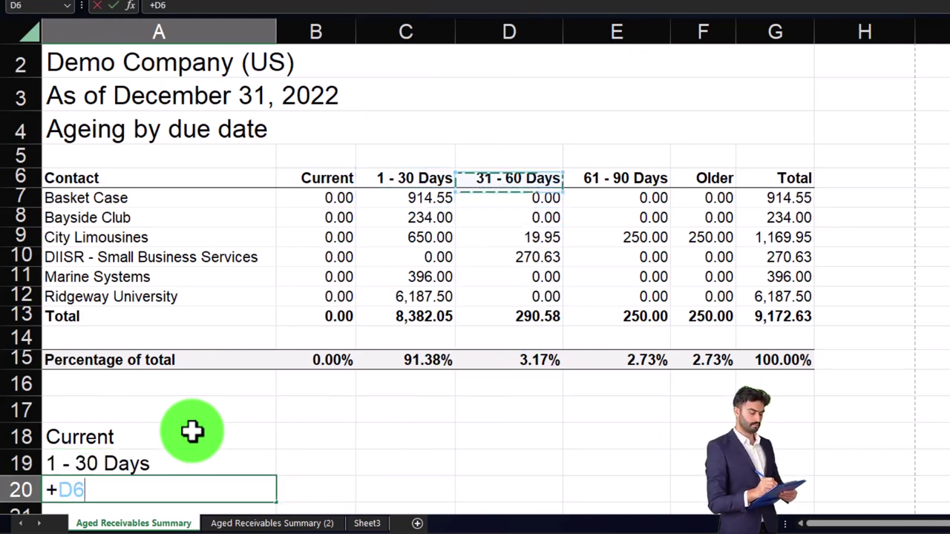
{"action": "key", "text": "Return"}
- Link cell A21 to the 61 - 90 Days header in E6
{"action": "type", "text": "+"}
{"action": "key", "text": "Right"}
{"action": "key", "text": "Right"}
{"action": "key", "text": "Right"}
{"action": "key", "text": "Right"}
{"action": "key", "text": "Up"}
{"action": "key", "text": "Up"}
{"action": "key", "text": "Up"}
{"action": "key", "text": "Up"}
{"action": "key", "text": "Up"}
{"action": "key", "text": "Up"}
{"action": "key", "text": "Up"}
{"action": "key", "text": "Up"}
{"action": "key", "text": "Up"}
{"action": "key", "text": "Up"}
{"action": "key", "text": "Up"}
{"action": "key", "text": "Up"}
{"action": "key", "text": "Up"}
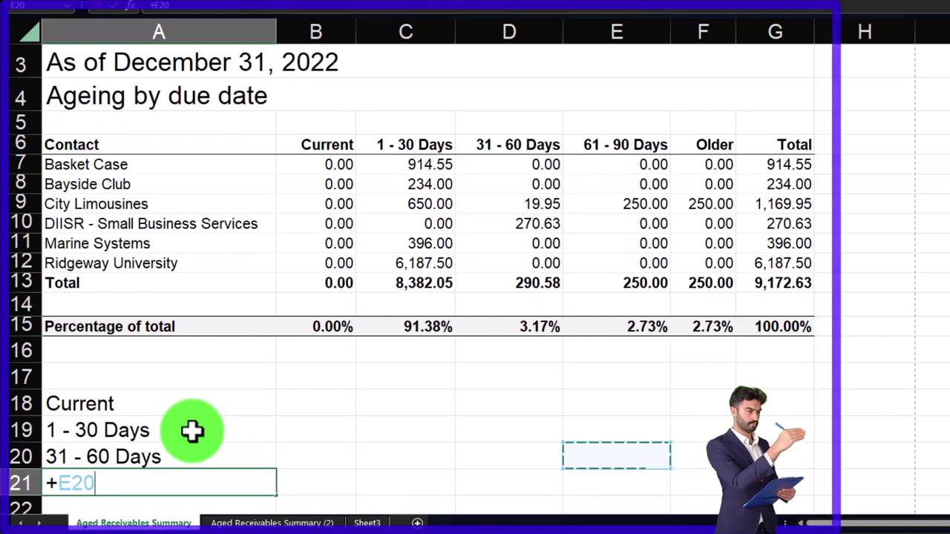
{"action": "key", "text": "Up"}
{"action": "key", "text": "Return"}
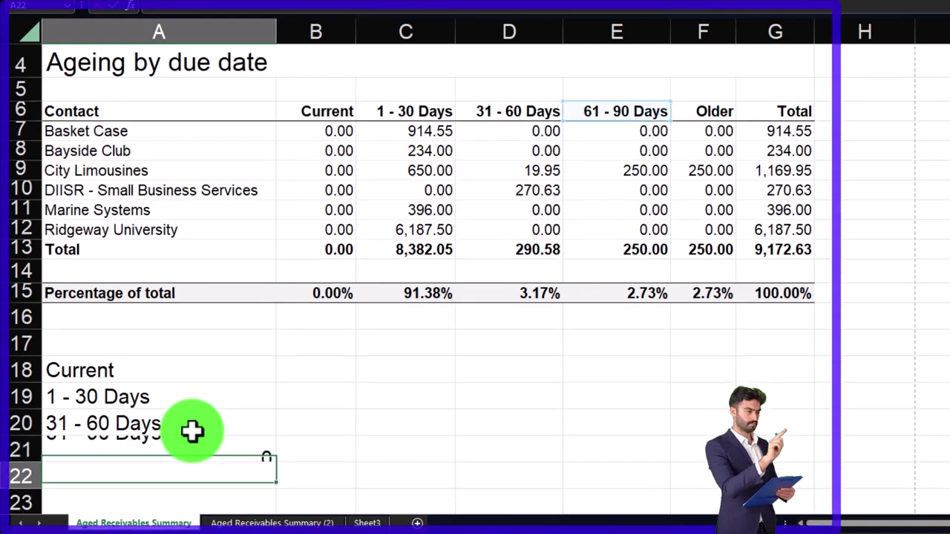
- Link cell A22 to the Older header in F6
{"action": "type", "text": "+"}
{"action": "key", "text": "Right"}
{"action": "key", "text": "Right"}
{"action": "key", "text": "Right"}
{"action": "key", "text": "Up"}
{"action": "key", "text": "Up"}
{"action": "key", "text": "Up"}
{"action": "key", "text": "Up"}
{"action": "key", "text": "Up"}
{"action": "key", "text": "Up"}
{"action": "key", "text": "Up"}
{"action": "key", "text": "Up"}
{"action": "key", "text": "Up"}
{"action": "key", "text": "Up"}
{"action": "key", "text": "Up"}
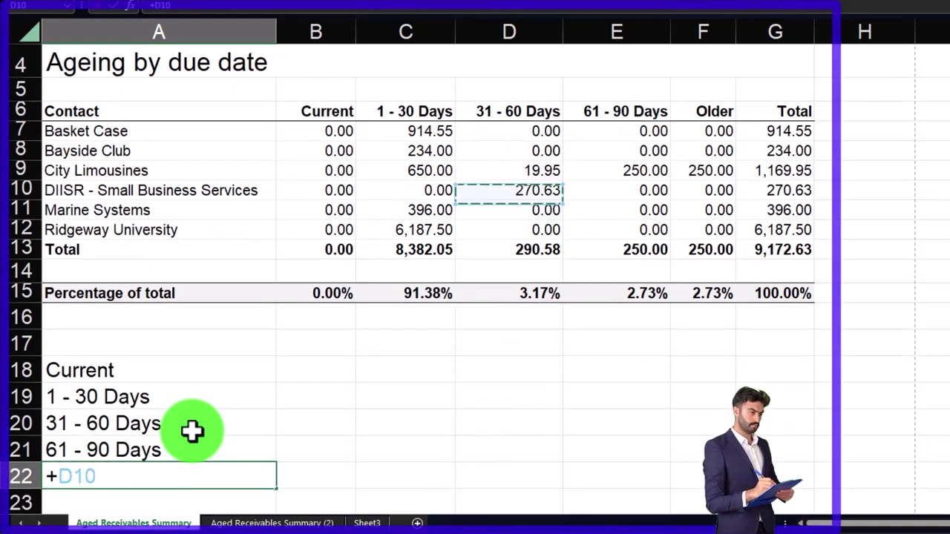
{"action": "key", "text": "Right"}
{"action": "key", "text": "Right"}
{"action": "key", "text": "Up"}
{"action": "key", "text": "Right"}
{"action": "key", "text": "Up"}
{"action": "key", "text": "Up"}
{"action": "key", "text": "Return"}
- Link cell B18 to the Current column's total in B13
{"action": "key", "text": "Up"}
{"action": "key", "text": "Up"}
{"action": "key", "text": "Up"}
{"action": "key", "text": "Up"}
{"action": "key", "text": "Up"}
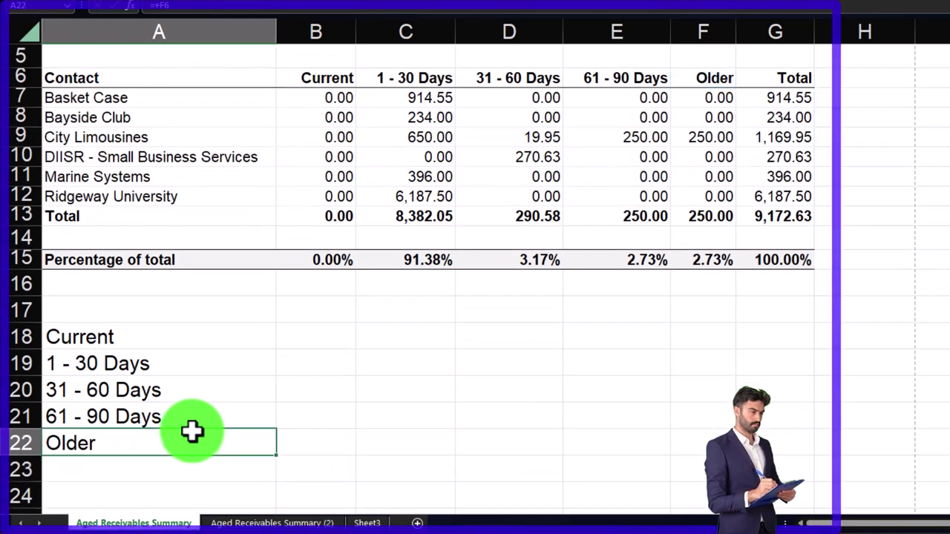
{"action": "key", "text": "Right"}
{"action": "type", "text": "+"}
{"action": "key", "text": "Up"}
{"action": "key", "text": "Up"}
{"action": "key", "text": "Up"}
{"action": "key", "text": "Up"}
{"action": "key", "text": "Up"}
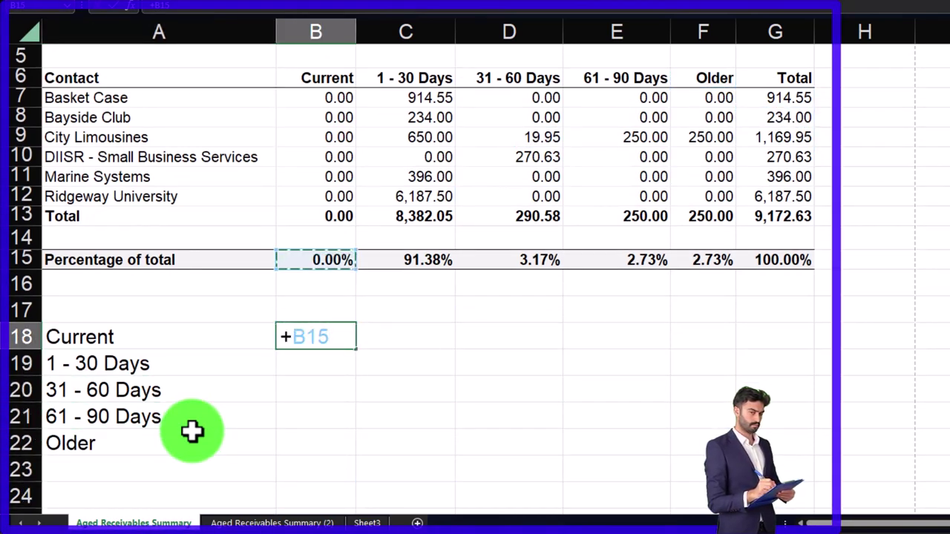
{"action": "key", "text": "Return"}
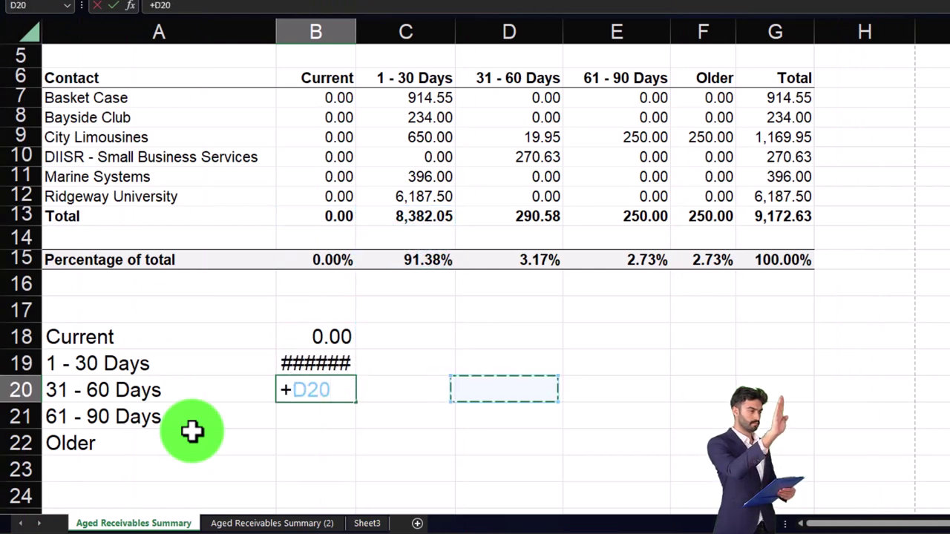
- Link cells B19 to B22 to the matching totals in C13:F13 and widen column B slightly to fit the amounts
{"action": "key", "text": "Up"}
{"action": "key", "text": "Up"}
{"action": "key", "text": "Up"}
{"action": "key", "text": "Up"}
{"action": "key", "text": "Return"}
{"action": "type", "text": "+F13"}
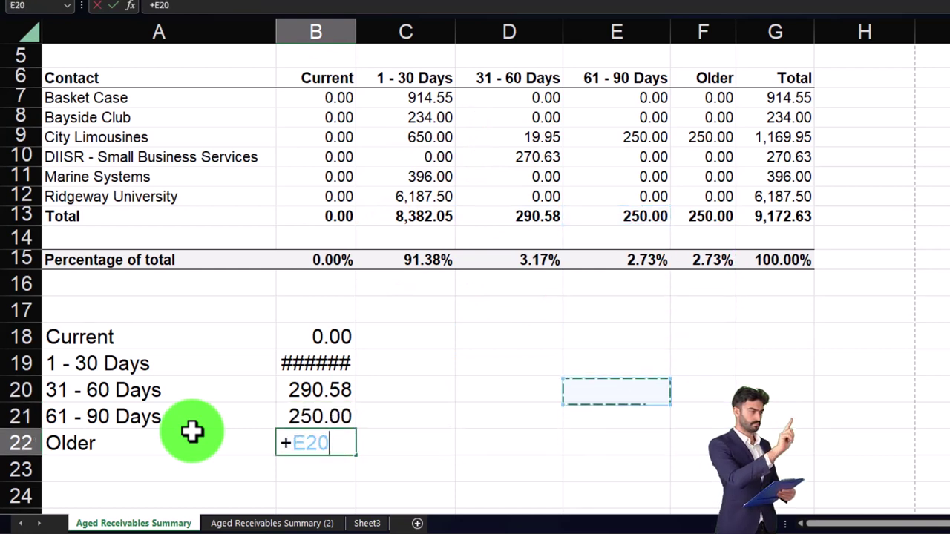
{"action": "key", "text": "Return"}
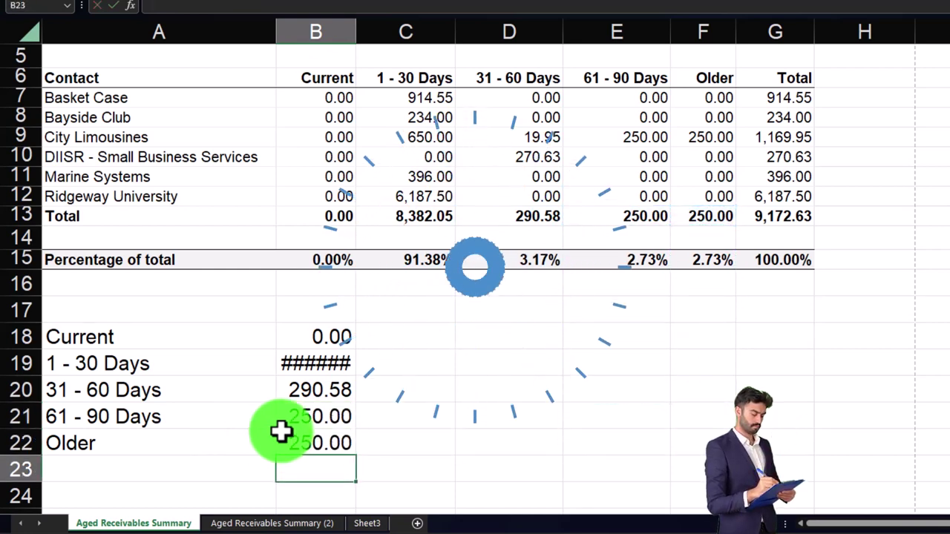
{"action": "left_click_drag", "start_coordinate": [357, 27], "coordinate": [365, 25]}
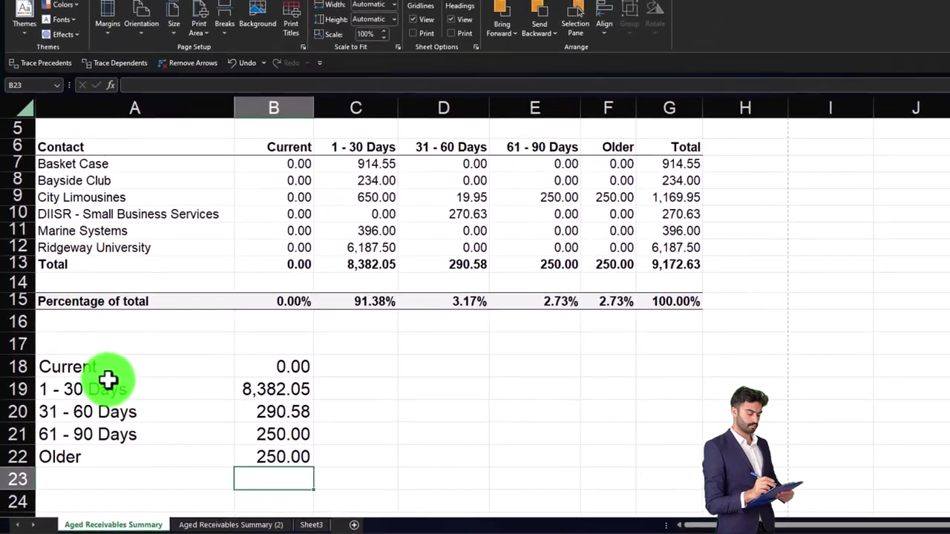
- Add the headings Date in A17 and Amount in B17 above the ageing list
{"action": "left_click", "coordinate": [93, 348]}
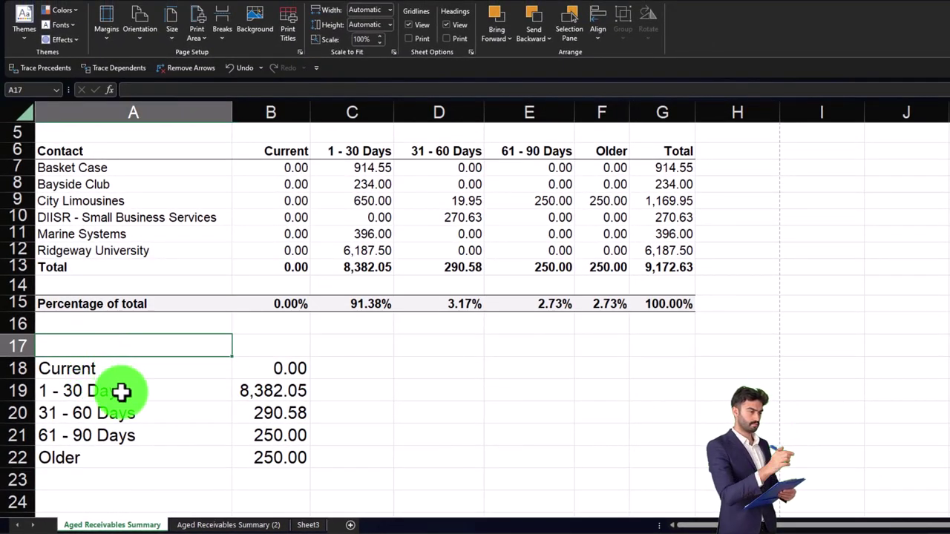
{"action": "type", "text": "Date"}
{"action": "key", "text": "Tab"}
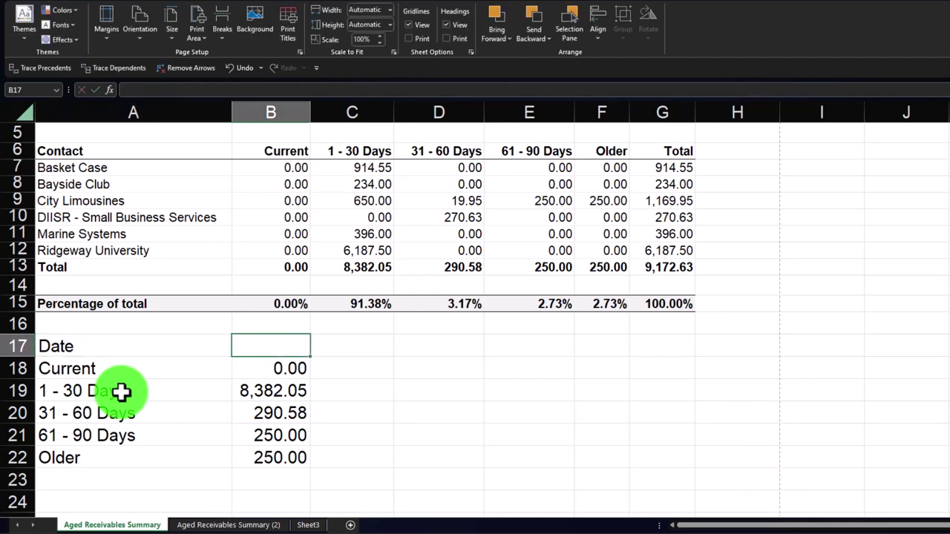
{"action": "type", "text": "A"}
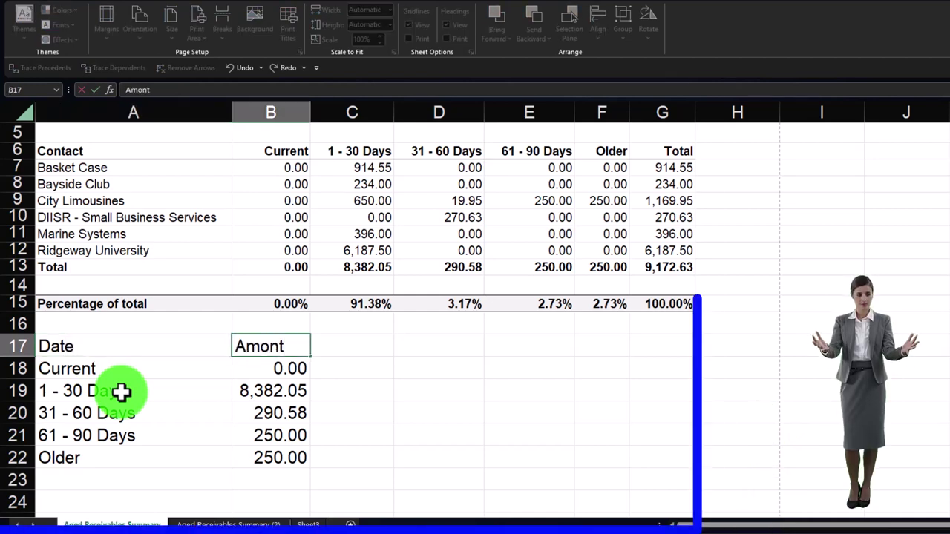
{"action": "type", "text": "mont"}
{"action": "key", "text": "BackSpace"}
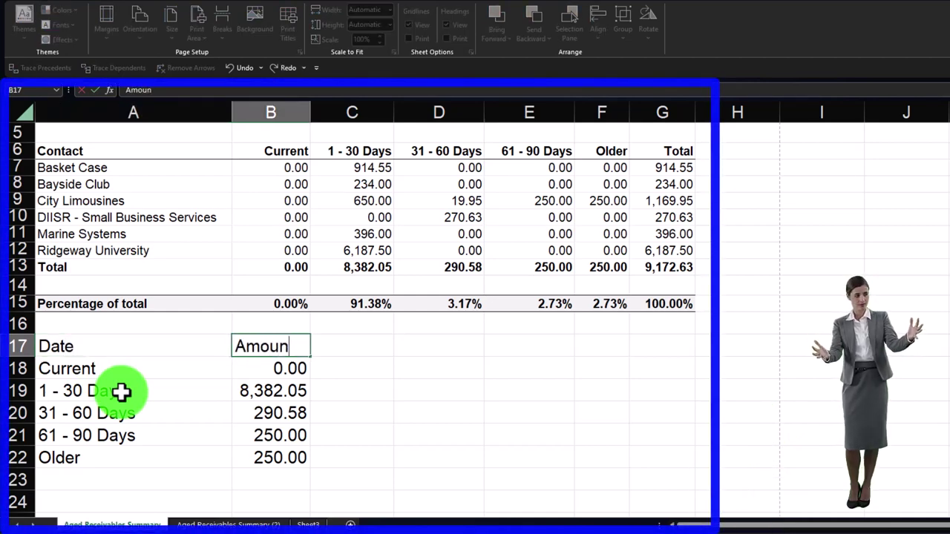
{"action": "type", "text": "ut"}
{"action": "key", "text": "Return"}
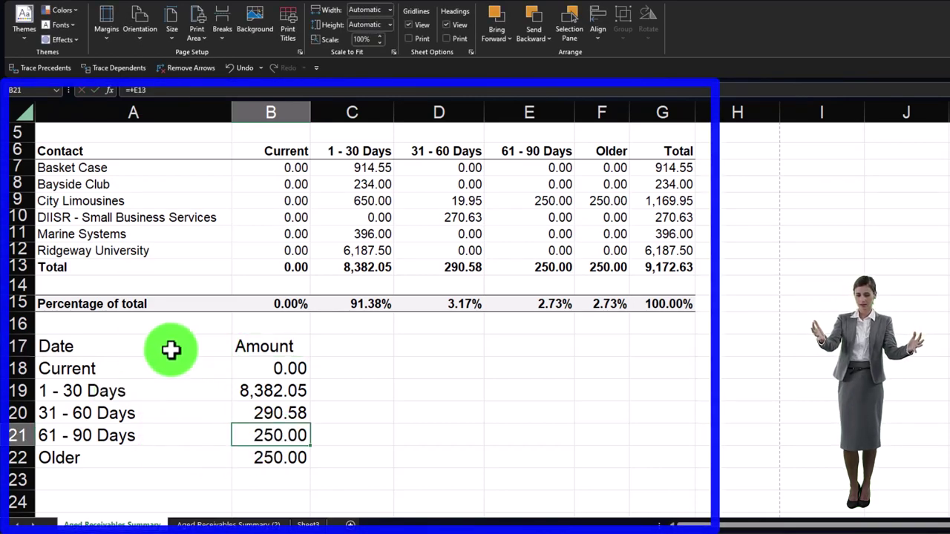
- Make the Date and Amount headings in A17:B17 bold
{"action": "left_click_drag", "start_coordinate": [170, 350], "coordinate": [267, 347]}
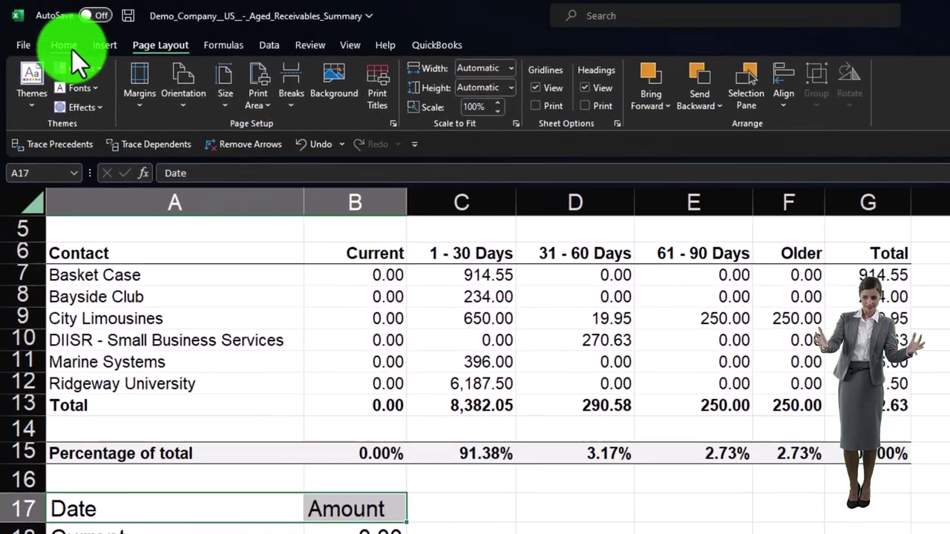
{"action": "left_click", "coordinate": [70, 48]}
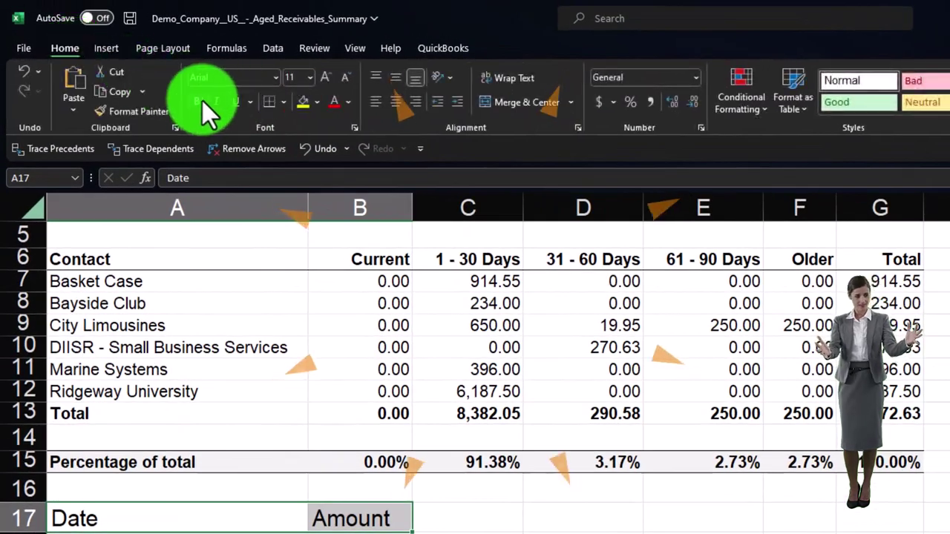
{"action": "left_click", "coordinate": [202, 100]}
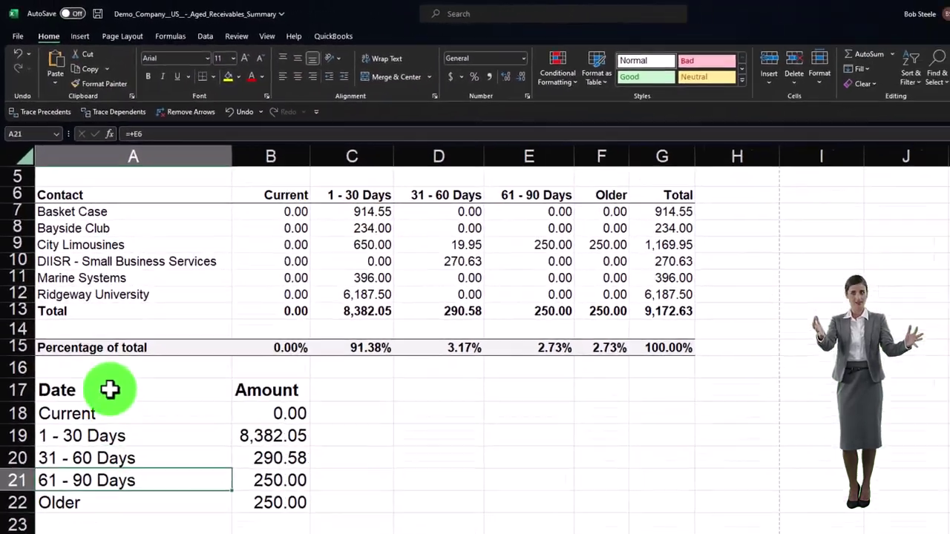
- Convert the ageing list in A17:B22 into a table with a header row and add a total row
{"action": "left_click_drag", "start_coordinate": [107, 388], "coordinate": [253, 463]}
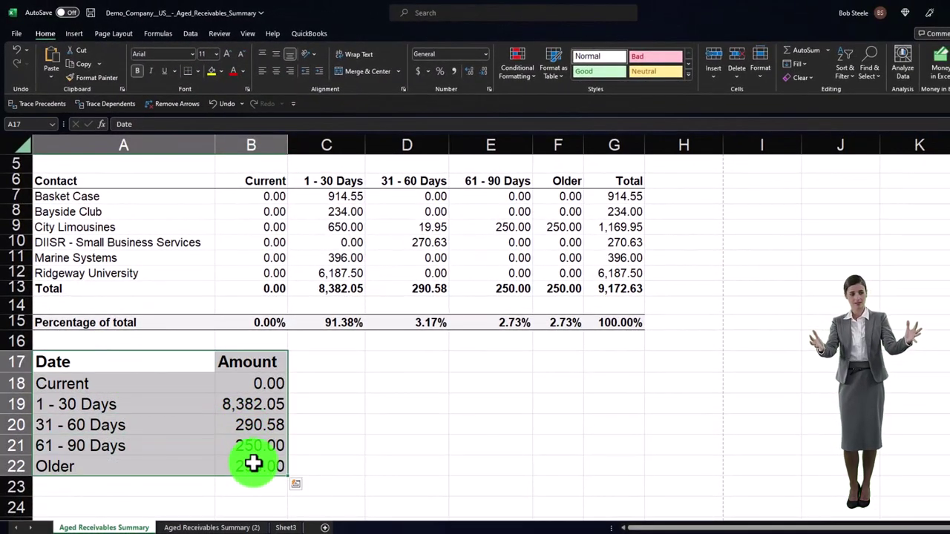
{"action": "left_click", "coordinate": [73, 34]}
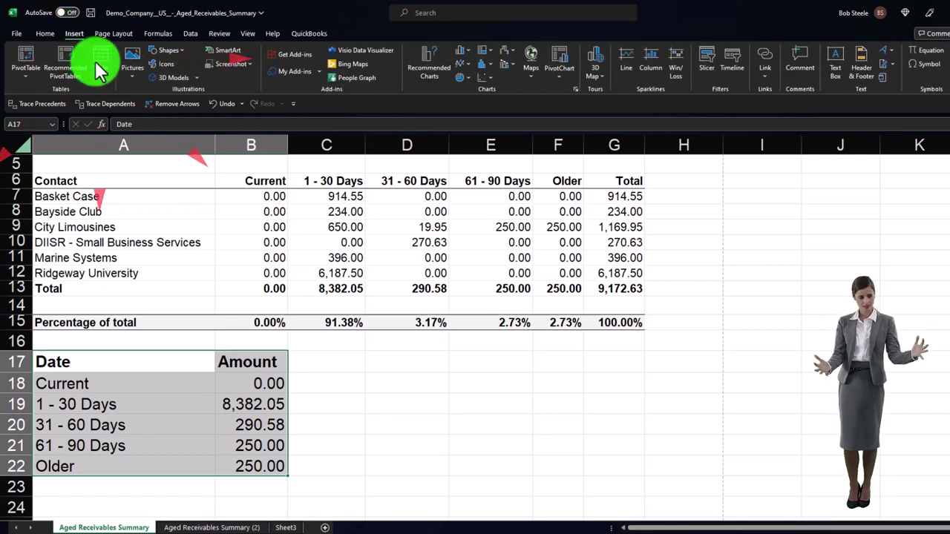
{"action": "left_click", "coordinate": [97, 59]}
{"action": "left_click", "coordinate": [446, 267]}
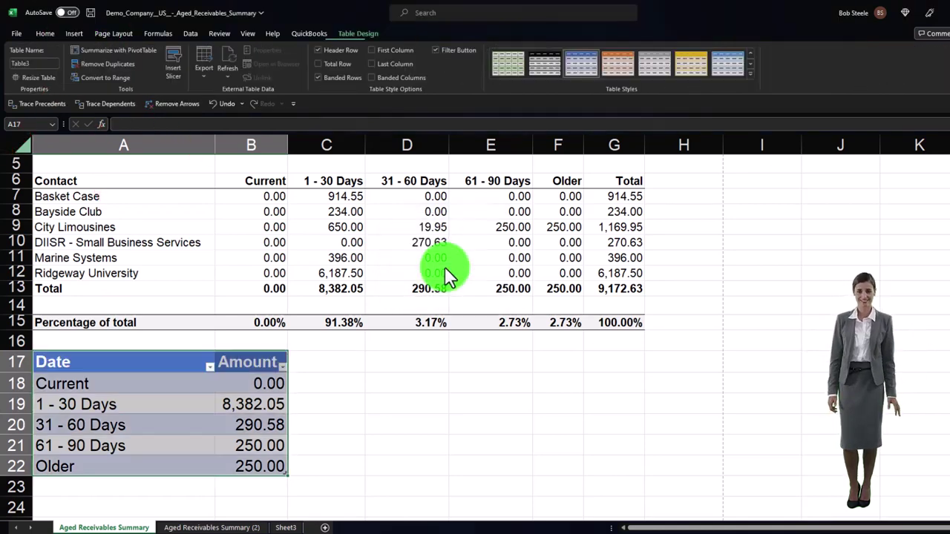
{"action": "left_click", "coordinate": [427, 445]}
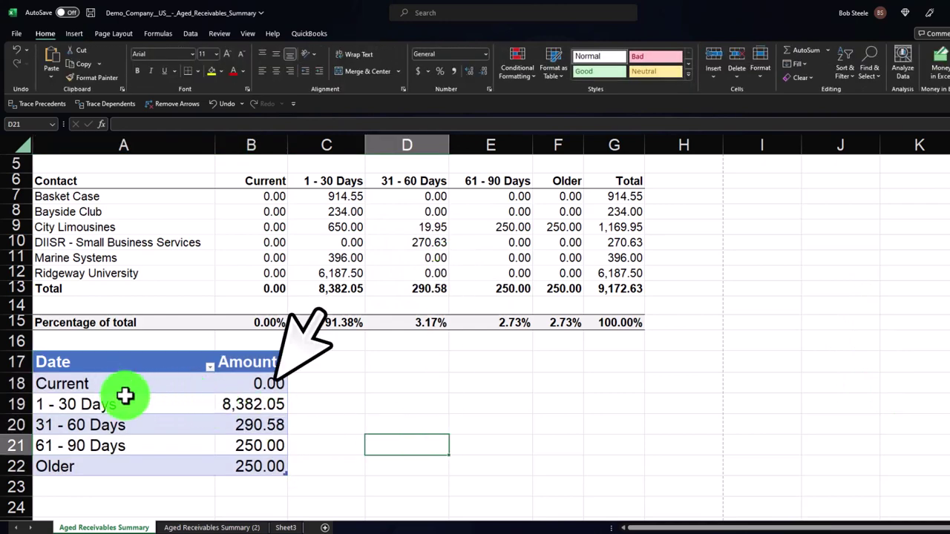
{"action": "left_click", "coordinate": [208, 425]}
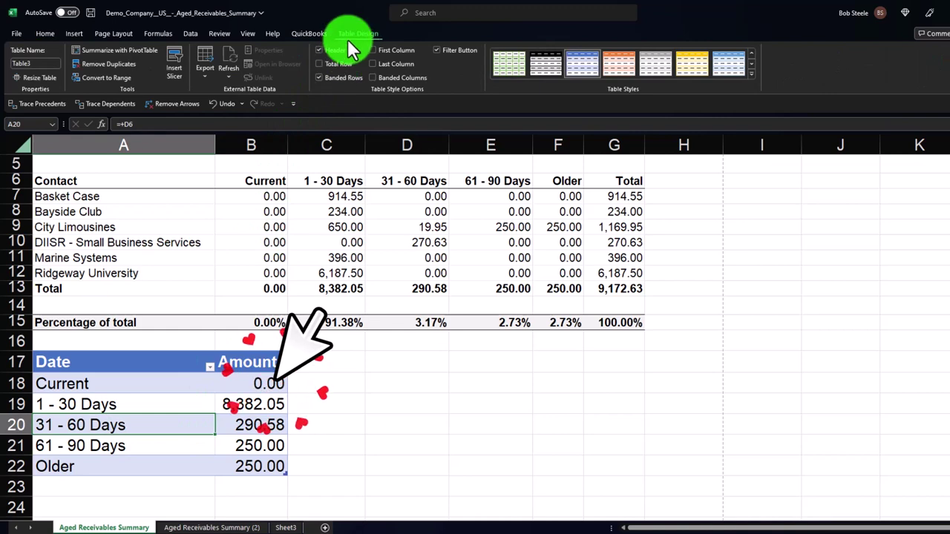
{"action": "left_click", "coordinate": [420, 408]}
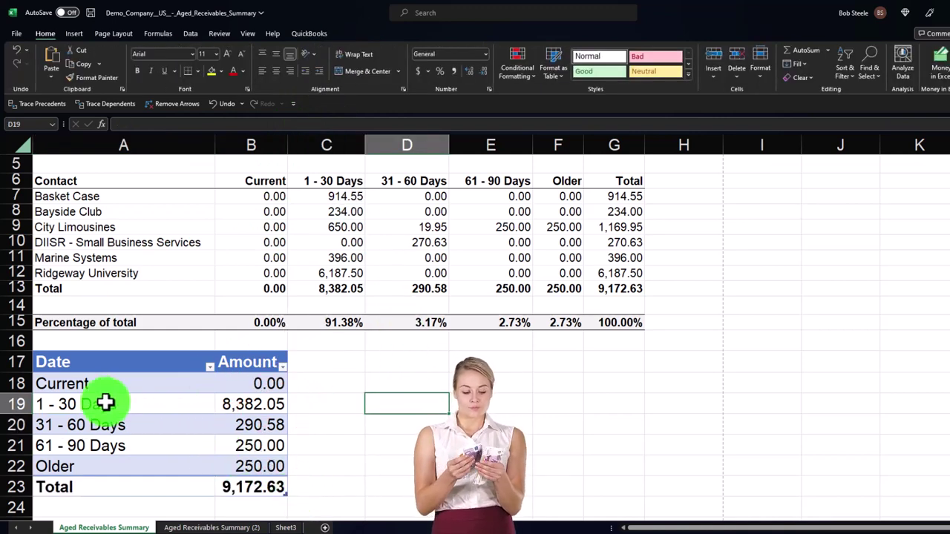
- Insert a 2-D clustered column chart from the periods and amounts in the ageing table
{"action": "left_click_drag", "start_coordinate": [68, 382], "coordinate": [229, 486]}
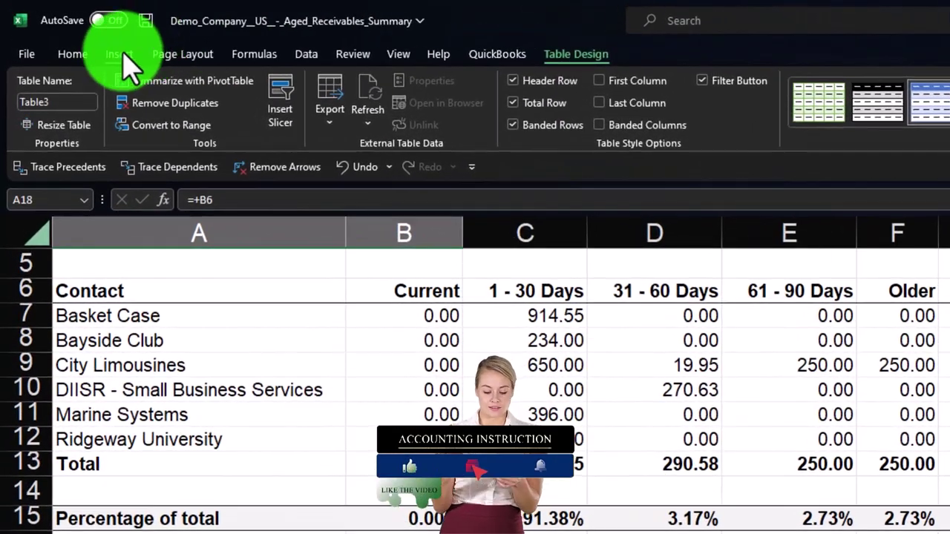
{"action": "left_click", "coordinate": [120, 54]}
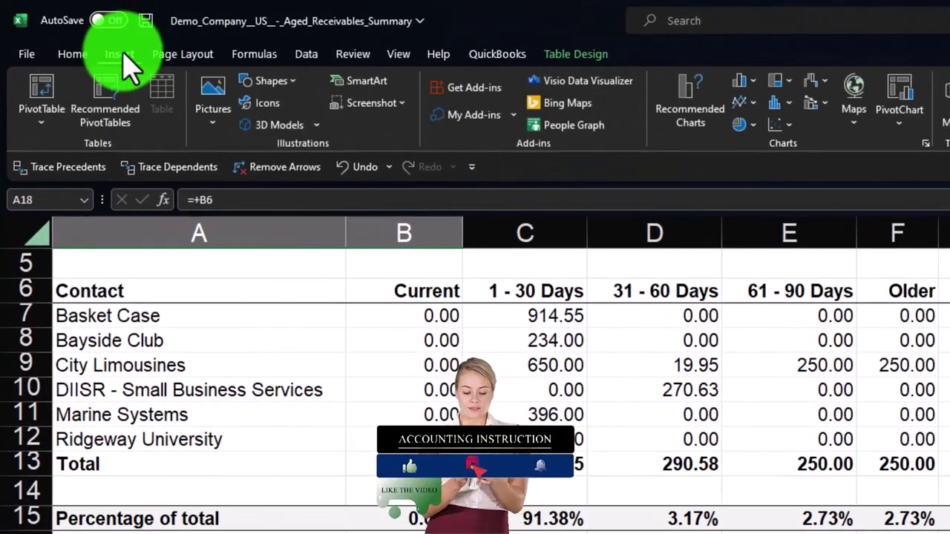
{"action": "left_click", "coordinate": [742, 81]}
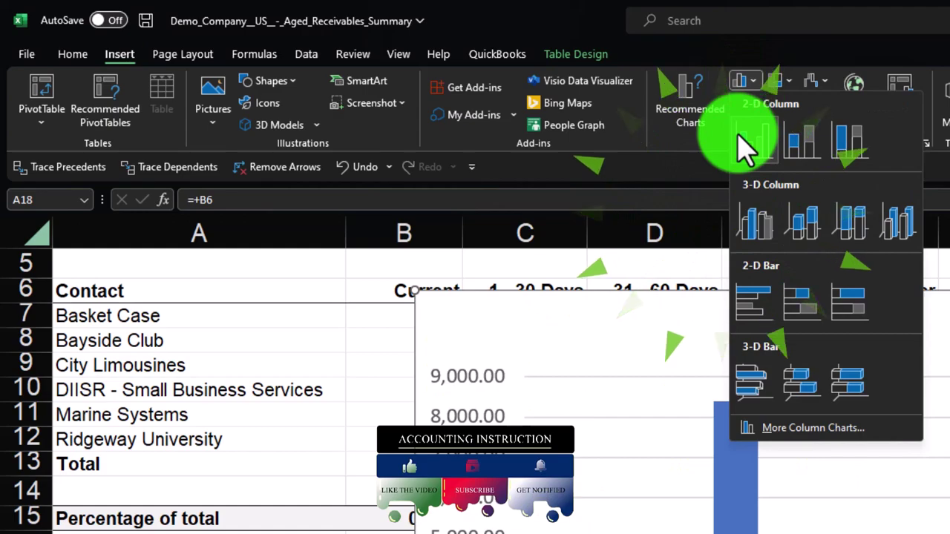
{"action": "left_click", "coordinate": [746, 149]}
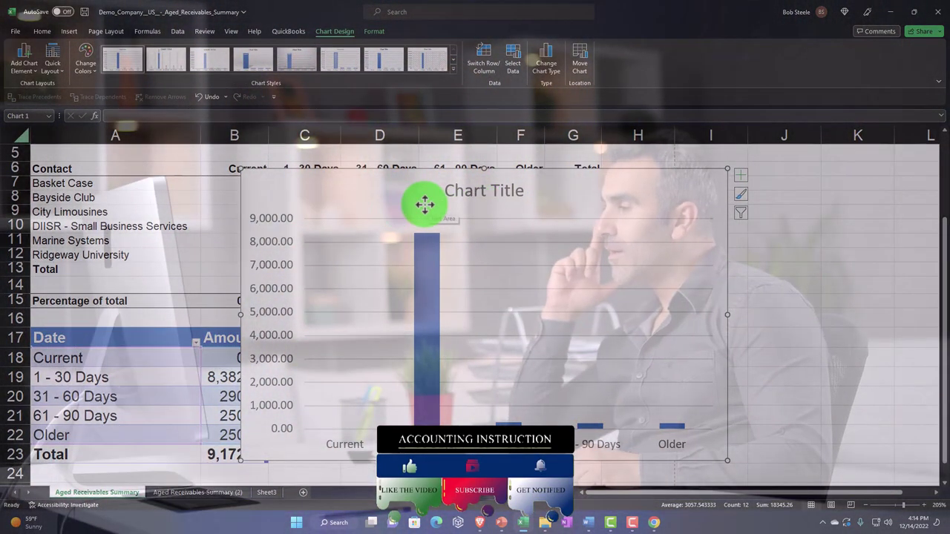
- Delete the column chart's title and place the chart beside the ageing table, just below the Percentage of total row
{"action": "left_click", "coordinate": [478, 204]}
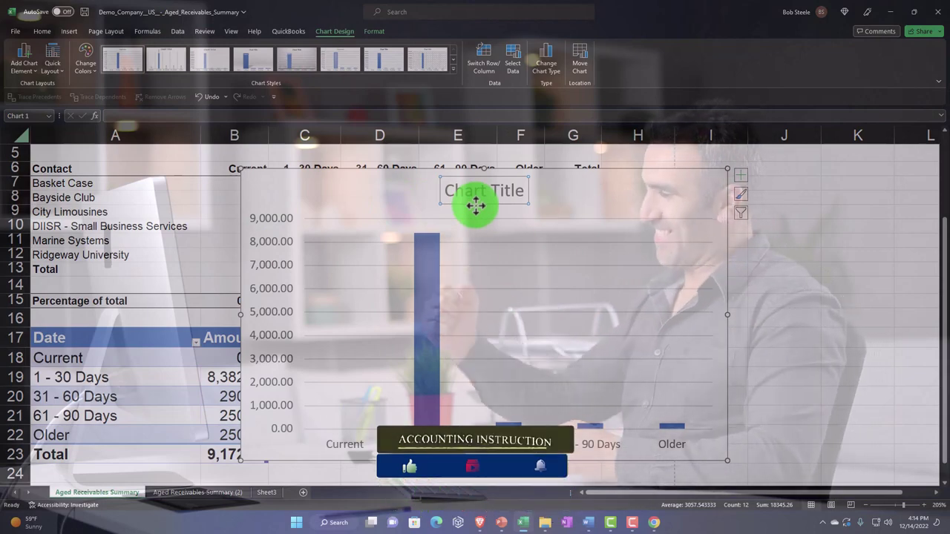
{"action": "key", "text": "Delete"}
{"action": "left_click_drag", "start_coordinate": [719, 260], "coordinate": [795, 275]}
{"action": "scroll", "coordinate": [749, 282], "scroll_direction": "down", "scroll_amount": 2}
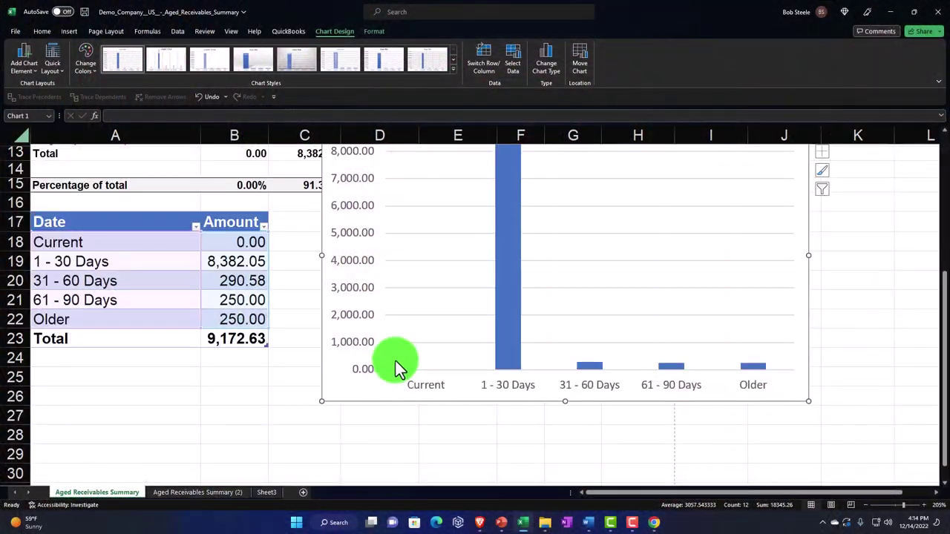
{"action": "left_click_drag", "start_coordinate": [397, 364], "coordinate": [374, 468]}
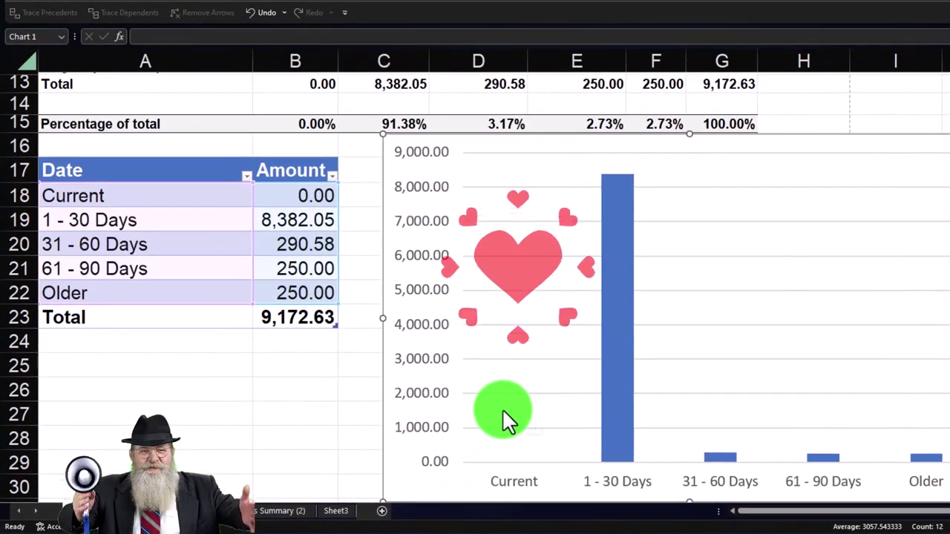
- Paste a copy of the column chart into Sheet3 at A23, below the pie chart
{"action": "left_click", "coordinate": [343, 512]}
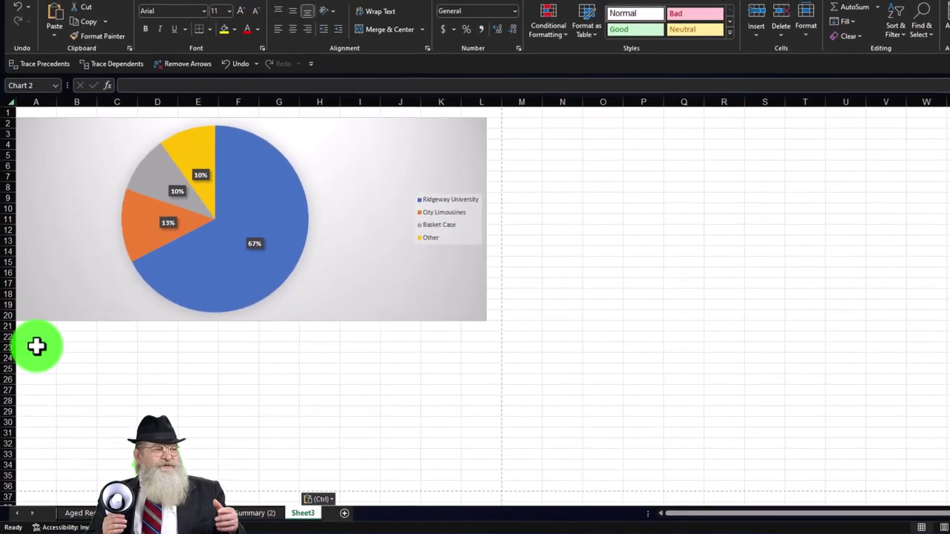
{"action": "left_click", "coordinate": [36, 346]}
{"action": "key", "text": "ctrl+v"}
{"action": "scroll", "coordinate": [171, 385], "scroll_direction": "down", "scroll_amount": 3}
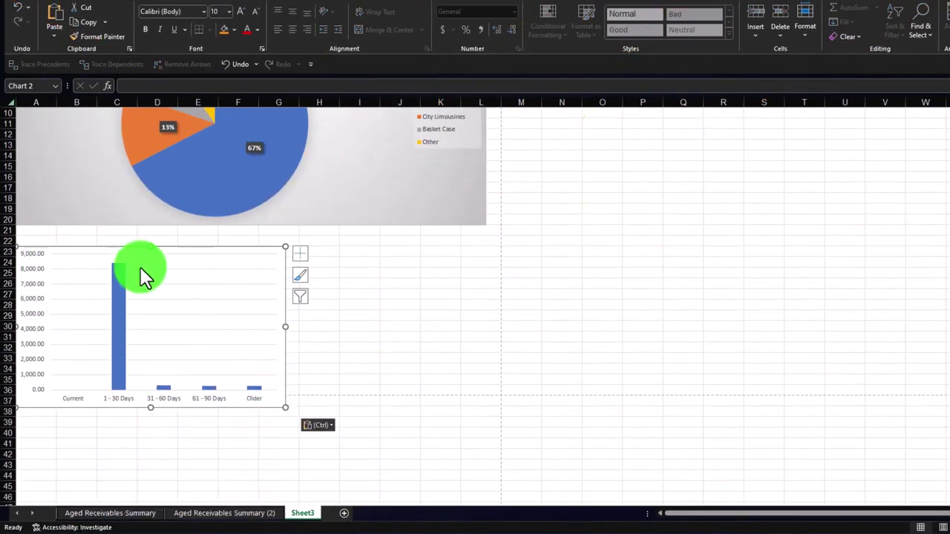
- Move the pasted column chart down to row 38, below the page break, and enlarge it to span columns A to L down to about row 62
{"action": "left_click_drag", "start_coordinate": [85, 376], "coordinate": [93, 379]}
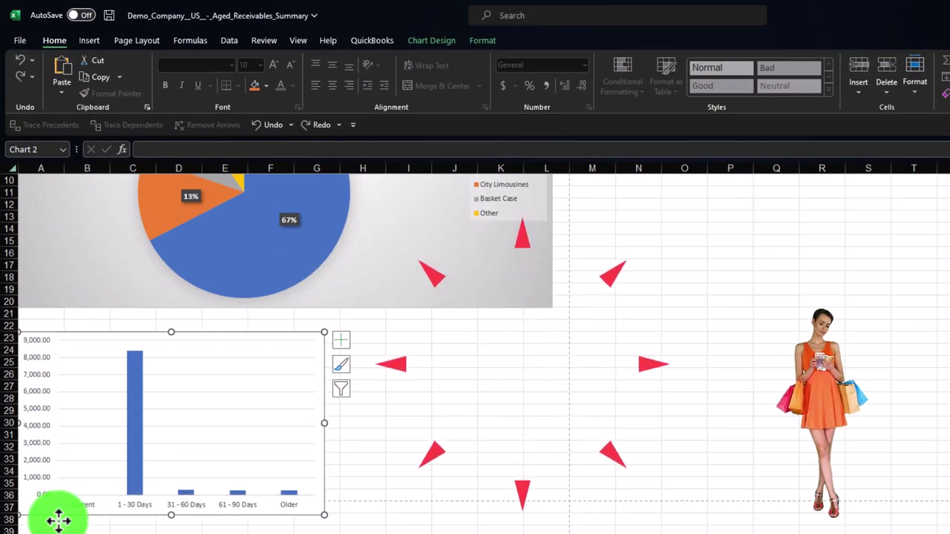
{"action": "left_click", "coordinate": [60, 511]}
{"action": "scroll", "coordinate": [133, 413], "scroll_direction": "down", "scroll_amount": 3}
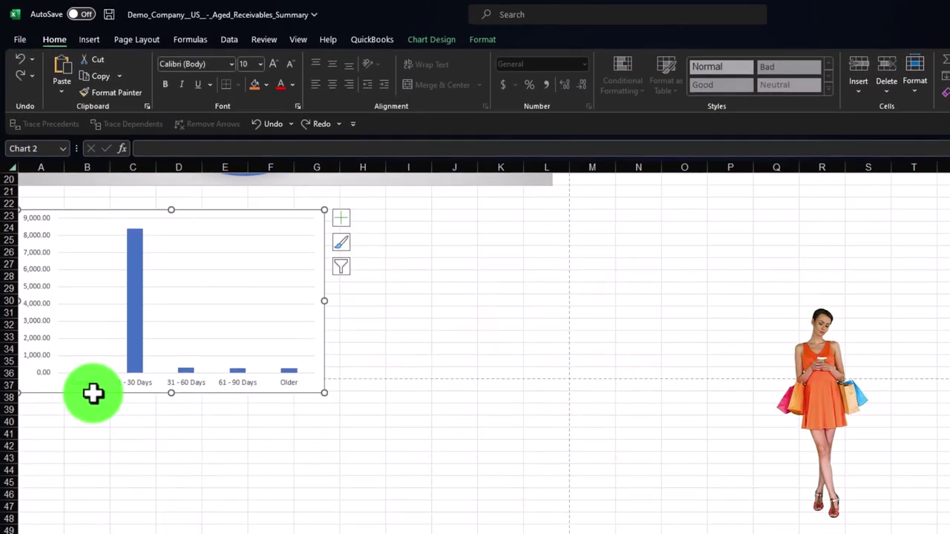
{"action": "left_click_drag", "start_coordinate": [94, 394], "coordinate": [97, 533]}
{"action": "left_click_drag", "start_coordinate": [97, 471], "coordinate": [101, 463]}
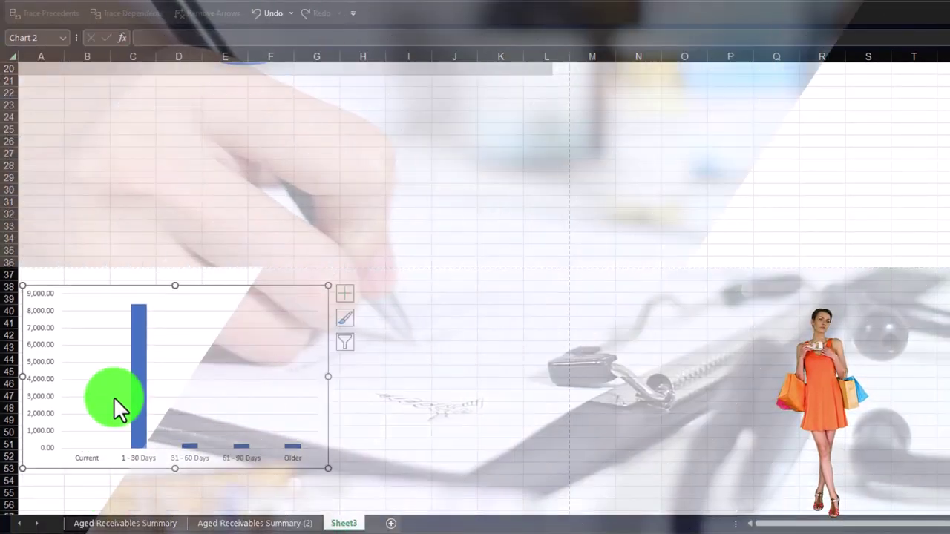
{"action": "scroll", "coordinate": [117, 407], "scroll_direction": "down", "scroll_amount": 3}
{"action": "left_click_drag", "start_coordinate": [328, 360], "coordinate": [553, 472]}
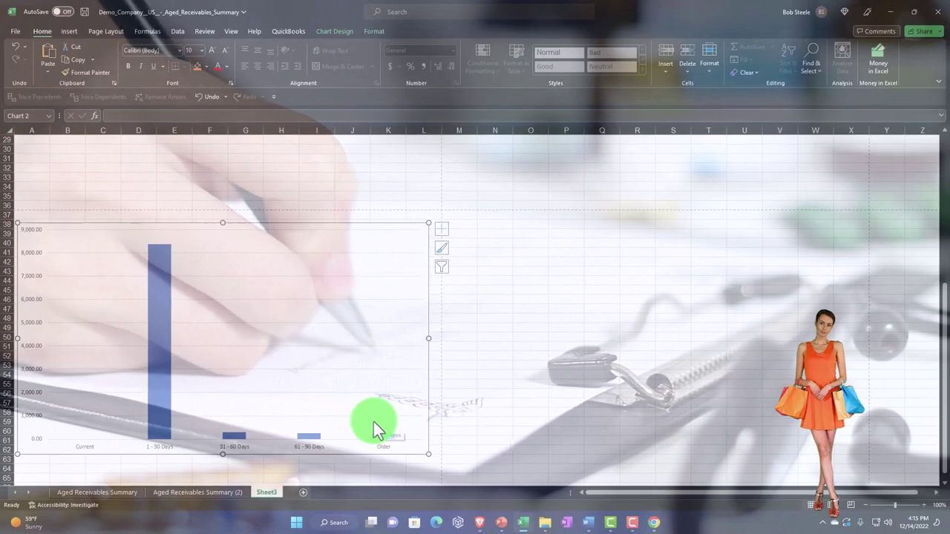
{"action": "scroll", "coordinate": [372, 422], "scroll_direction": "up", "scroll_amount": 9}
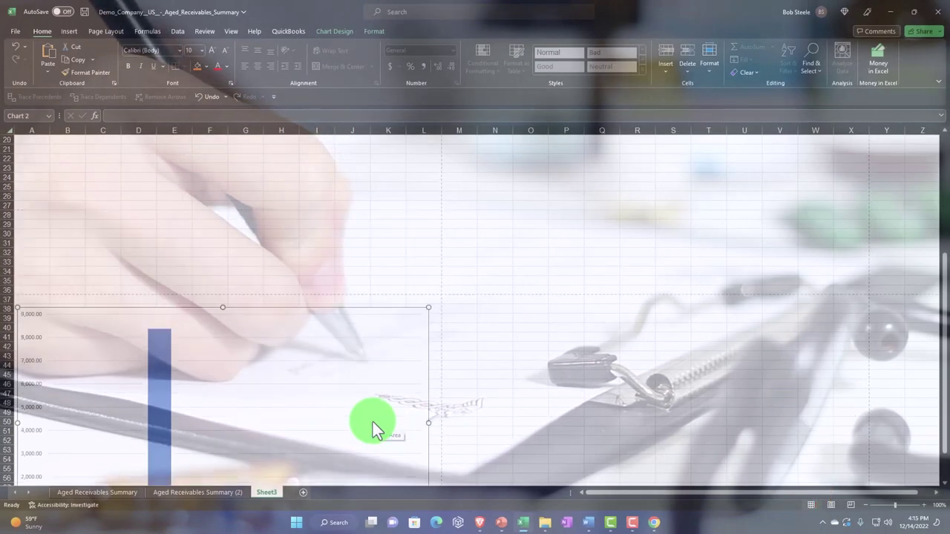